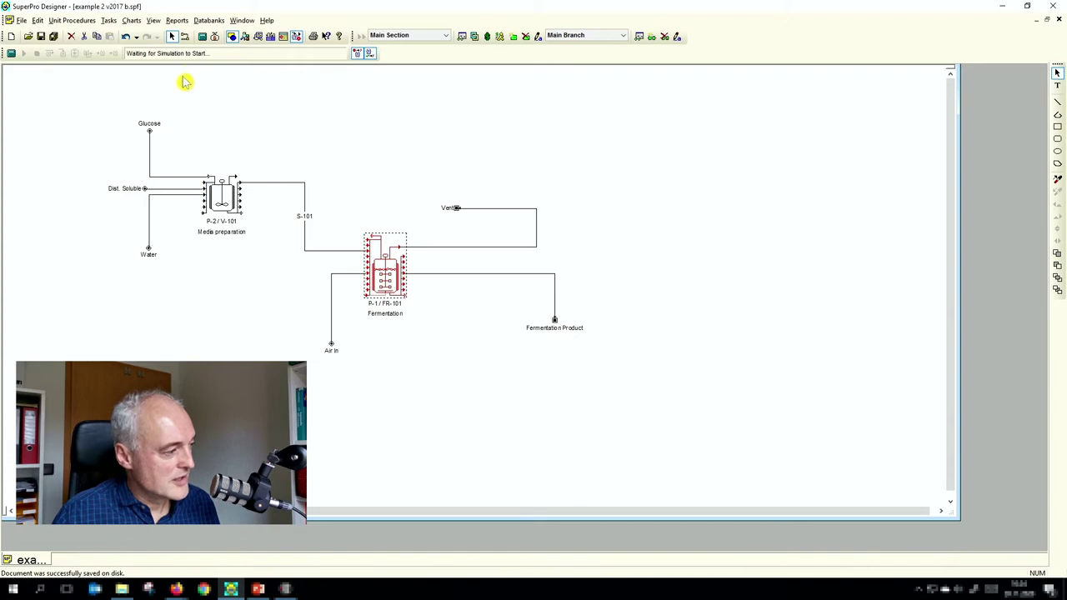
Solve the mass and energy balances and save the flowsheet under the new name example 2 ws2020 1.
{"action": "left_click", "coordinate": [202, 36]}
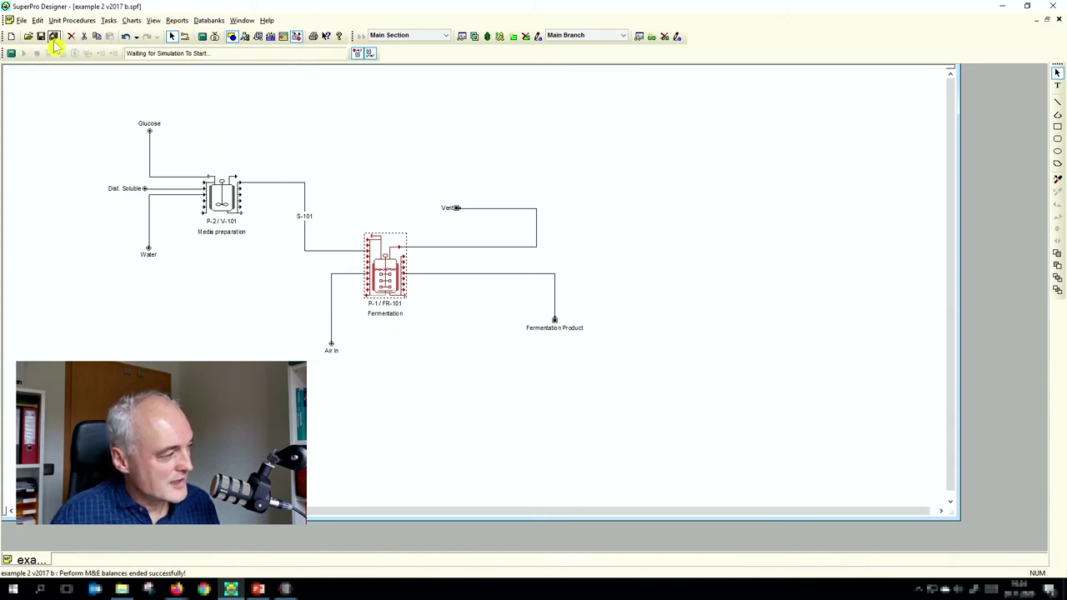
{"action": "left_click", "coordinate": [22, 20]}
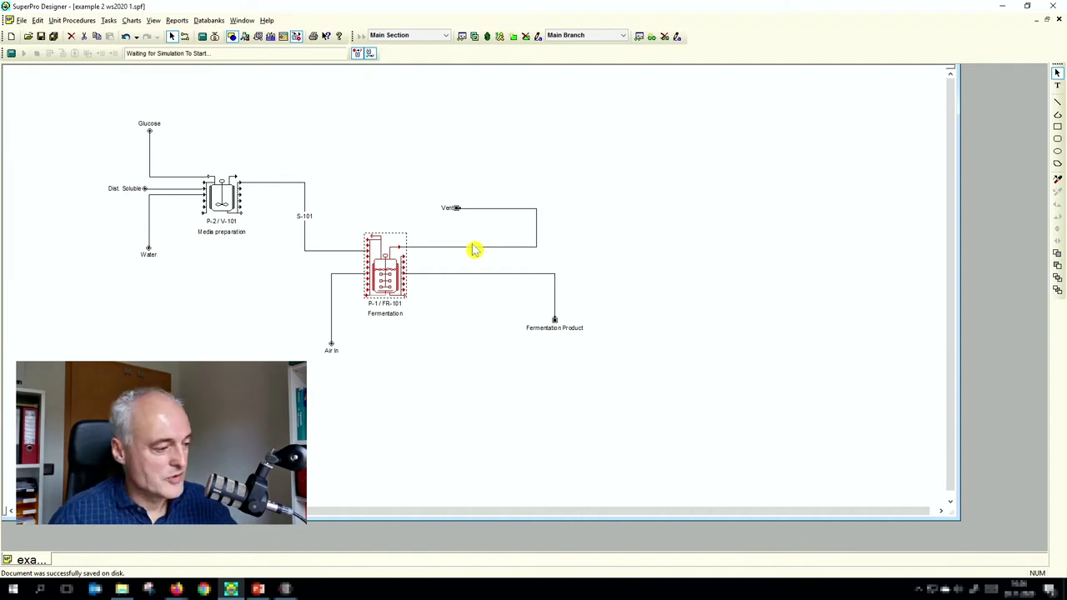
Delete the Fermentation Product stream and place a disk-stack centrifugation procedure to the right of and slightly below the fermenter.
{"action": "left_click", "coordinate": [515, 281]}
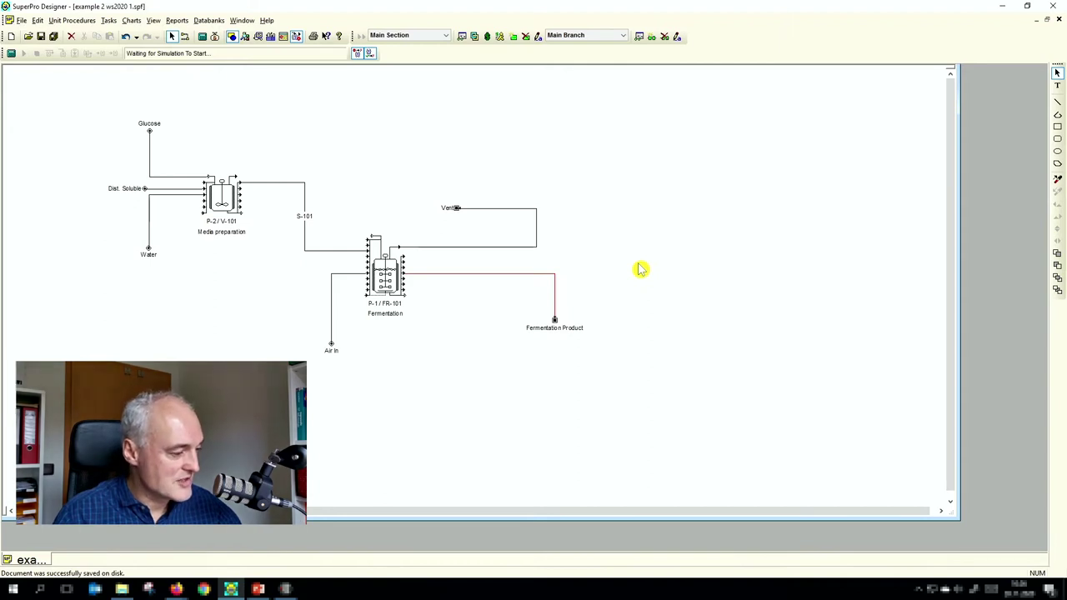
{"action": "key", "text": "Delete"}
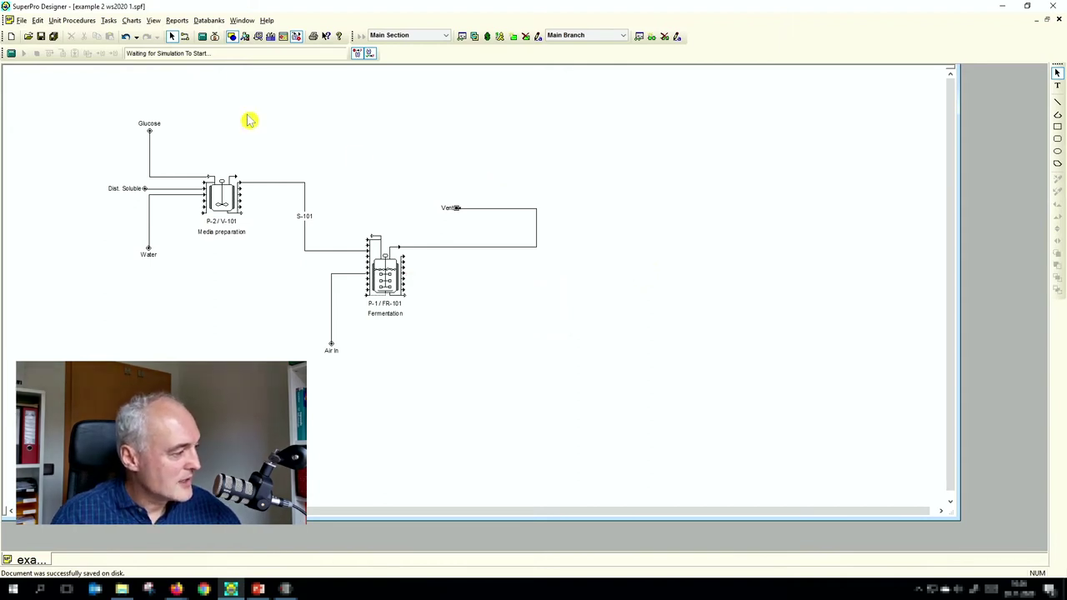
{"action": "left_click", "coordinate": [83, 21]}
{"action": "mouse_move", "coordinate": [106, 23]}
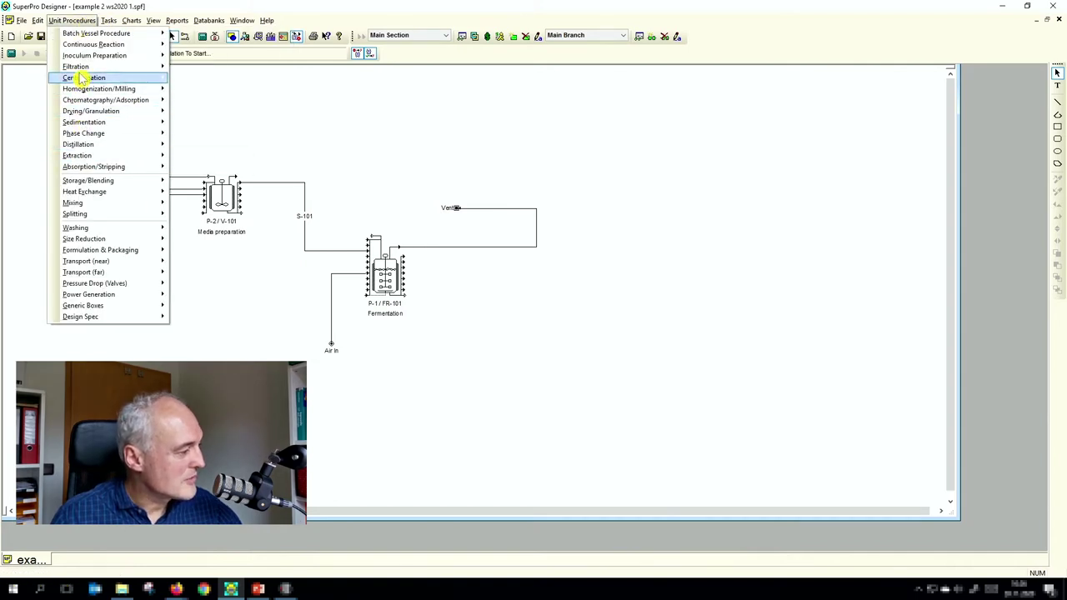
{"action": "mouse_move", "coordinate": [83, 80]}
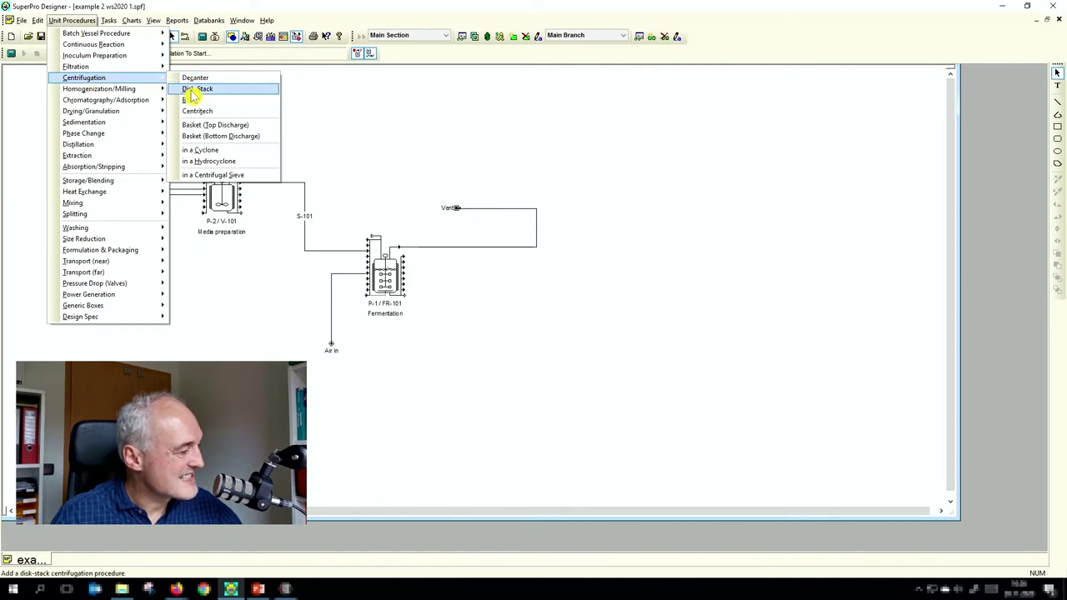
{"action": "left_click", "coordinate": [190, 91]}
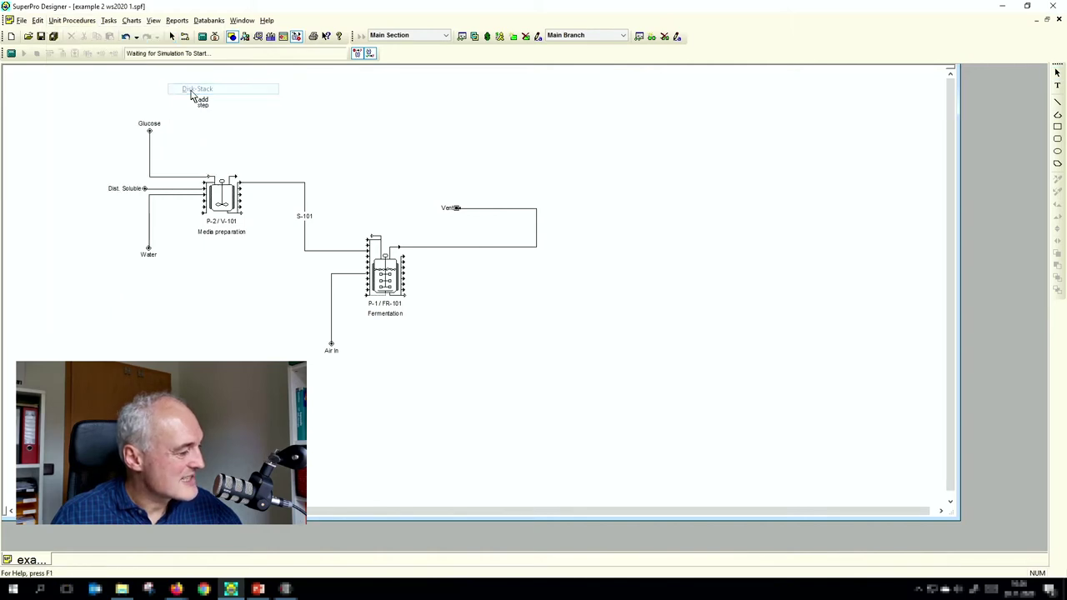
{"action": "left_click", "coordinate": [522, 294]}
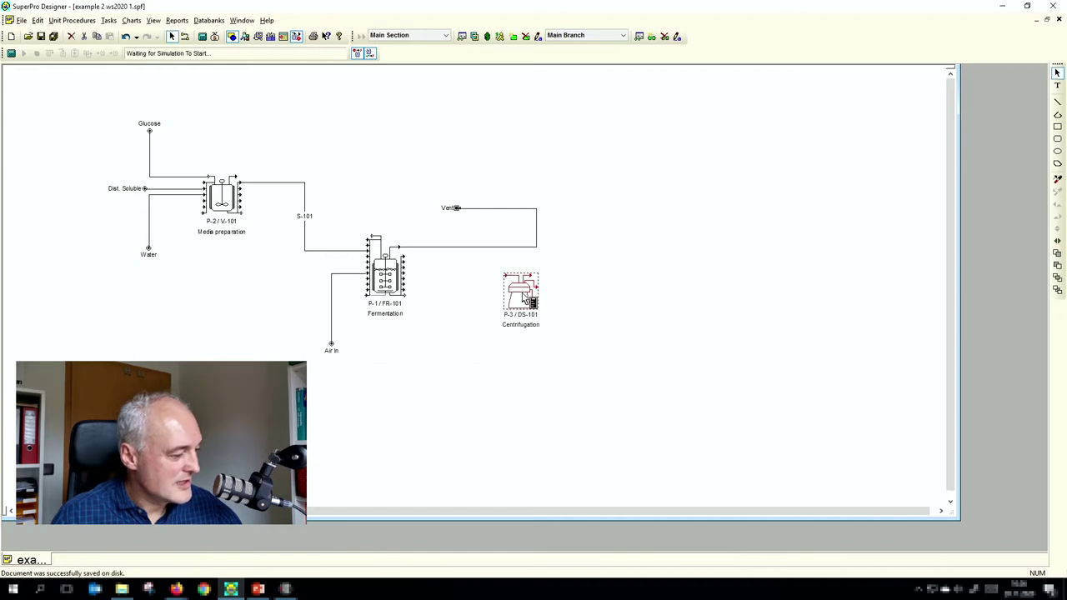
{"action": "left_click_drag", "start_coordinate": [524, 297], "coordinate": [525, 316]}
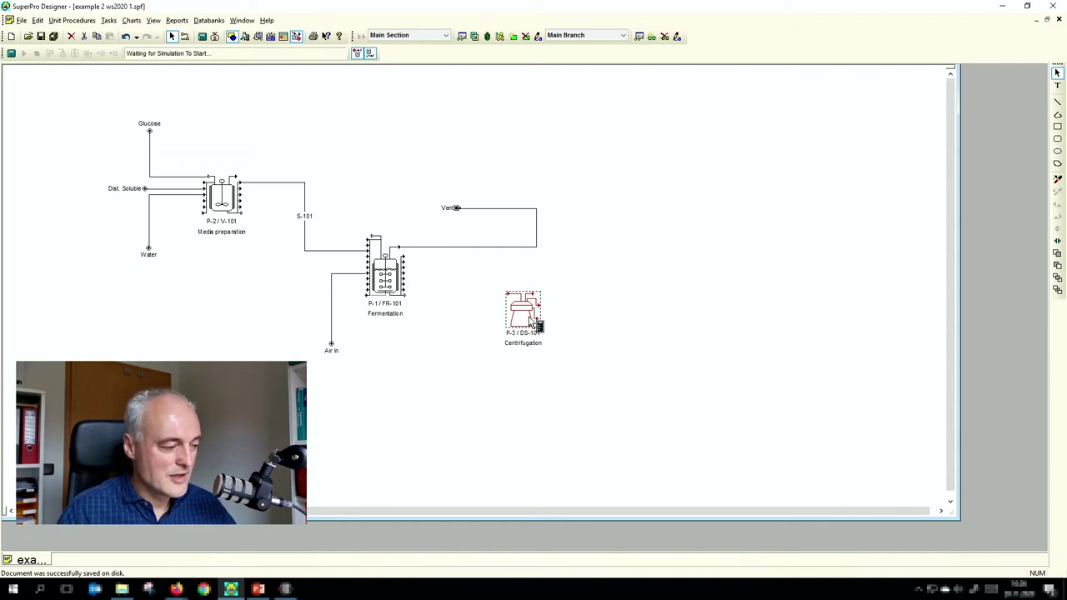
Consult the help page on the disk-stack centrifugation procedure, magnifying the oil, water and solids output ports.
{"action": "key", "text": "F1"}
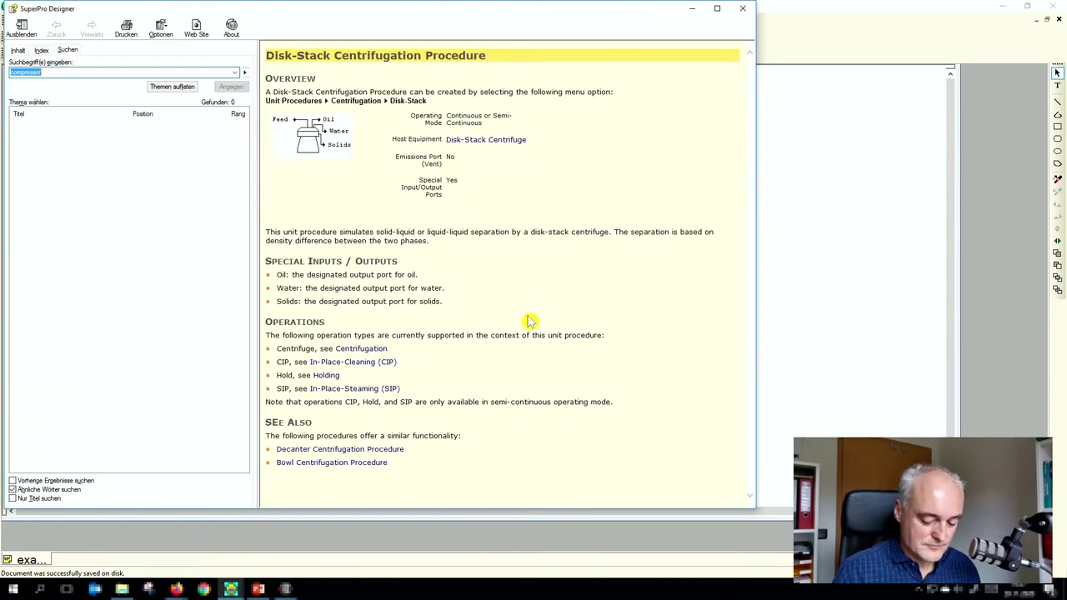
{"action": "key", "text": "super+plus"}
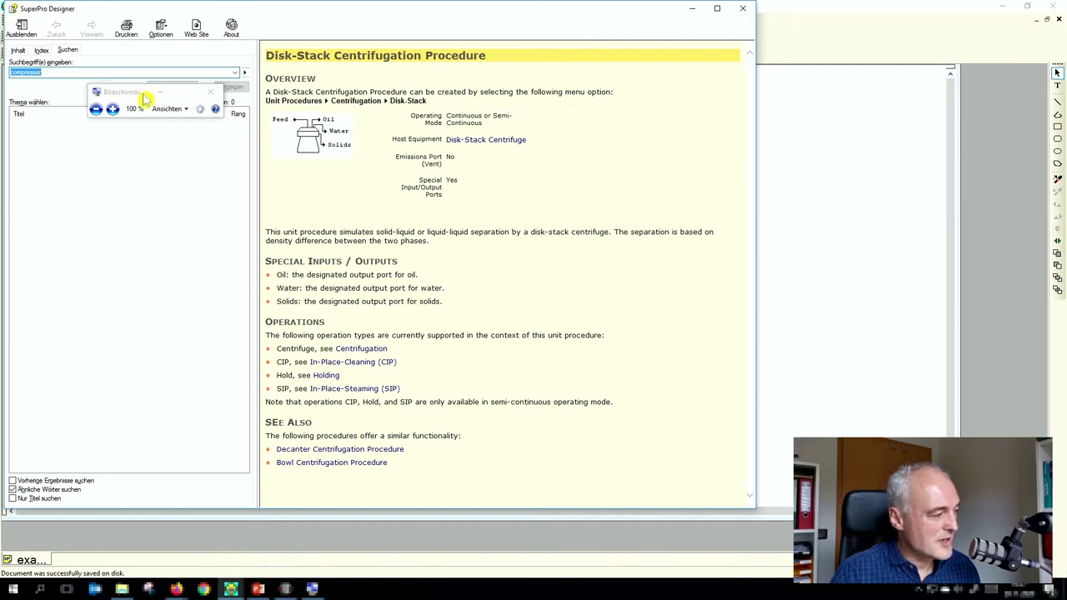
{"action": "left_click_drag", "start_coordinate": [139, 98], "coordinate": [869, 40]}
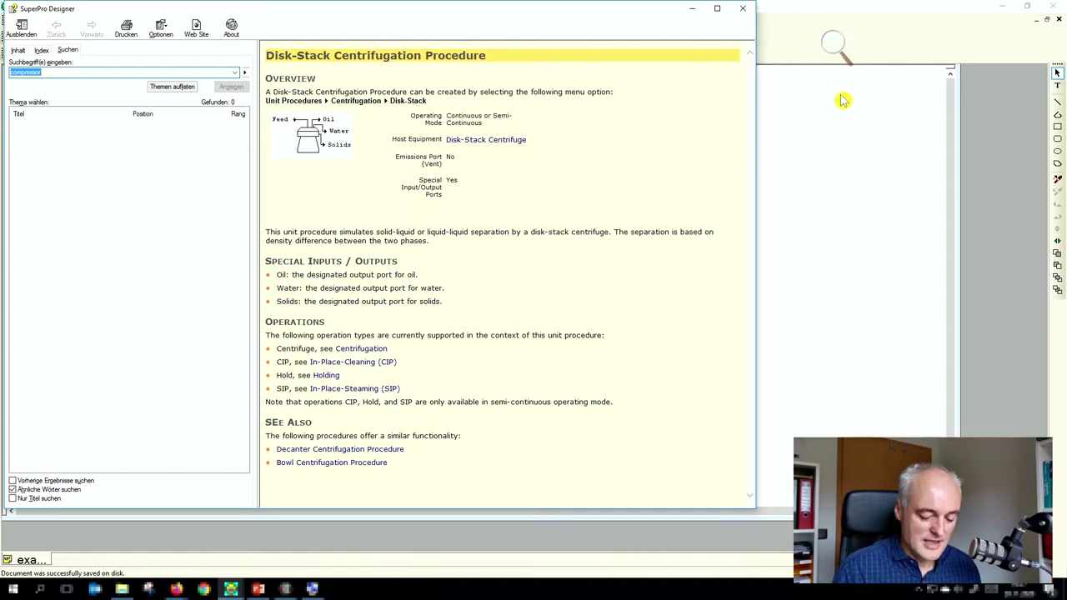
{"action": "key", "text": "super+plus"}
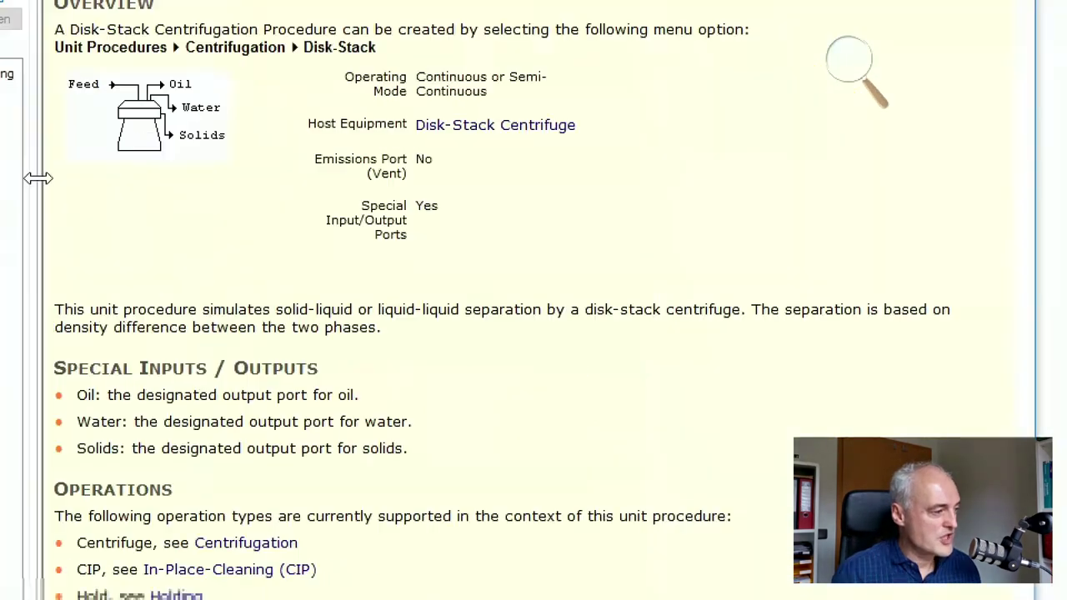
{"action": "key", "text": "super+minus"}
{"action": "key", "text": "super+plus"}
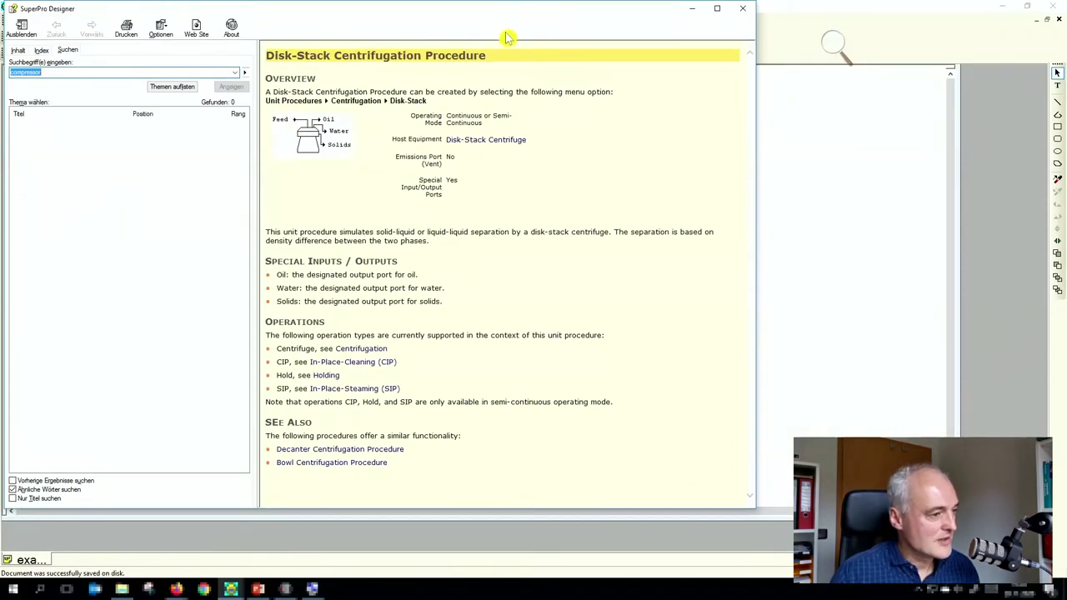
{"action": "left_click", "coordinate": [742, 9]}
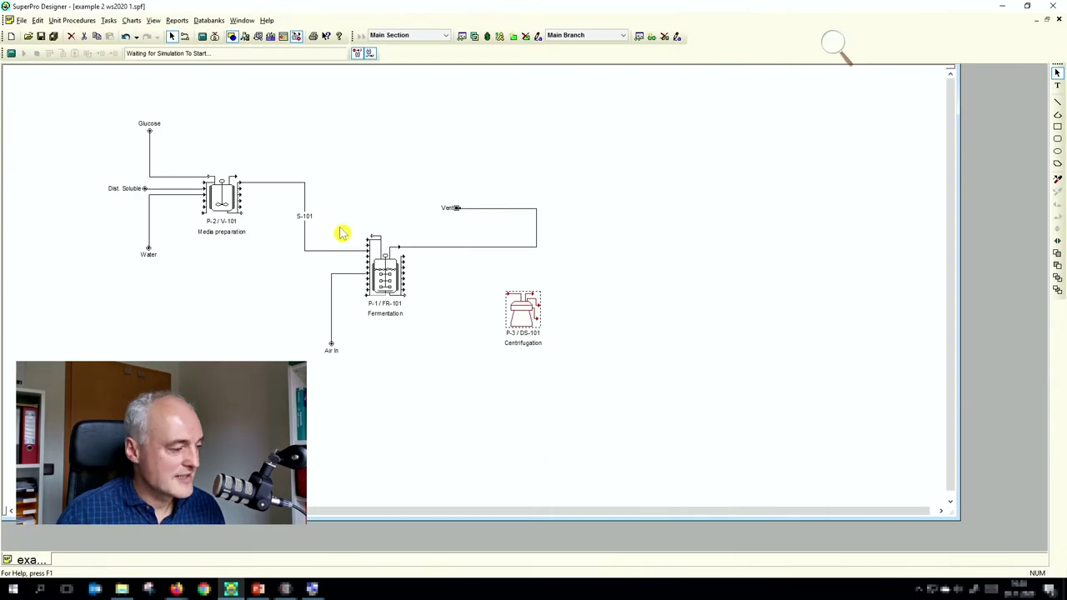
Draw a stream from a free output port of fermenter P-1 to the feed port of the P-3 centrifuge.
{"action": "left_click", "coordinate": [186, 36]}
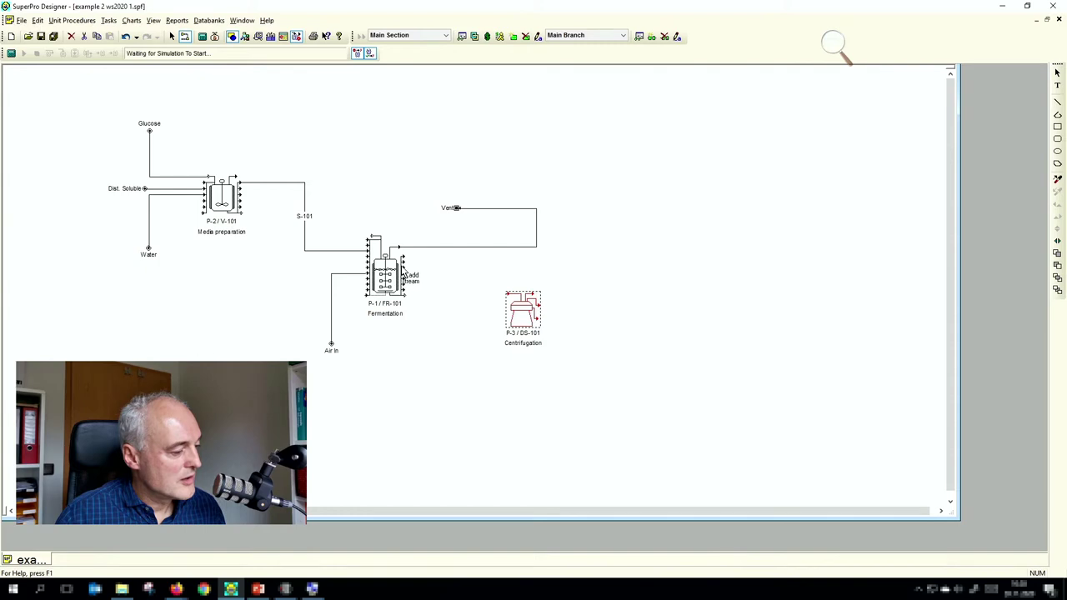
{"action": "left_click", "coordinate": [410, 278]}
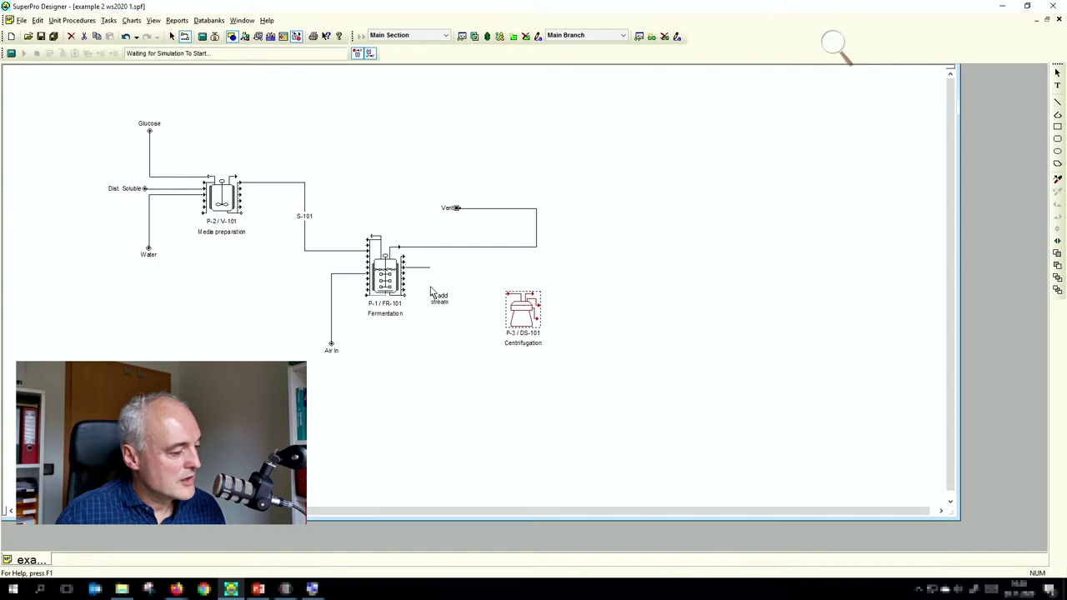
{"action": "left_click", "coordinate": [507, 300]}
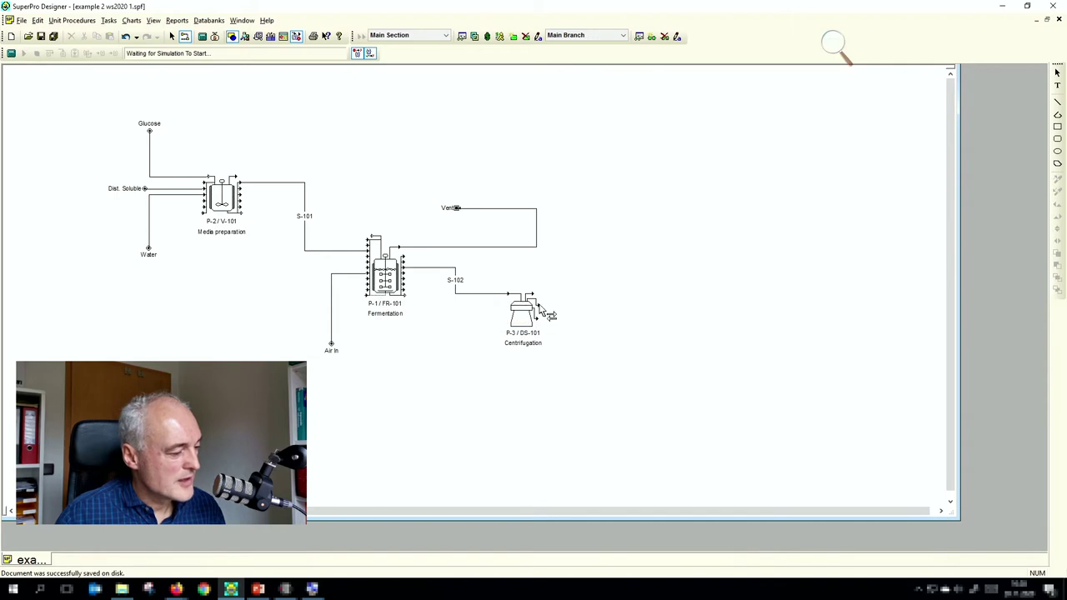
Draw two outlet streams from the P-3 centrifuge, the water port's leading up and the solids port's leading down.
{"action": "left_click", "coordinate": [540, 305]}
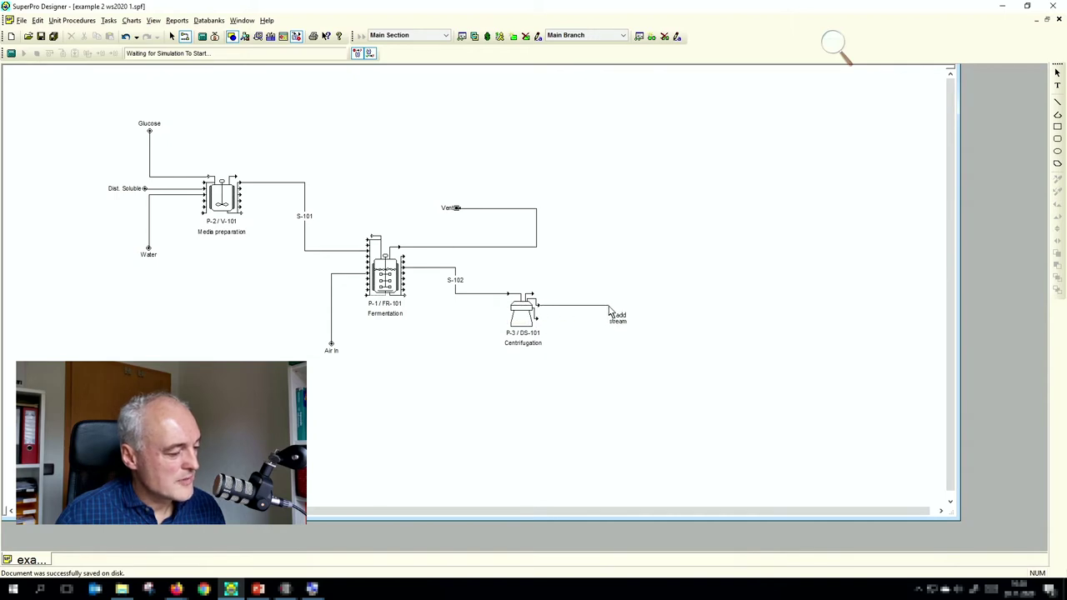
{"action": "left_click", "coordinate": [608, 254]}
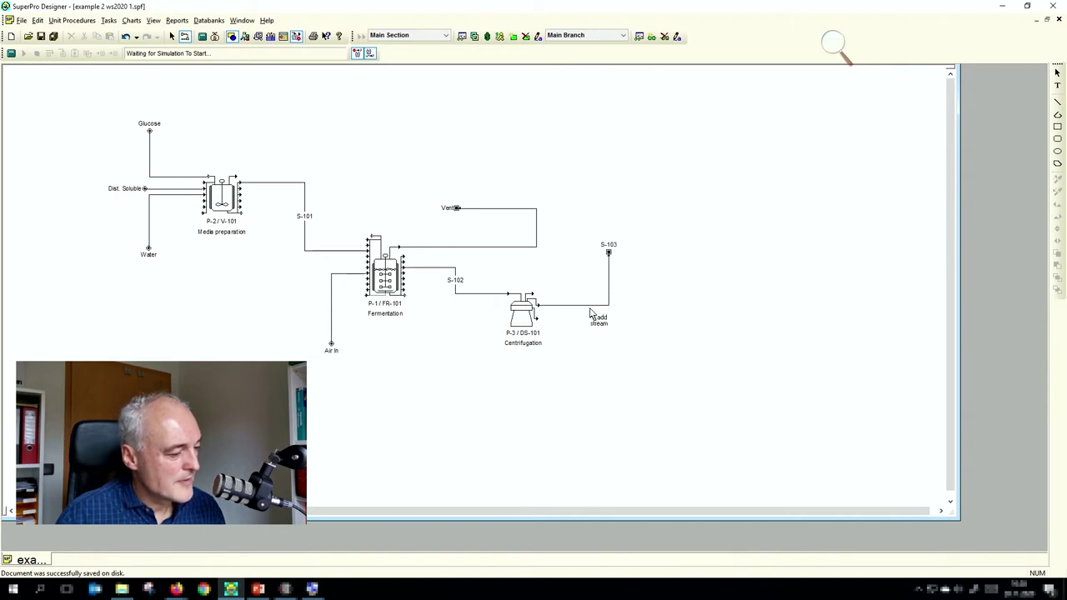
{"action": "left_click", "coordinate": [542, 319]}
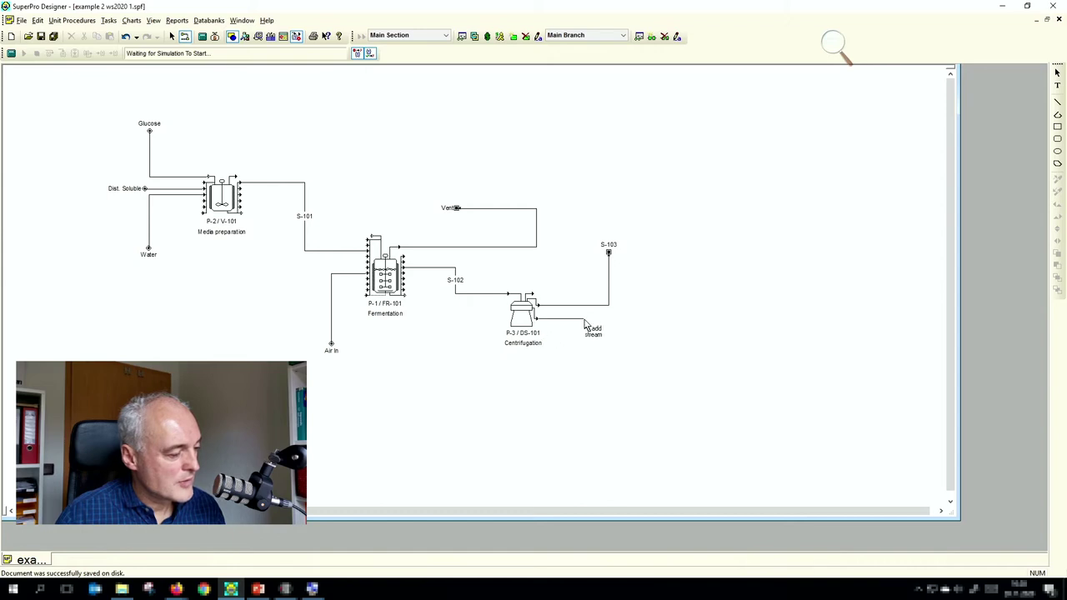
{"action": "left_click", "coordinate": [608, 361]}
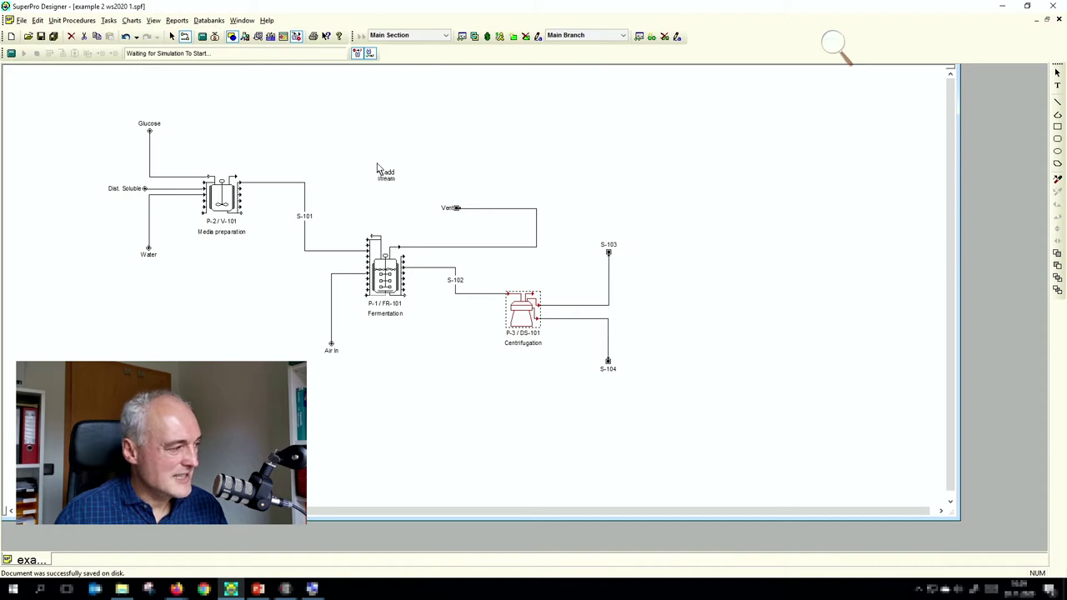
{"action": "left_click", "coordinate": [171, 36]}
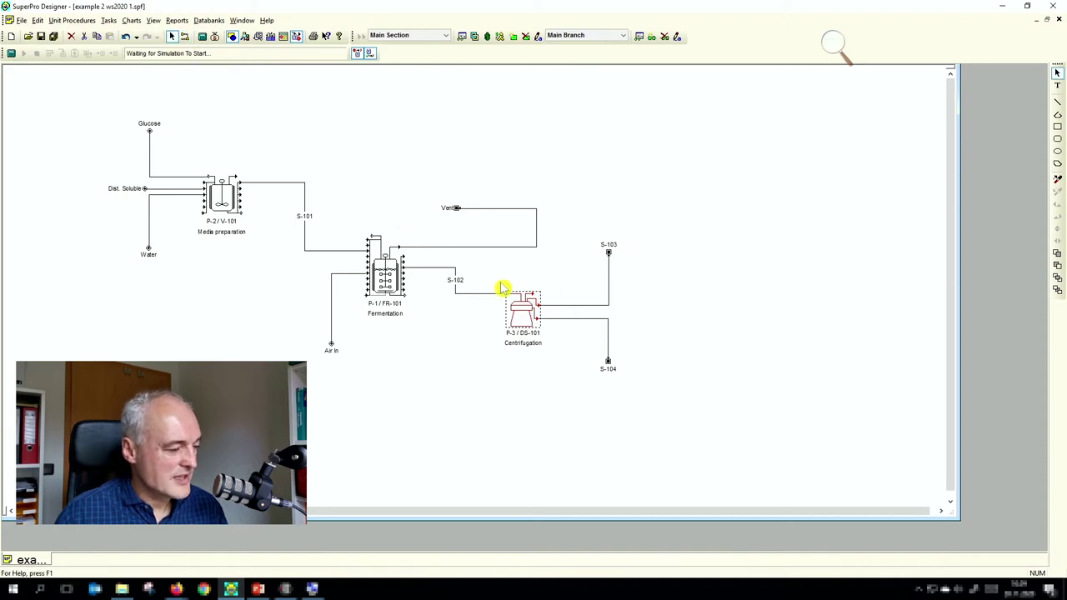
Rename the centrifuge's water outlet stream S-103 as Supernatant.
{"action": "right_click", "coordinate": [566, 312]}
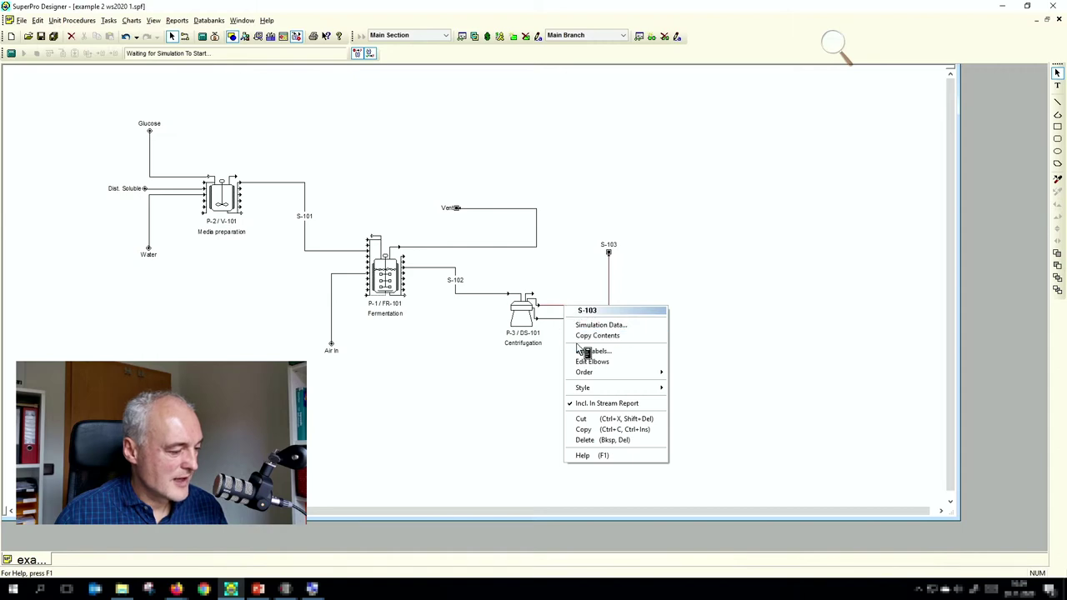
{"action": "left_click", "coordinate": [581, 352]}
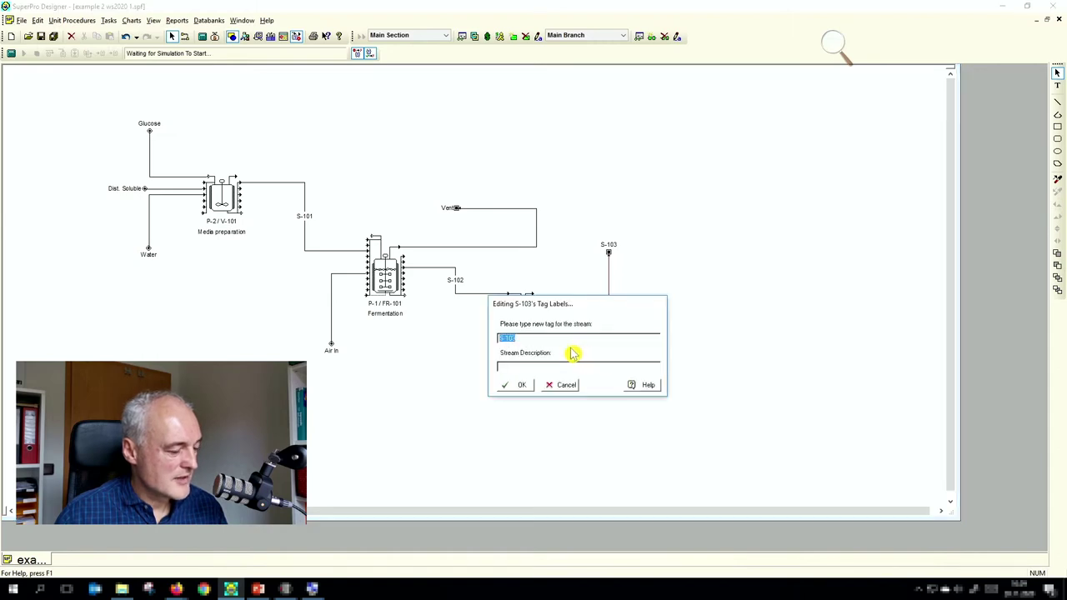
{"action": "type", "text": "Supernatan"}
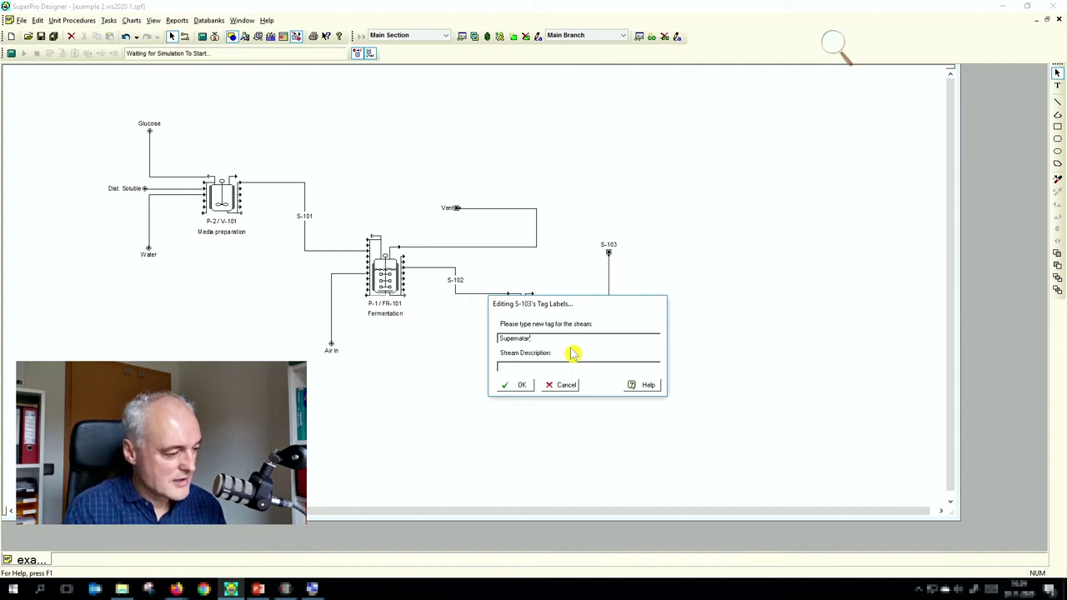
{"action": "type", "text": "t"}
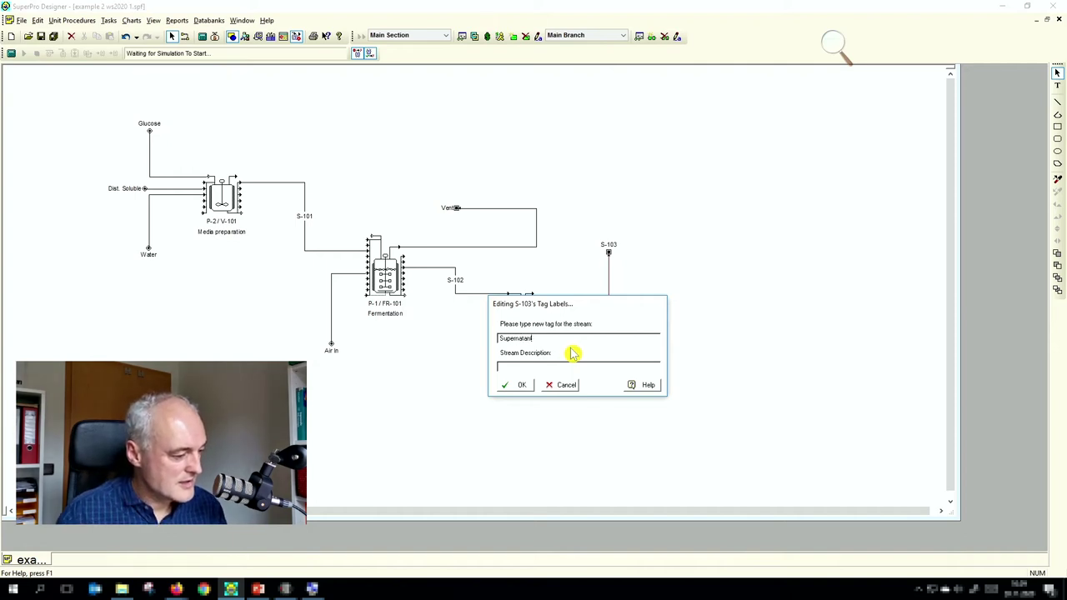
{"action": "left_click", "coordinate": [526, 386]}
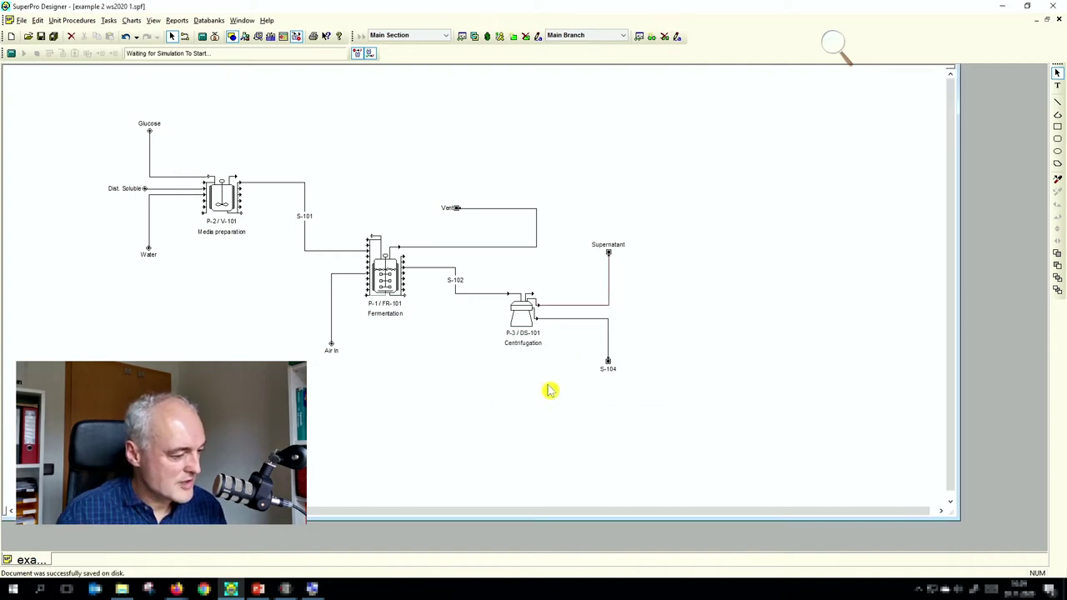
Rename the centrifuge's solids outlet stream S-104 as Yeast Product.
{"action": "right_click", "coordinate": [582, 318]}
{"action": "left_click", "coordinate": [601, 364]}
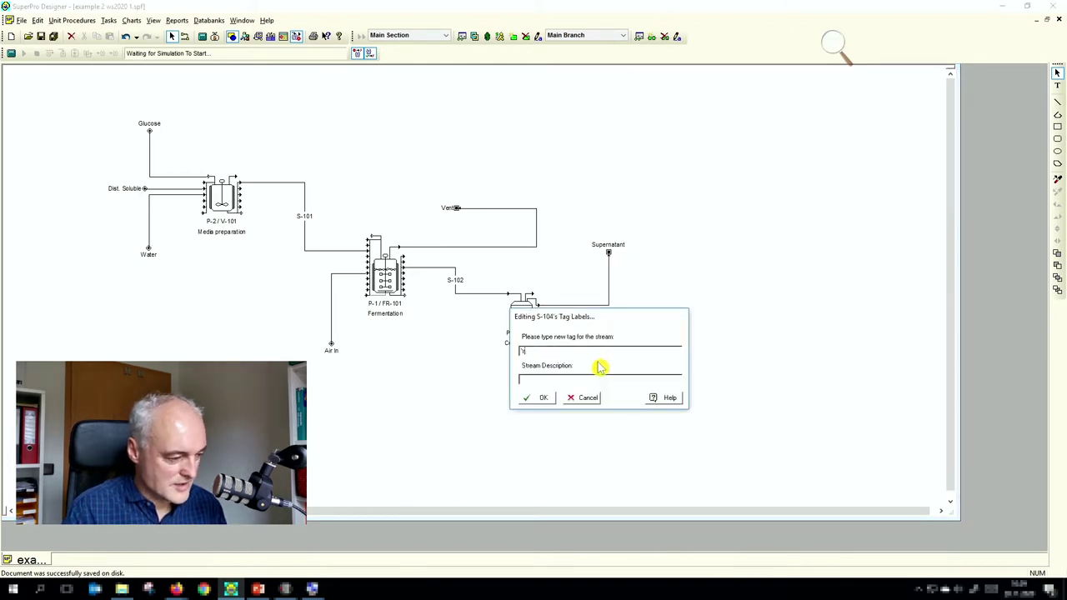
{"action": "type", "text": "Yeast Product"}
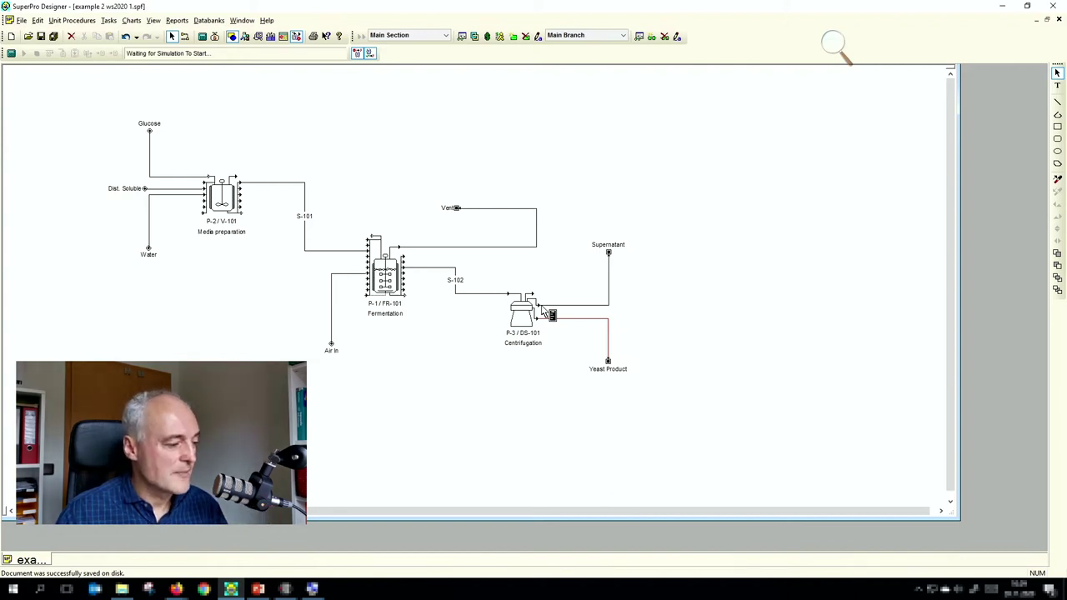
Set the TRANSFER-OUT-1 operation of fermenter P-1 to transfer out using Out #4: S-102.
{"action": "right_click", "coordinate": [389, 285]}
{"action": "mouse_move", "coordinate": [409, 301]}
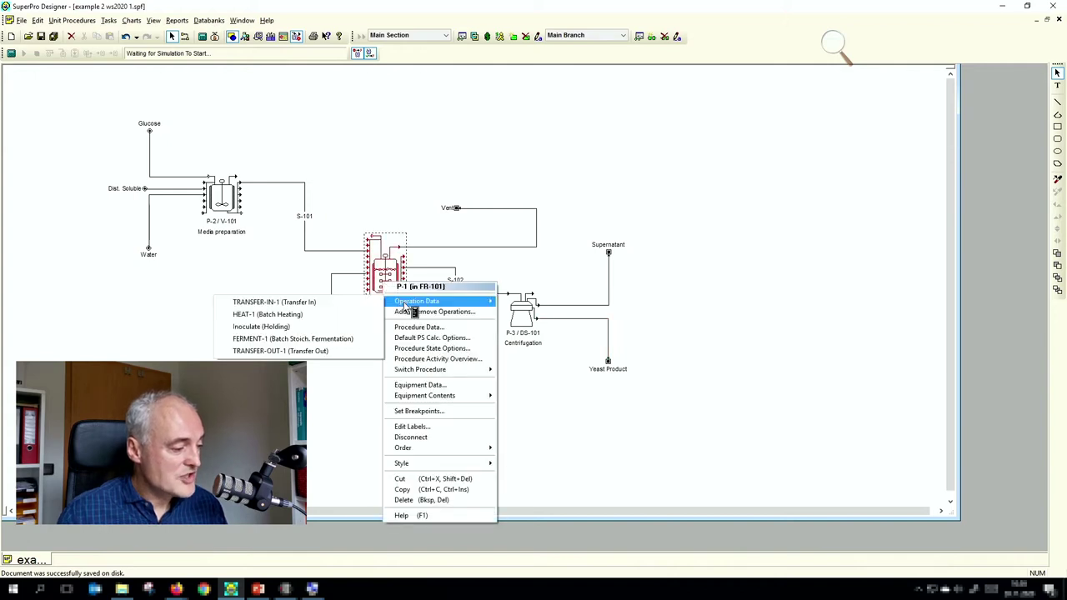
{"action": "left_click", "coordinate": [315, 351]}
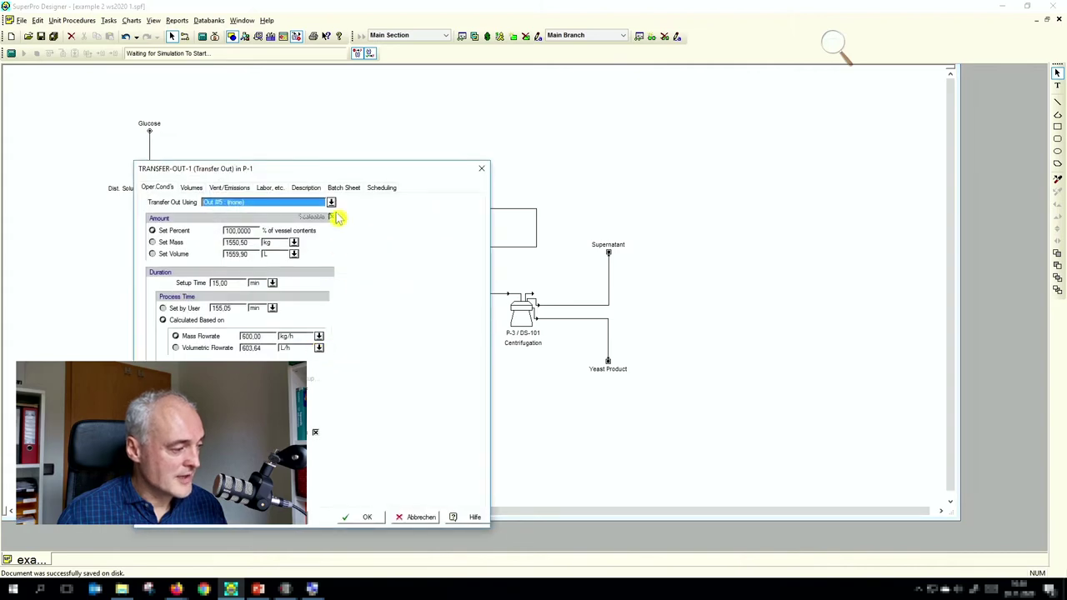
{"action": "mouse_move", "coordinate": [327, 174]}
{"action": "left_mouse_down"}
{"action": "mouse_move", "coordinate": [476, 112]}
{"action": "mouse_move", "coordinate": [558, 89]}
{"action": "mouse_move", "coordinate": [650, 85]}
{"action": "left_mouse_up"}
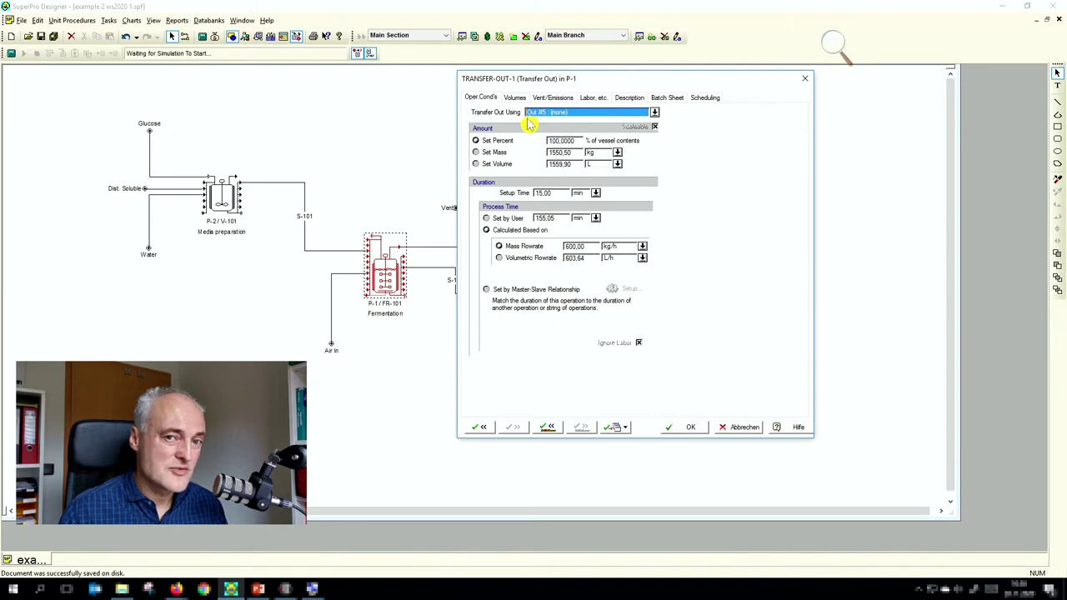
{"action": "left_click", "coordinate": [655, 116]}
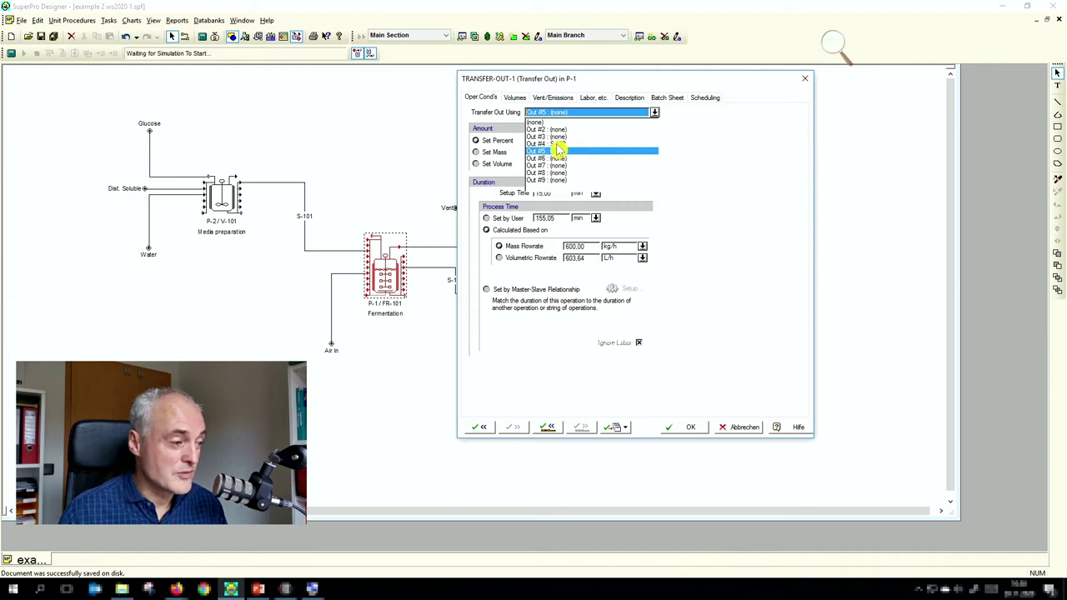
{"action": "left_click", "coordinate": [557, 144]}
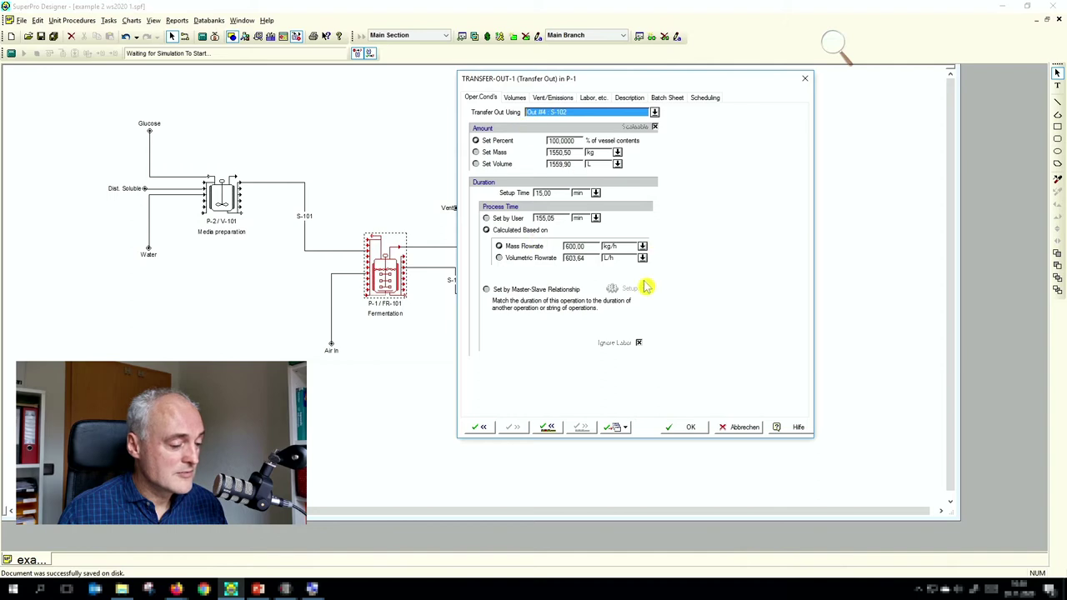
{"action": "left_click", "coordinate": [676, 428]}
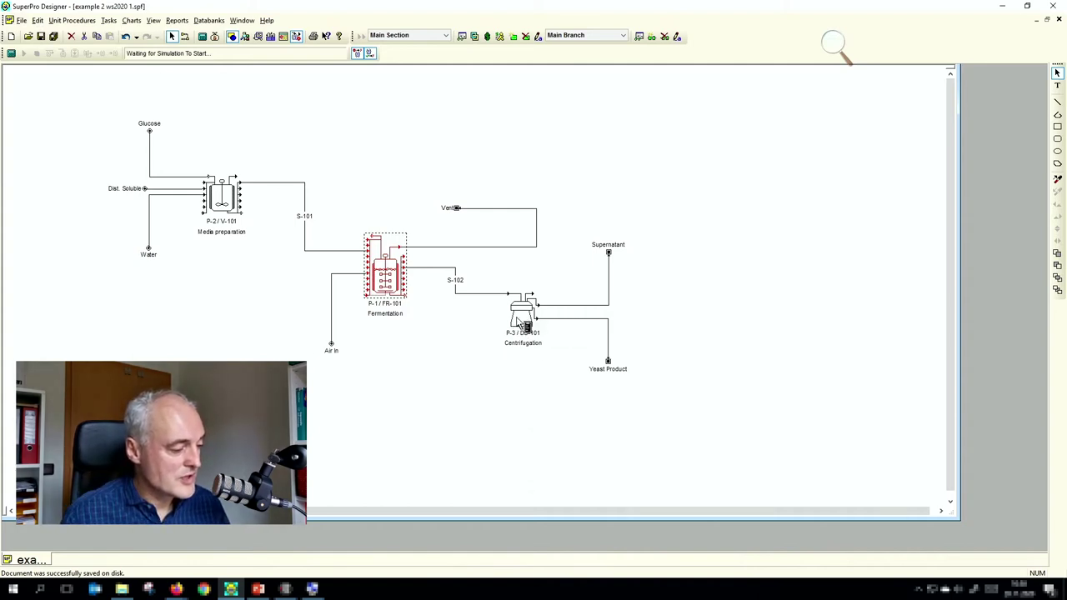
Set the solid components removal of Yeast to 97% in the material balance of the P-3 centrifugation.
{"action": "right_click", "coordinate": [517, 323]}
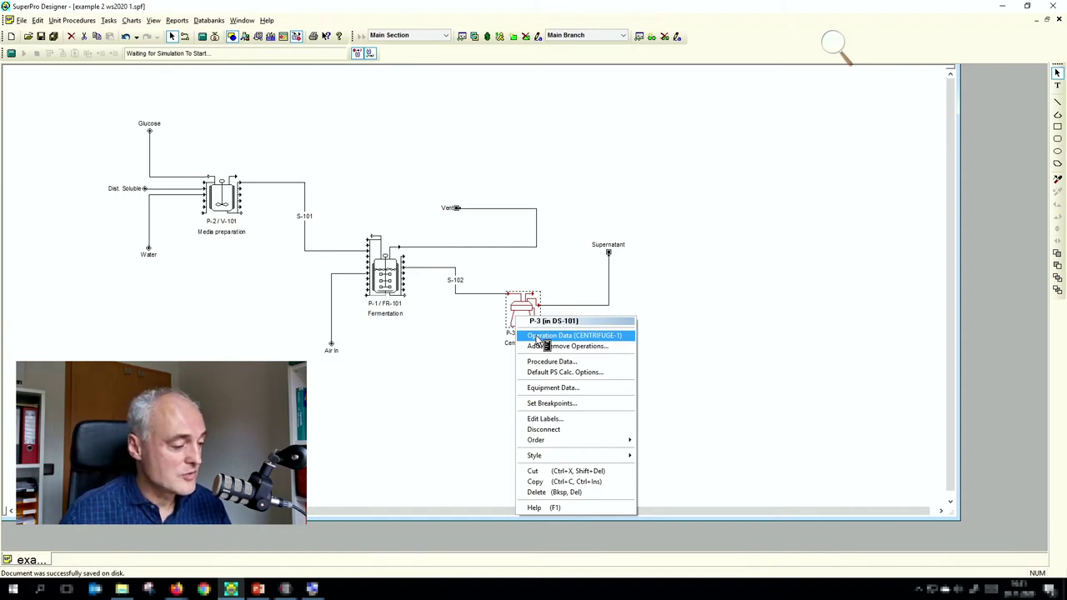
{"action": "left_click", "coordinate": [537, 336]}
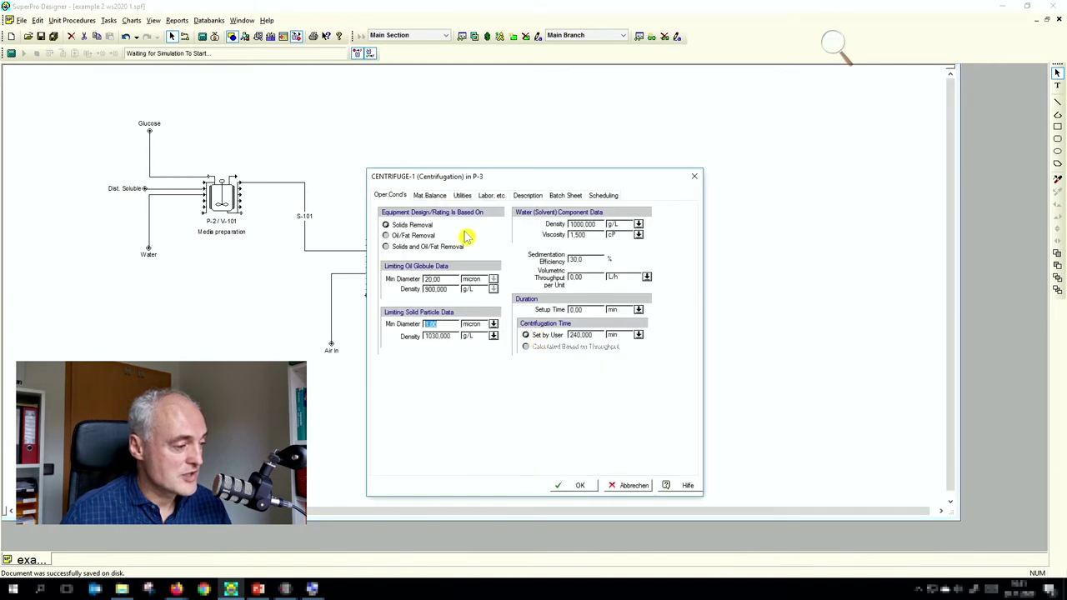
{"action": "left_click_drag", "start_coordinate": [483, 179], "coordinate": [470, 133]}
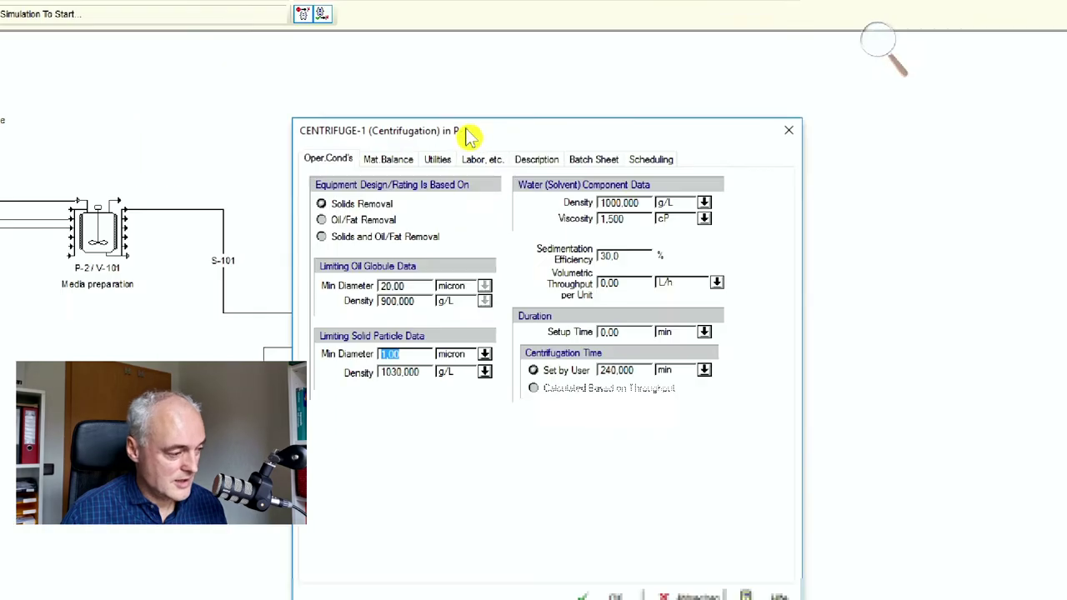
{"action": "left_click_drag", "start_coordinate": [463, 62], "coordinate": [465, 31]}
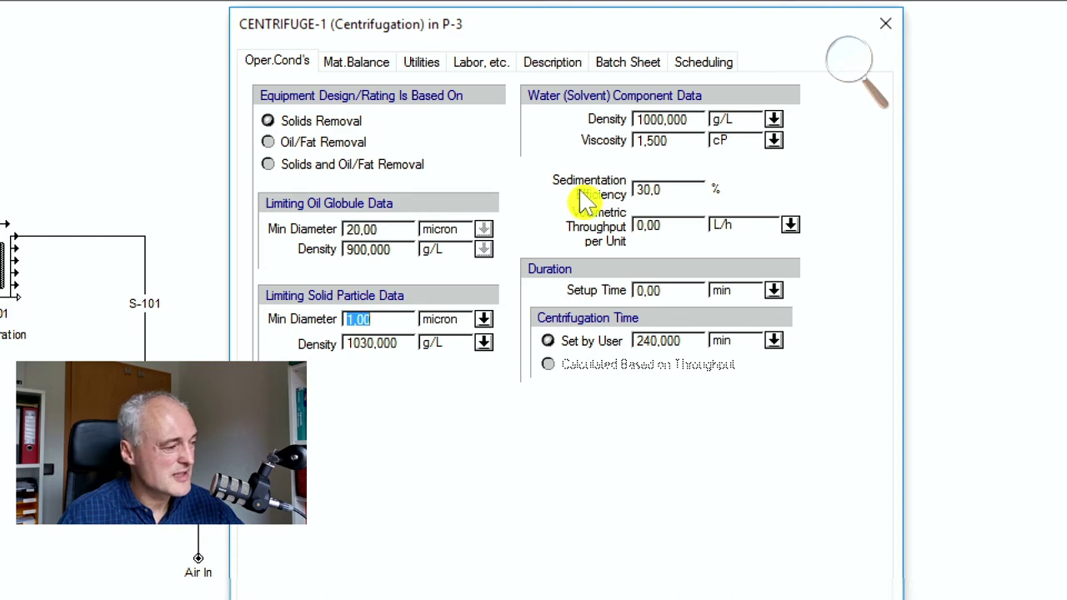
{"action": "left_click", "coordinate": [370, 65]}
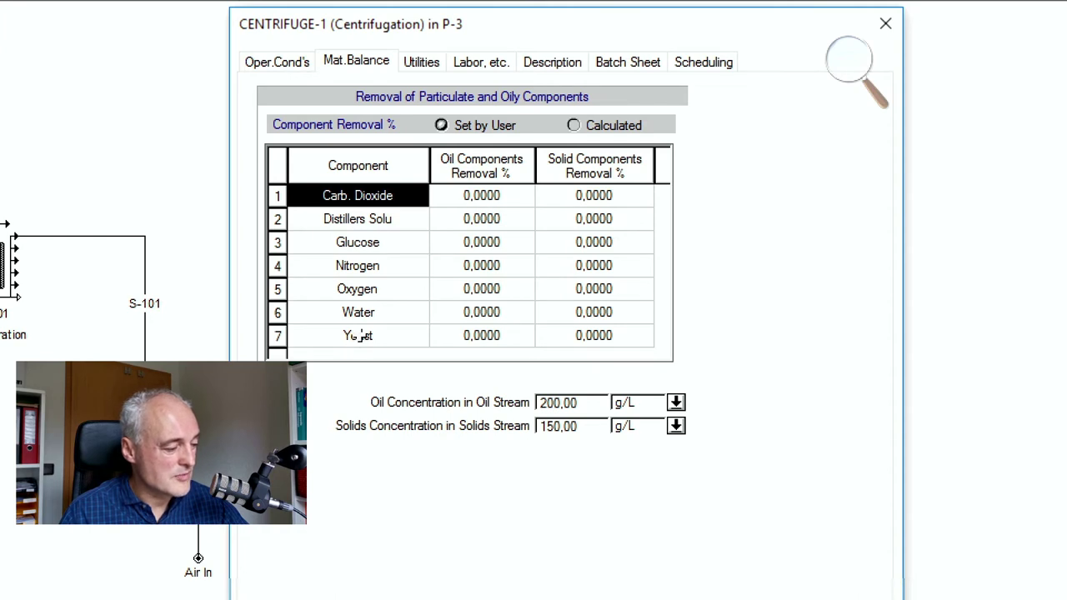
{"action": "left_click", "coordinate": [613, 334]}
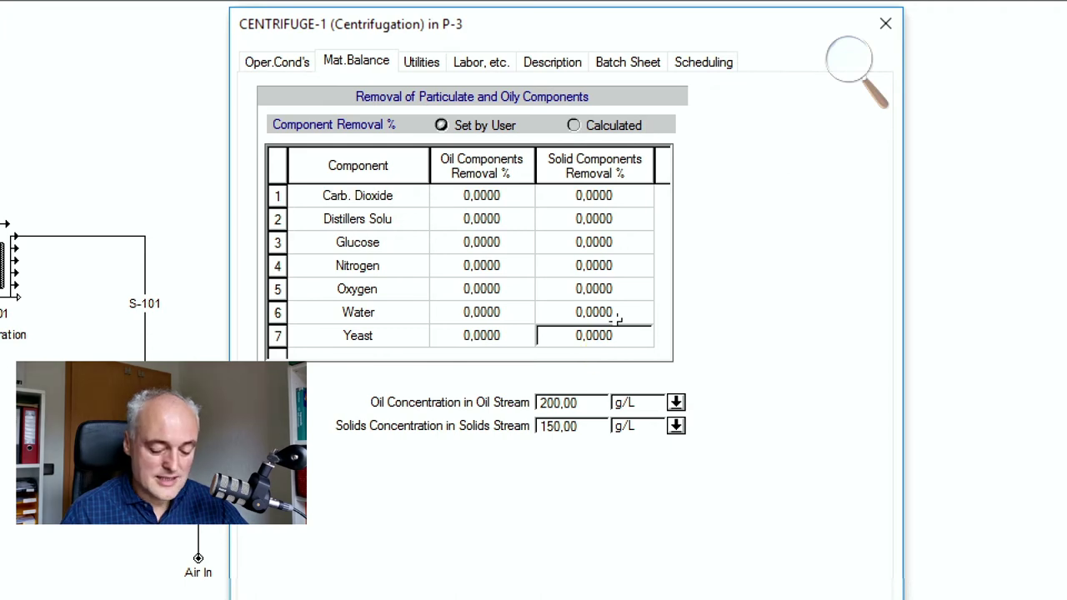
{"action": "type", "text": "97"}
{"action": "key", "text": "Return"}
{"action": "left_click", "coordinate": [615, 321]}
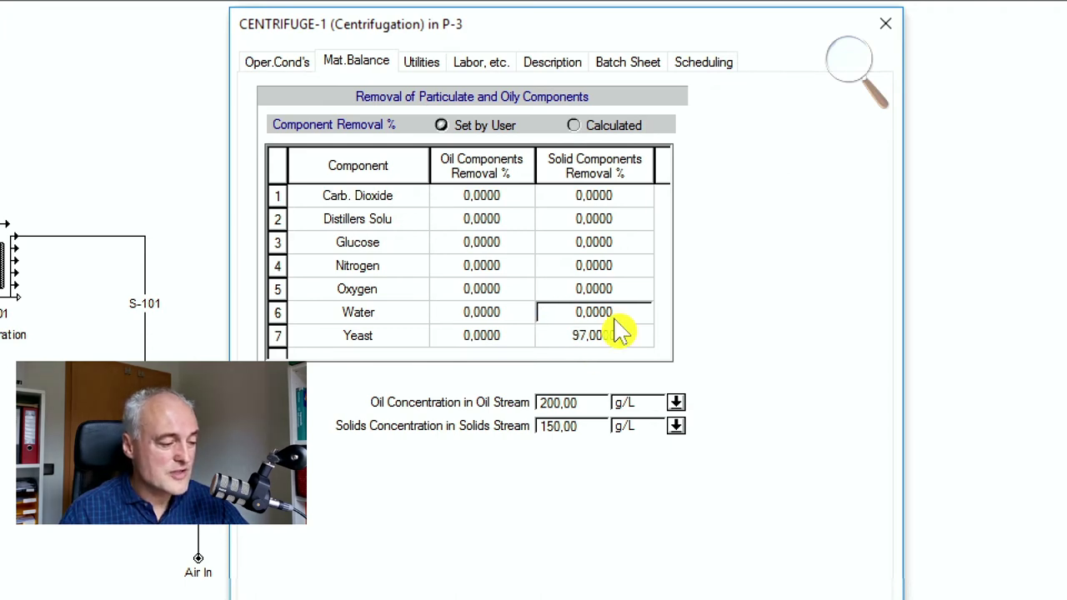
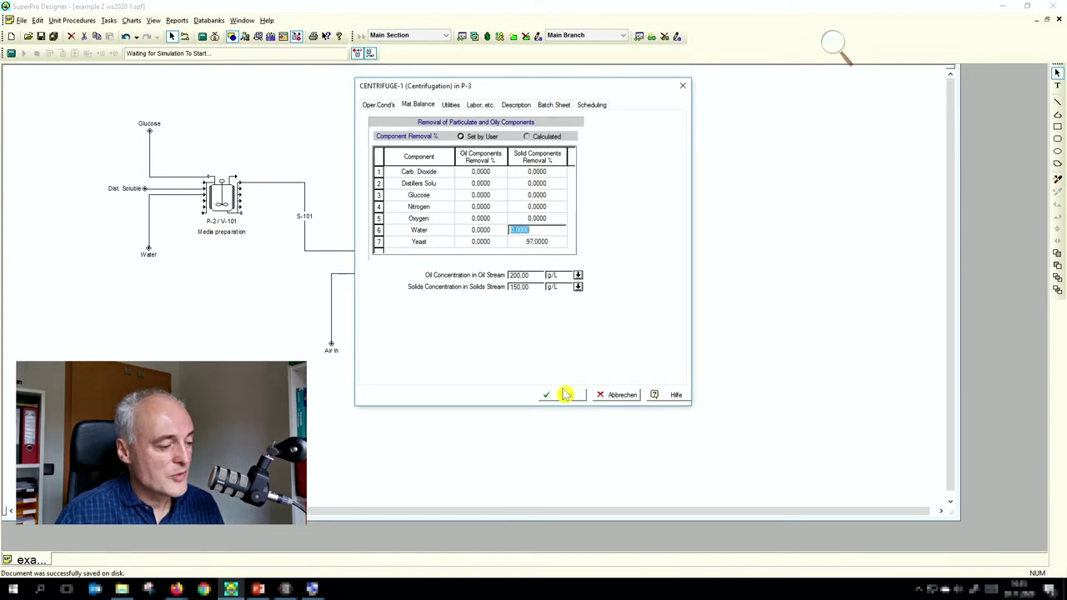
{"action": "left_click", "coordinate": [566, 395]}
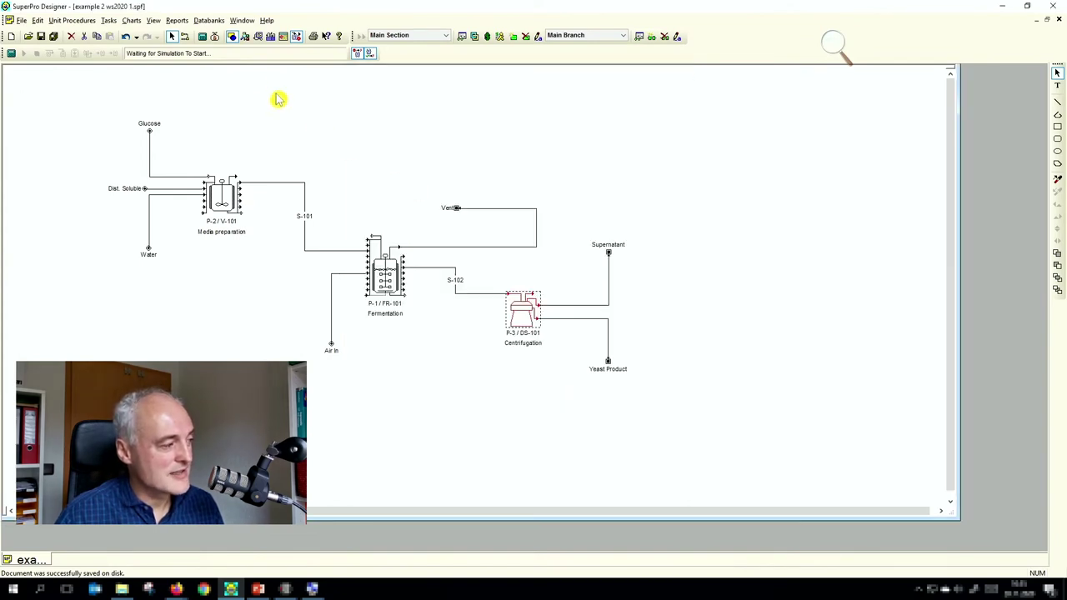
Solve the mass and energy balances and check the operations' timing in the single-batch operations Gantt chart.
{"action": "left_click", "coordinate": [203, 37]}
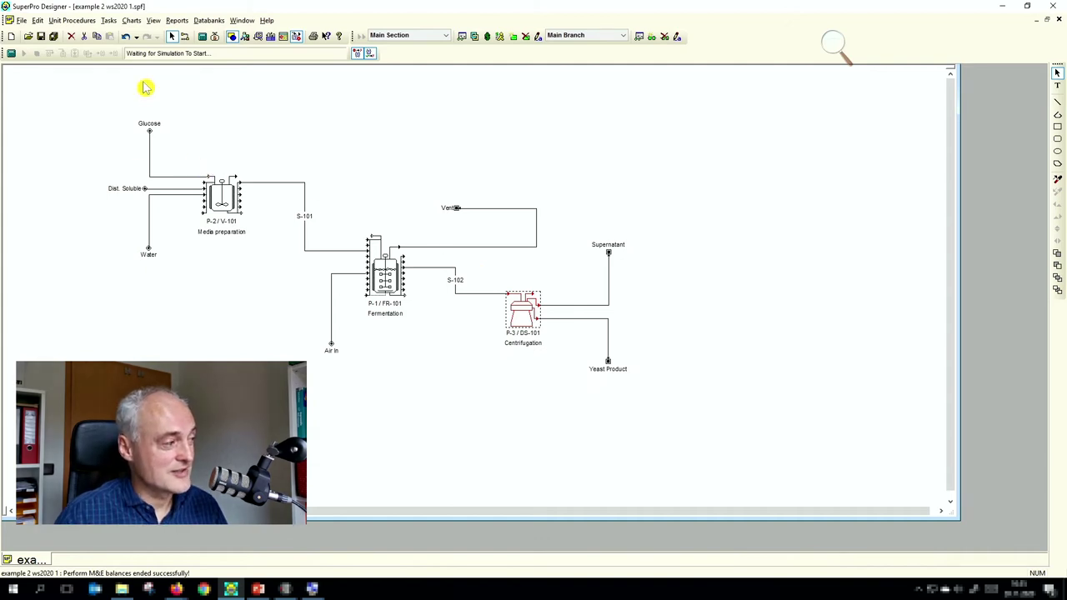
{"action": "left_click", "coordinate": [132, 20]}
{"action": "mouse_move", "coordinate": [142, 47]}
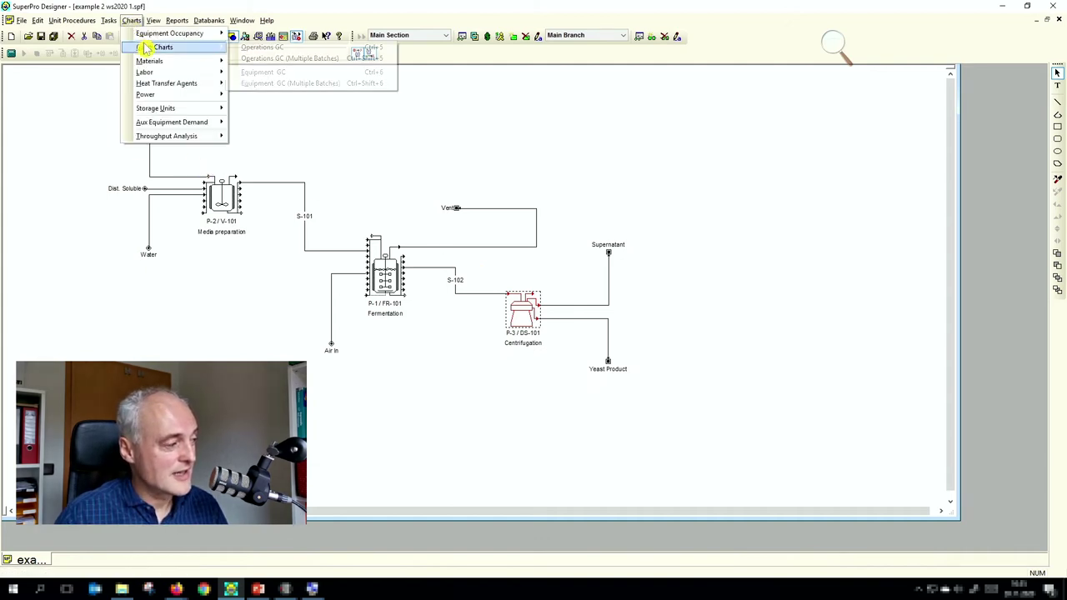
{"action": "left_click", "coordinate": [247, 48]}
{"action": "left_click_drag", "start_coordinate": [303, 93], "coordinate": [557, 116]}
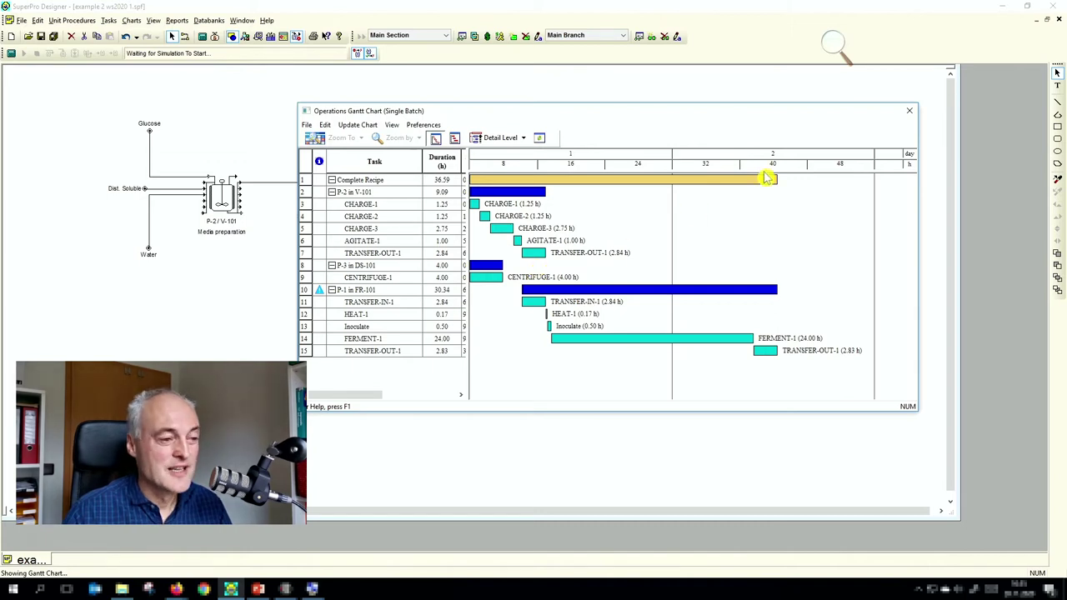
{"action": "left_click", "coordinate": [907, 112]}
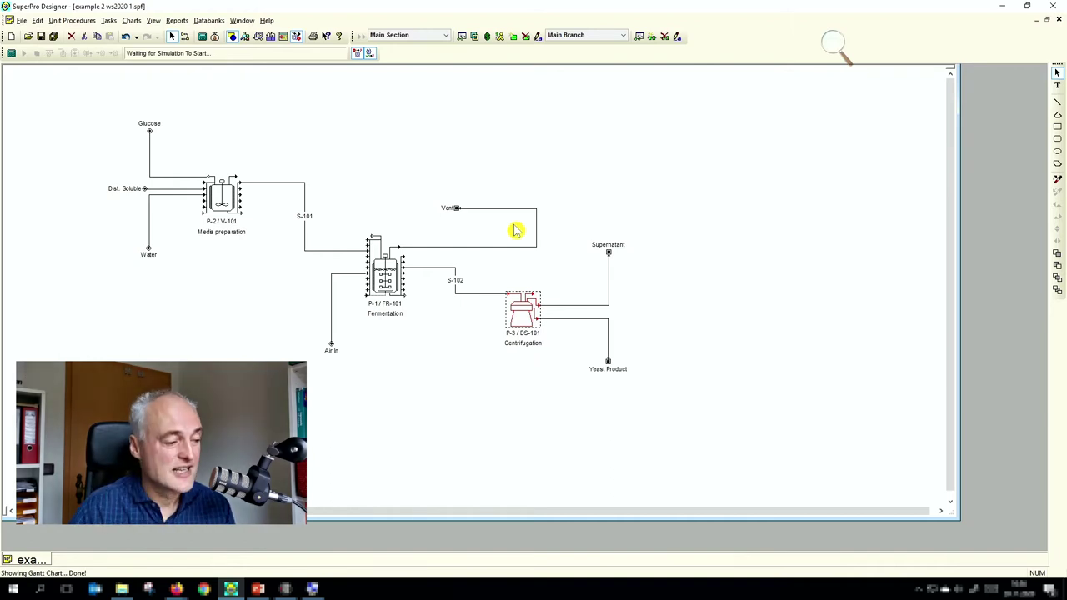
Schedule the P-3 CENTRIFUGE-1 operation relative to another operation in another procedure.
{"action": "right_click", "coordinate": [525, 313]}
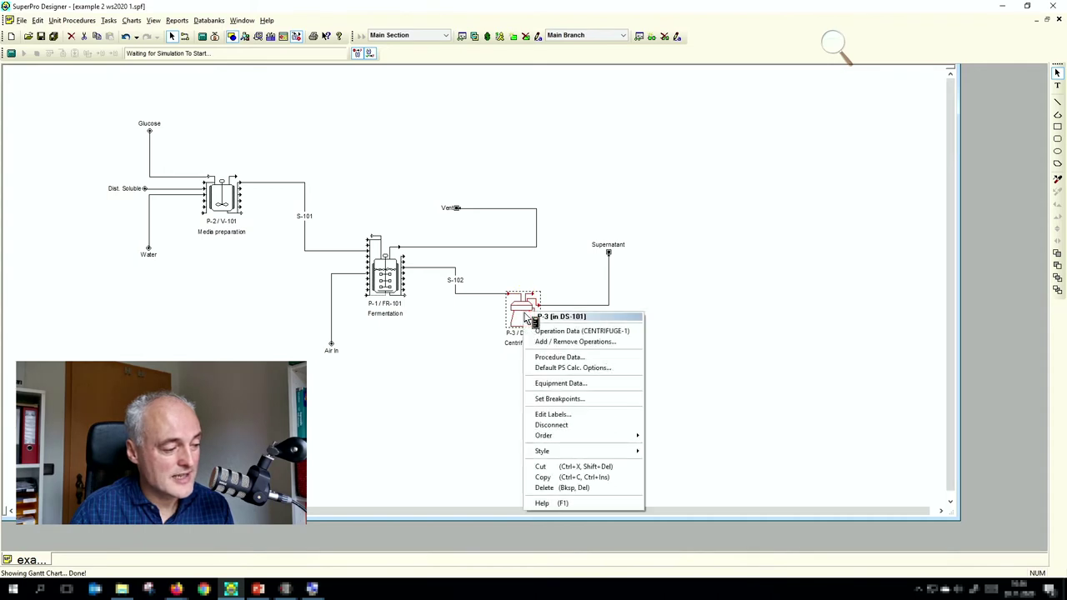
{"action": "left_click", "coordinate": [550, 331]}
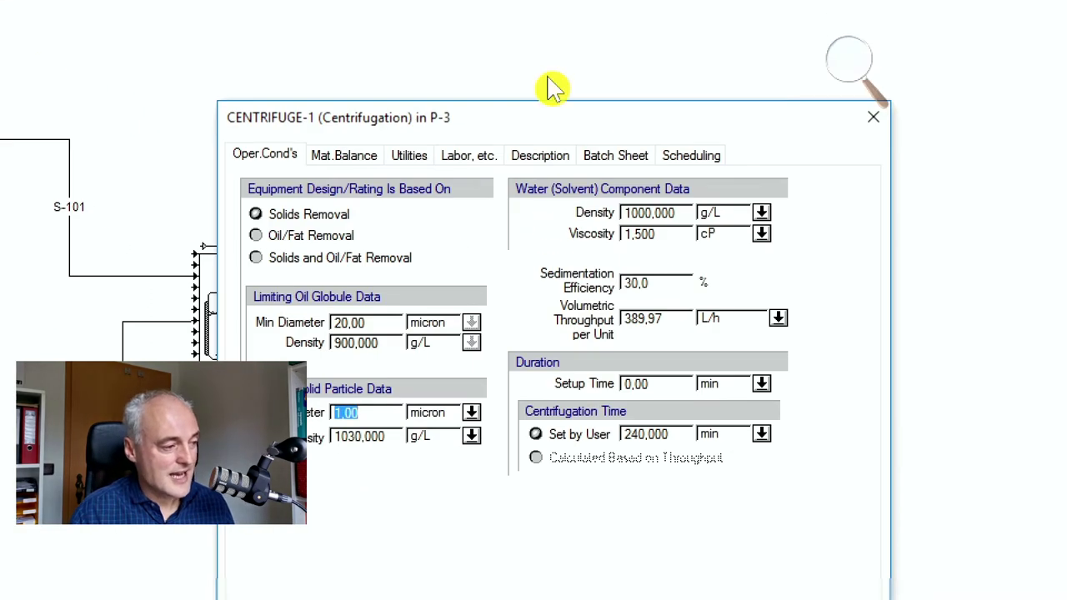
{"action": "left_click_drag", "start_coordinate": [539, 117], "coordinate": [582, 21]}
{"action": "left_click", "coordinate": [737, 54]}
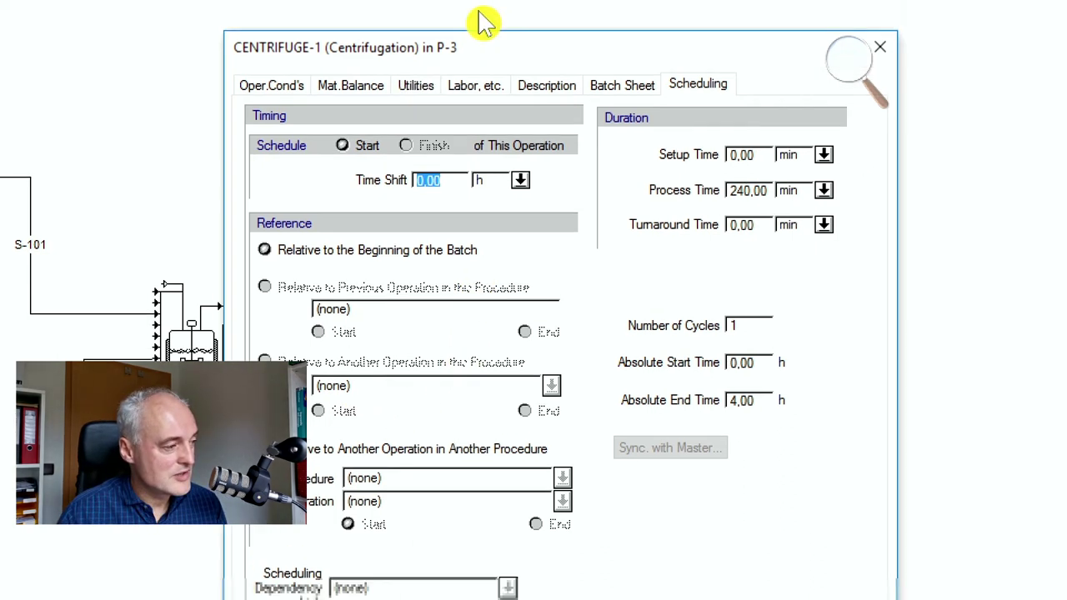
{"action": "left_click_drag", "start_coordinate": [518, 75], "coordinate": [647, 14]}
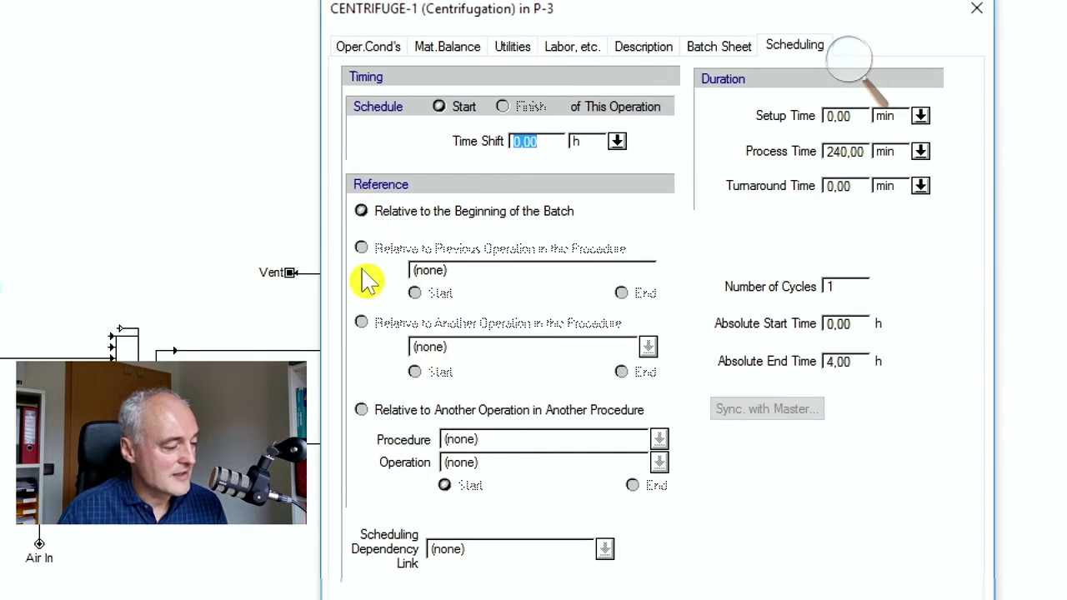
{"action": "left_click", "coordinate": [363, 411]}
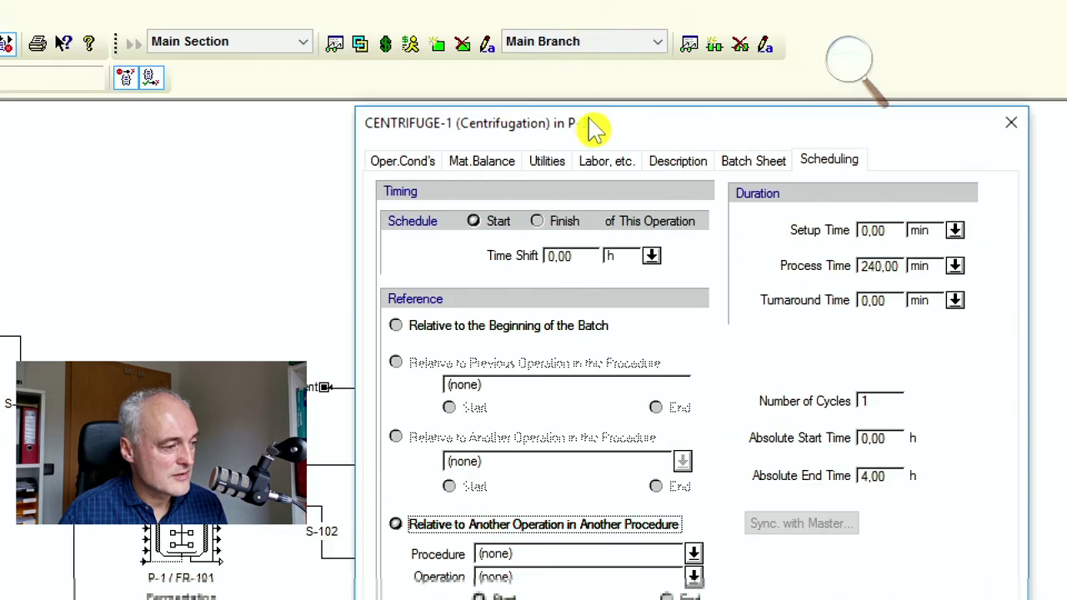
{"action": "left_click_drag", "start_coordinate": [543, 14], "coordinate": [640, 0]}
{"action": "left_click_drag", "start_coordinate": [677, 100], "coordinate": [569, 47]}
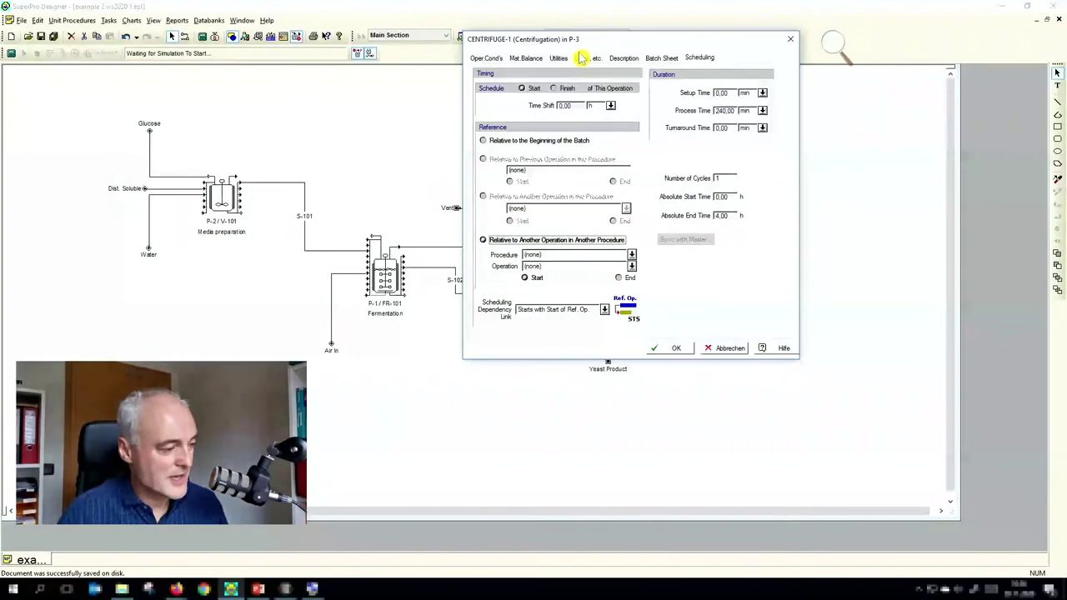
{"action": "left_click_drag", "start_coordinate": [601, 49], "coordinate": [702, 91]}
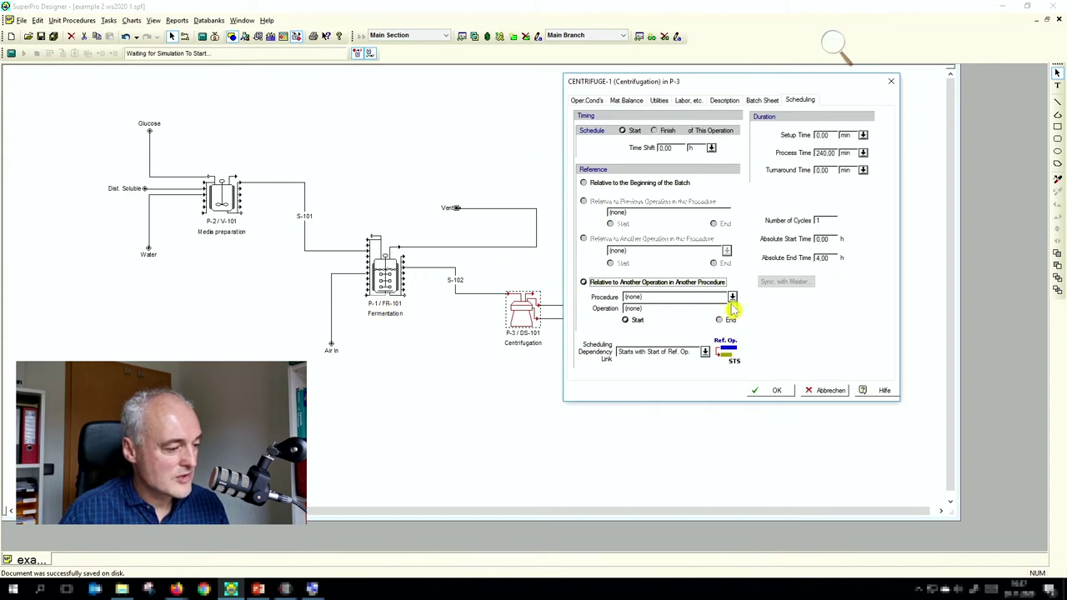
Choose TRANSFER-OUT-1 in procedure P-1 (in FR-101) as the reference operation for the centrifugation's start.
{"action": "left_click", "coordinate": [732, 299]}
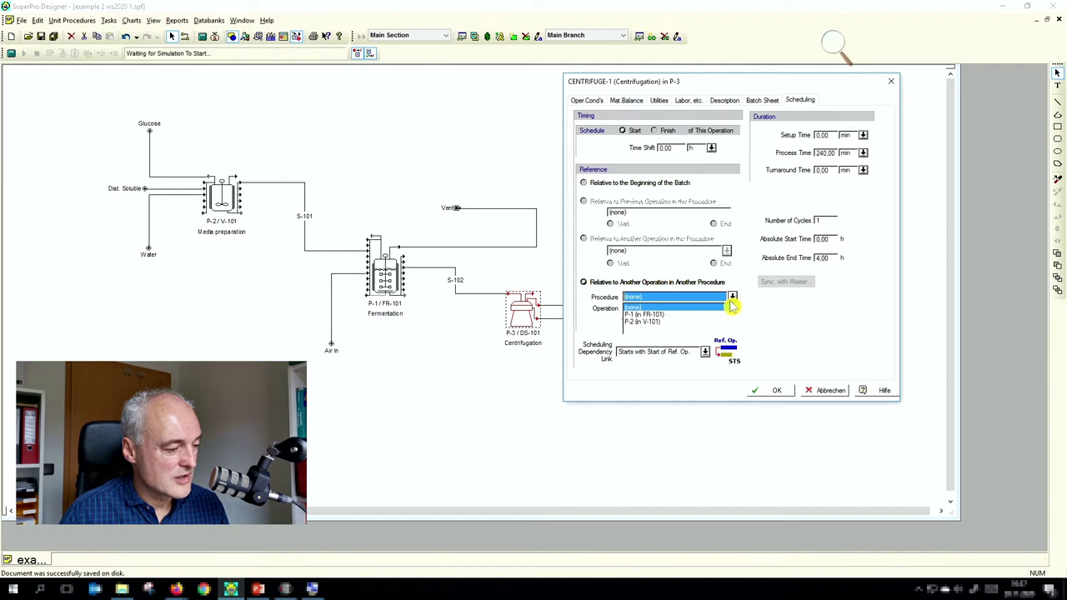
{"action": "left_click", "coordinate": [659, 319]}
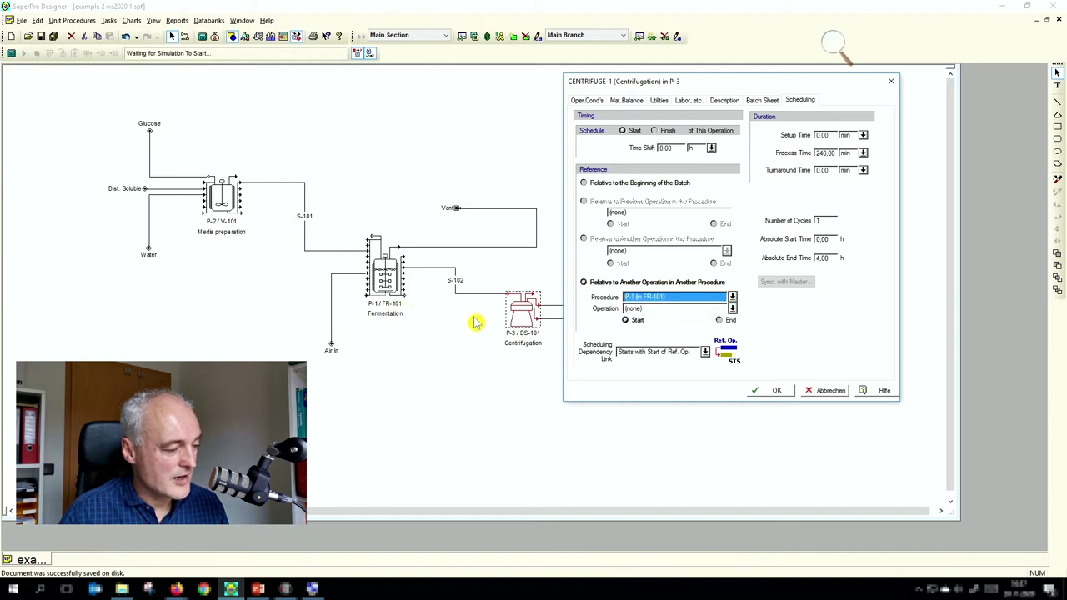
{"action": "left_click", "coordinate": [732, 310]}
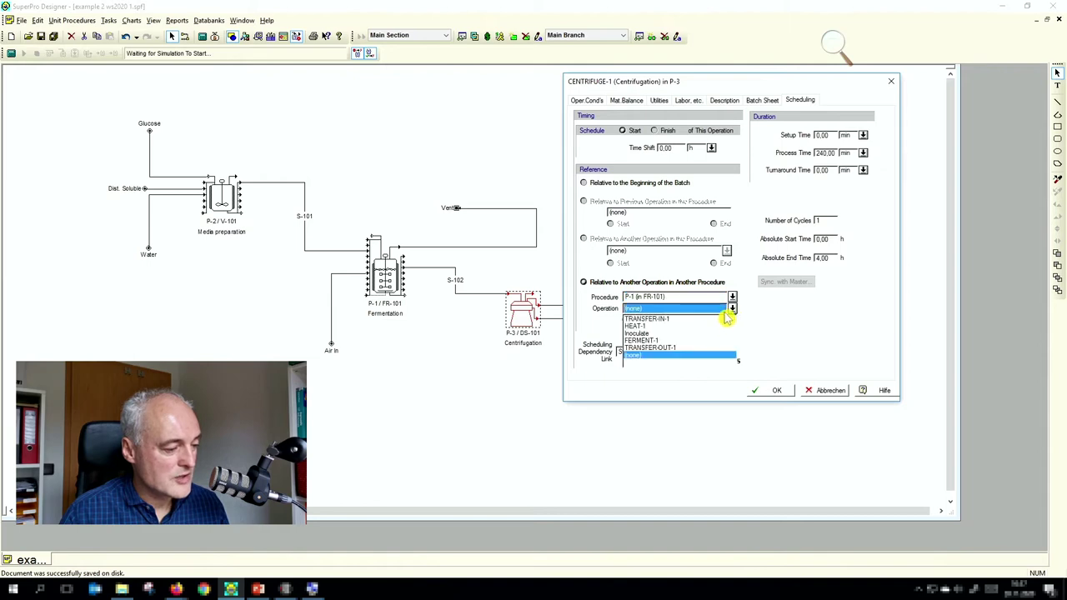
{"action": "left_click", "coordinate": [656, 348]}
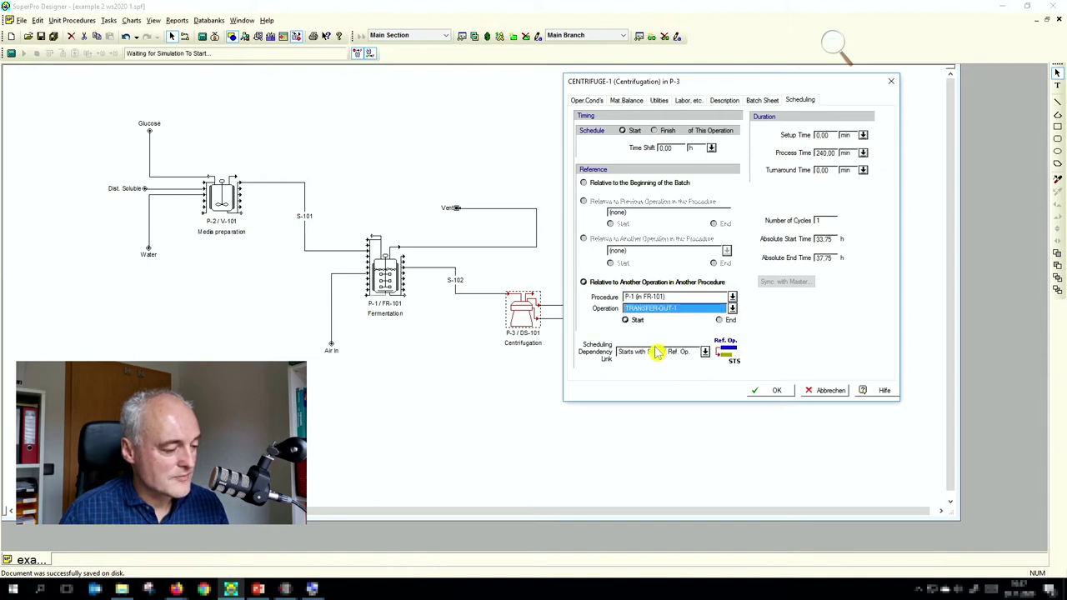
{"action": "left_click", "coordinate": [771, 391]}
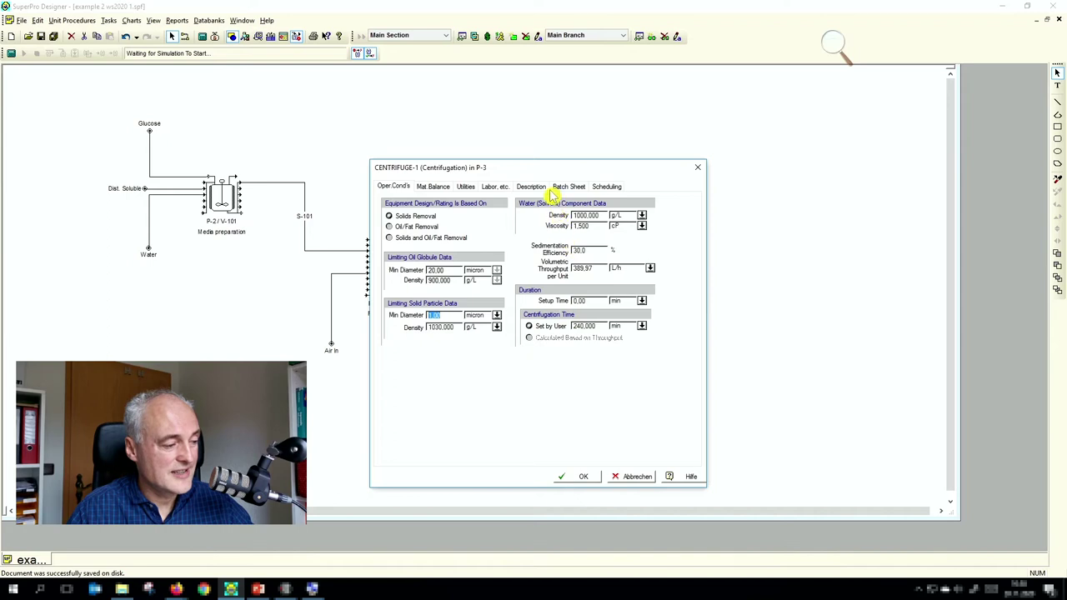
Check the centrifugation time settings in the operating conditions of CENTRIFUGE-1.
{"action": "left_click_drag", "start_coordinate": [542, 175], "coordinate": [579, 172]}
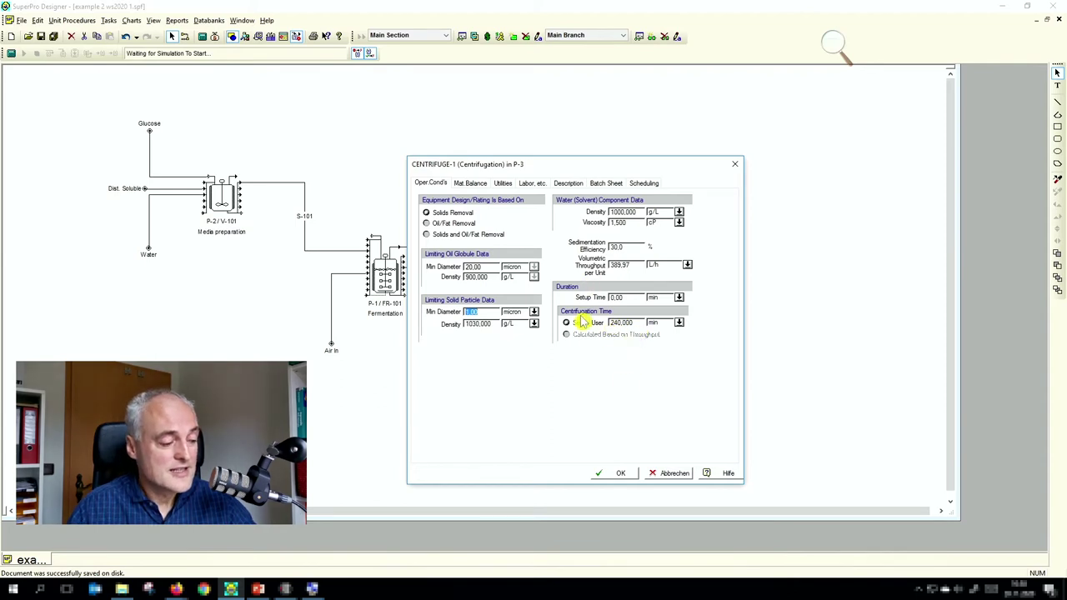
{"action": "left_click", "coordinate": [621, 474]}
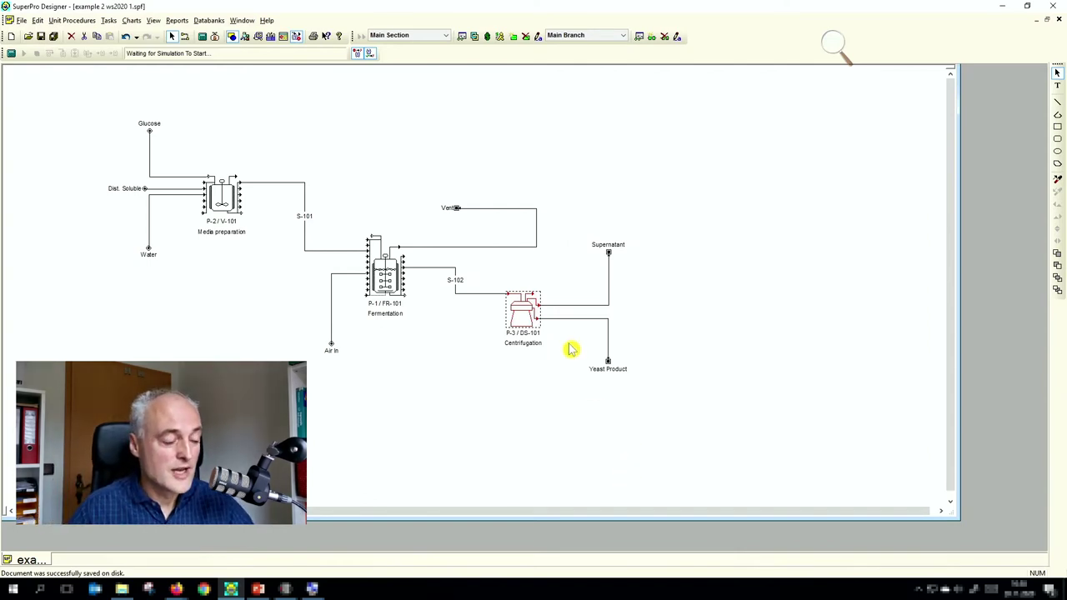
Set the process time of the fermenter's TRANSFER-OUT-1 operation in P-1 by a master-slave relationship.
{"action": "left_click", "coordinate": [388, 284]}
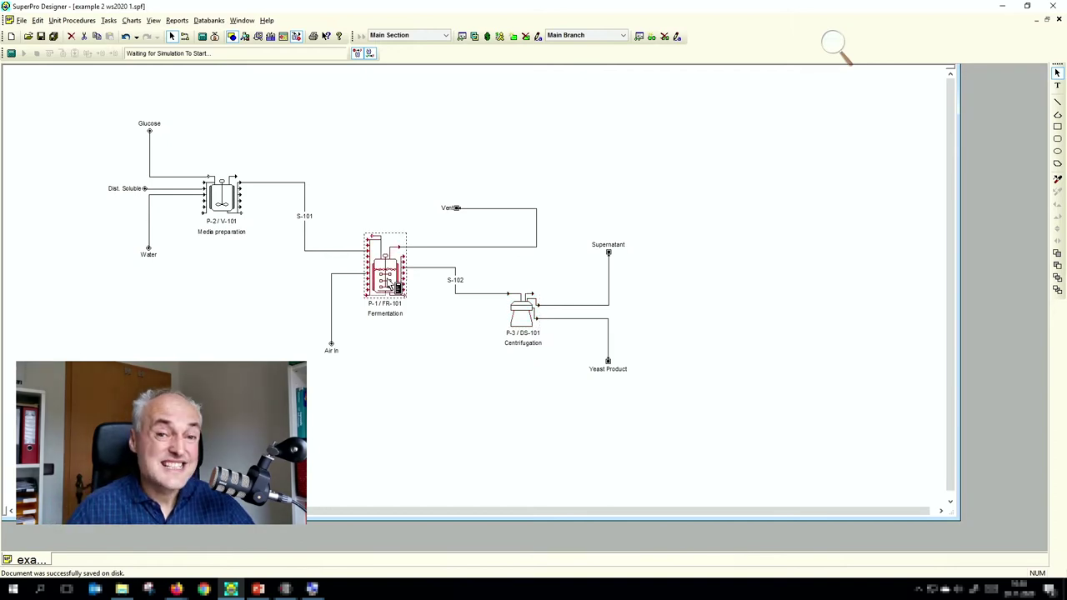
{"action": "right_click", "coordinate": [391, 284]}
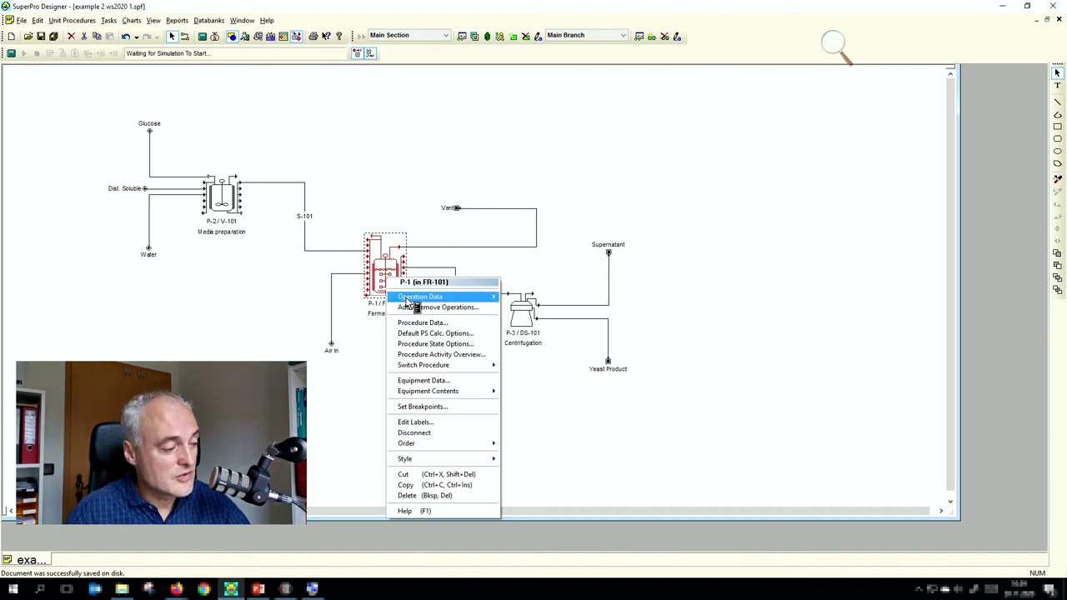
{"action": "mouse_move", "coordinate": [408, 297]}
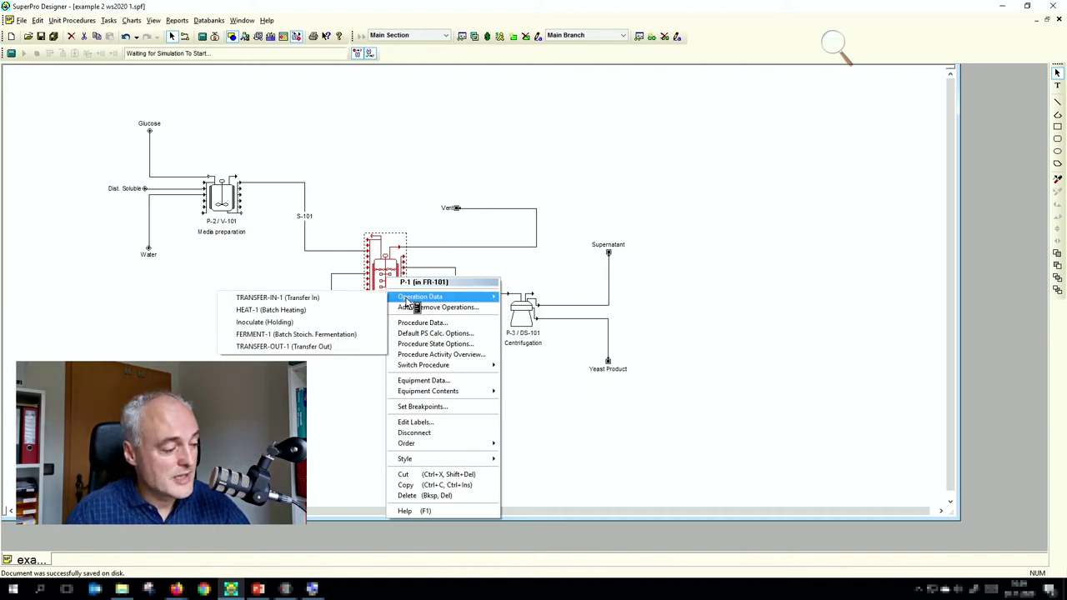
{"action": "left_click", "coordinate": [338, 347]}
{"action": "left_click_drag", "start_coordinate": [346, 173], "coordinate": [601, 106]}
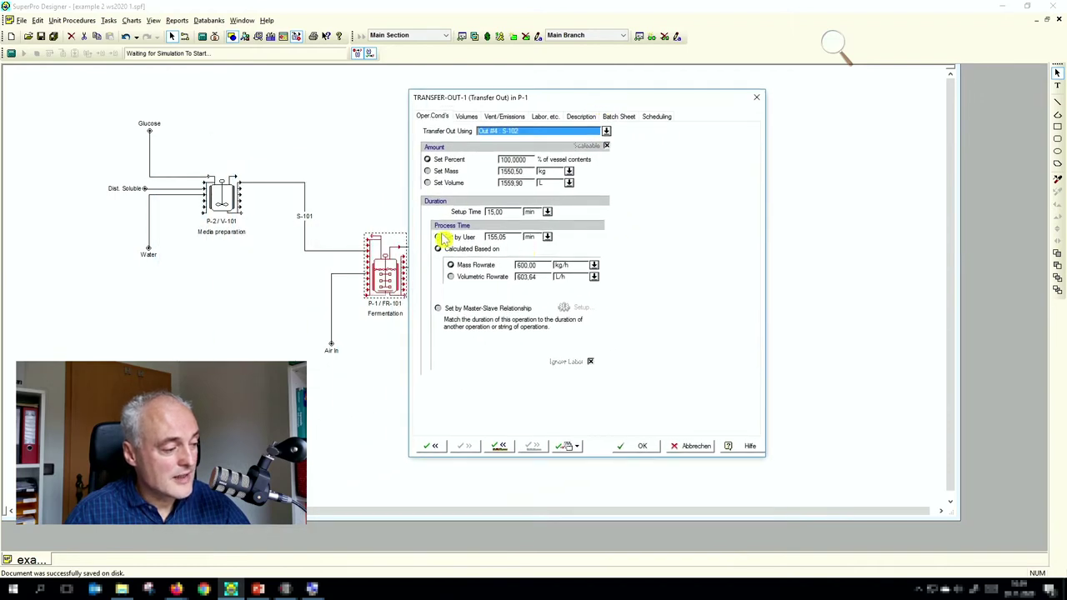
{"action": "left_click", "coordinate": [439, 309]}
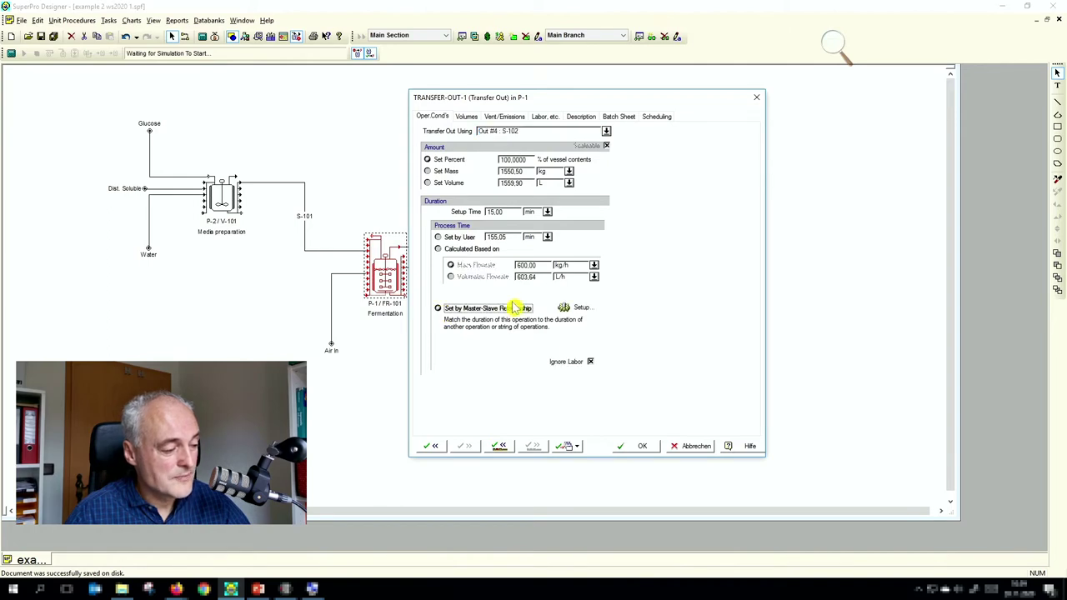
Match the transfer-out duration to the single master operation CENTRIFUGE-1 in procedure P-3 (in DS-101).
{"action": "left_click", "coordinate": [577, 308]}
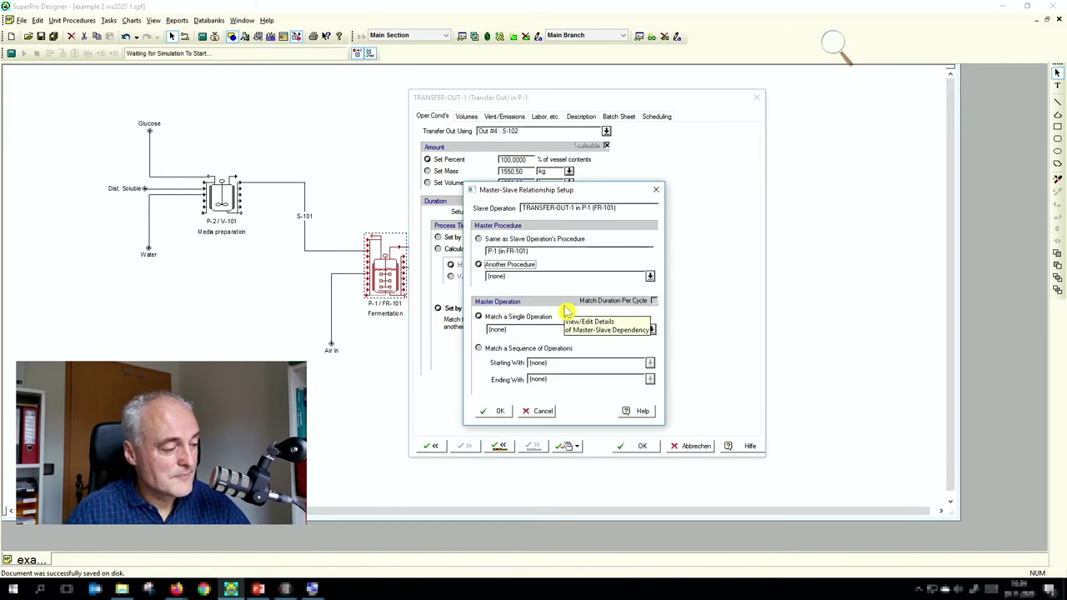
{"action": "left_click_drag", "start_coordinate": [576, 200], "coordinate": [593, 179]}
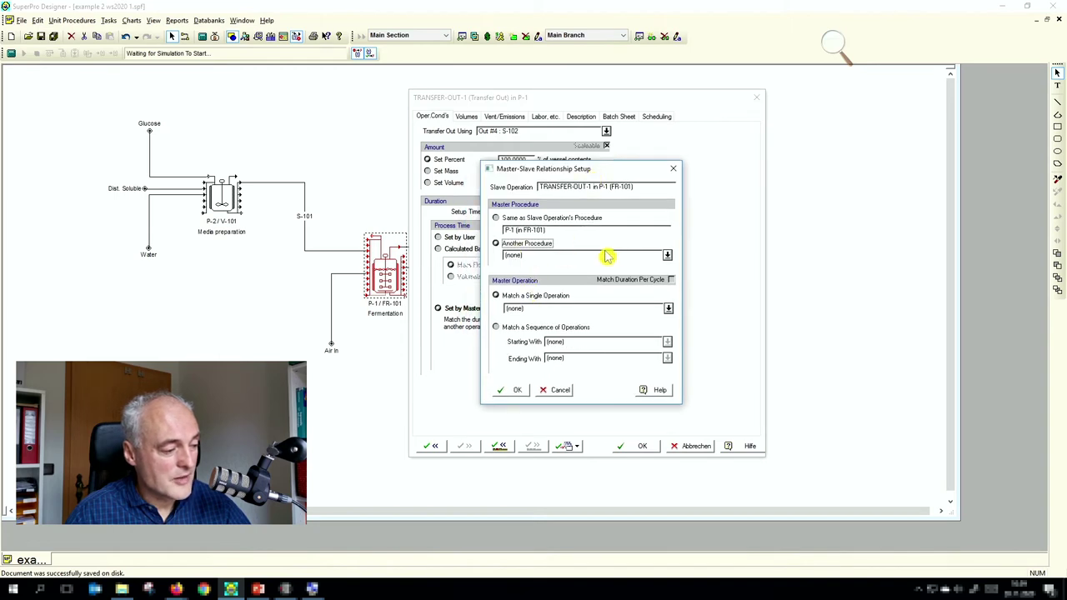
{"action": "left_click", "coordinate": [667, 255]}
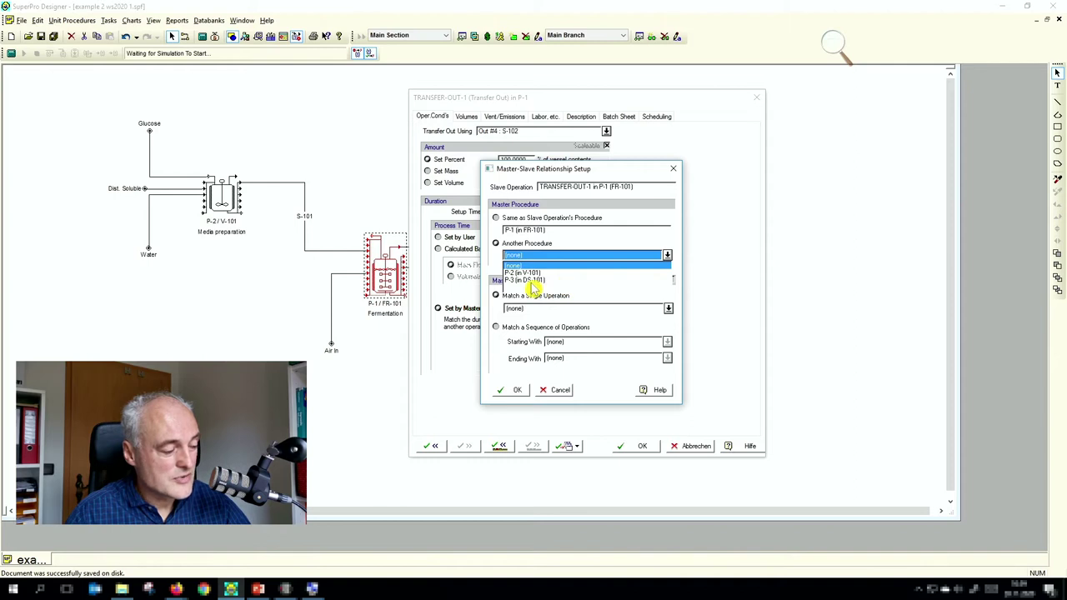
{"action": "left_click", "coordinate": [531, 281]}
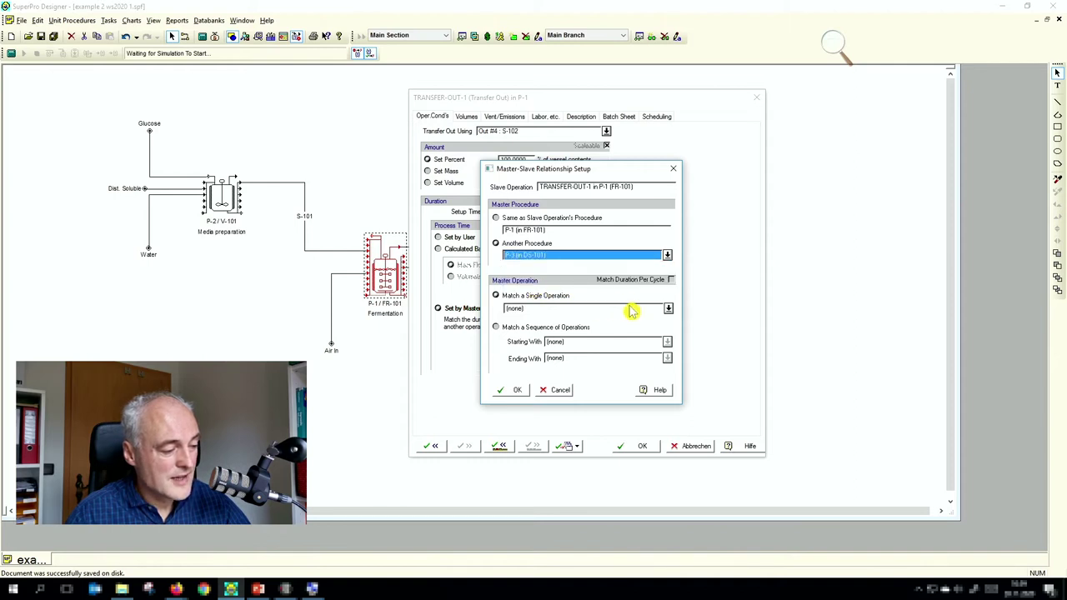
{"action": "left_click", "coordinate": [667, 309]}
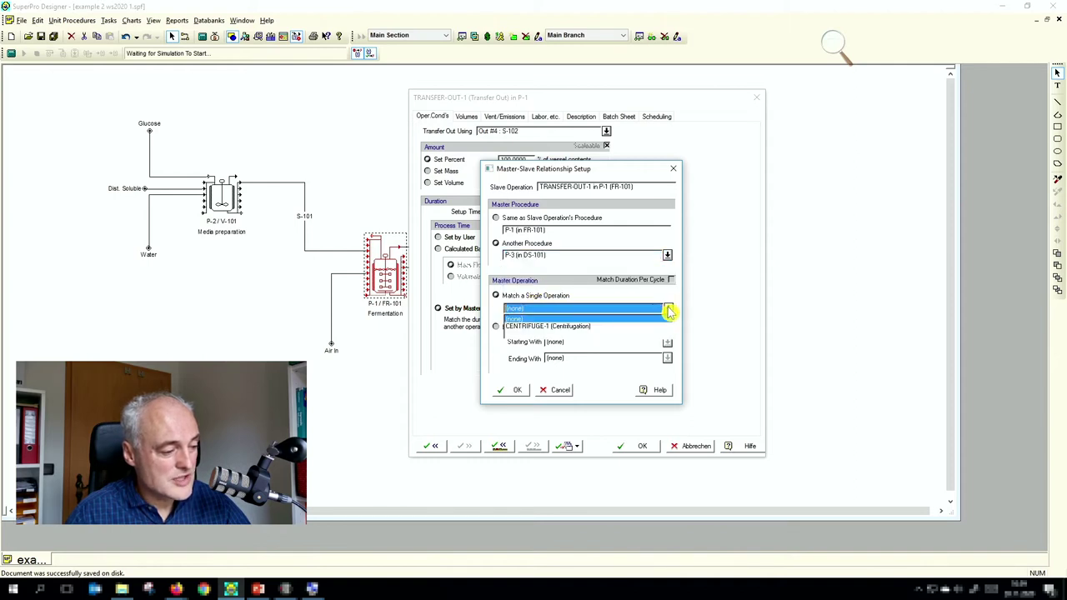
{"action": "left_click", "coordinate": [609, 327]}
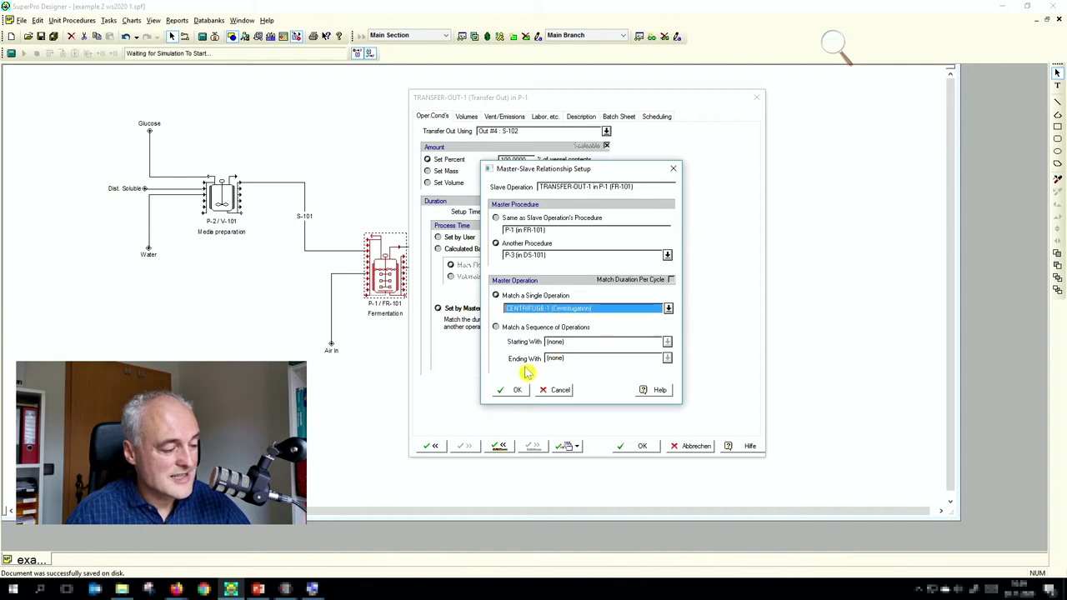
{"action": "left_click", "coordinate": [516, 390]}
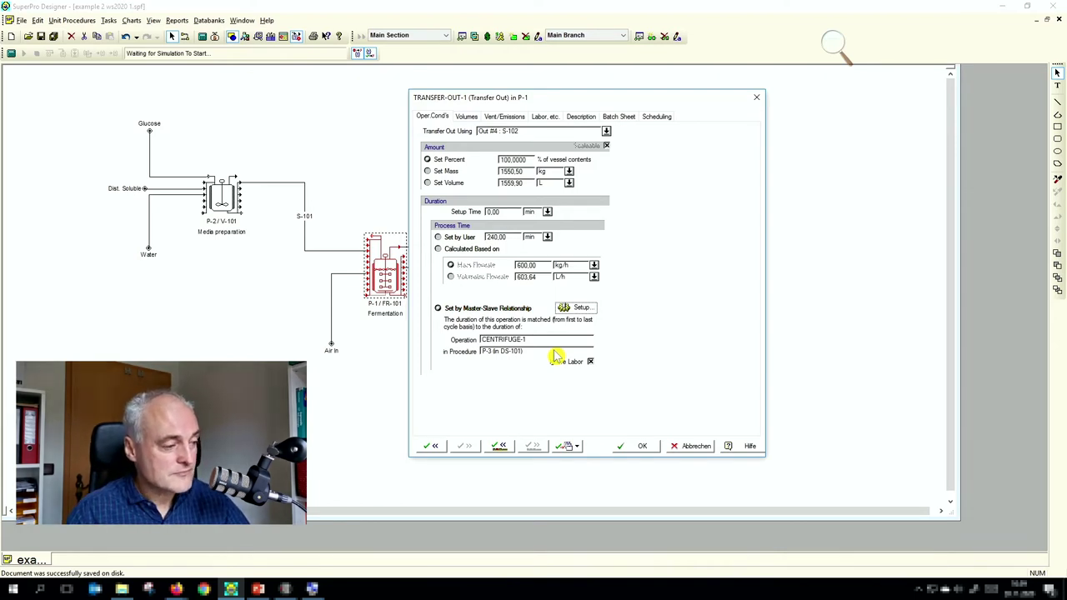
{"action": "left_click", "coordinate": [638, 446]}
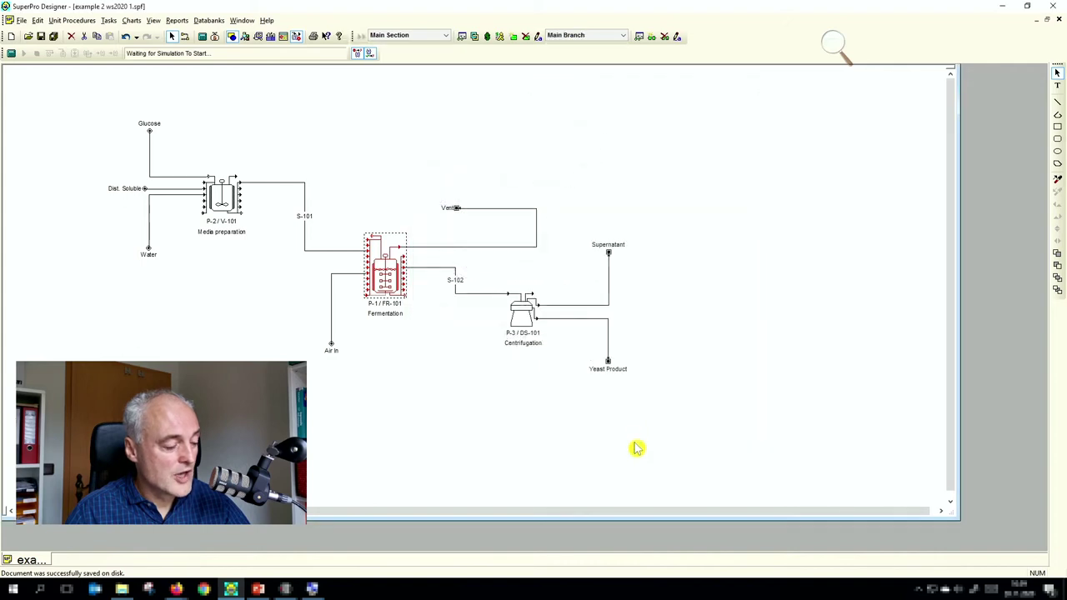
Solve the mass and energy balances again and compare the transfer-out and centrifugation timing in the single-batch operations Gantt chart.
{"action": "left_click", "coordinate": [203, 36]}
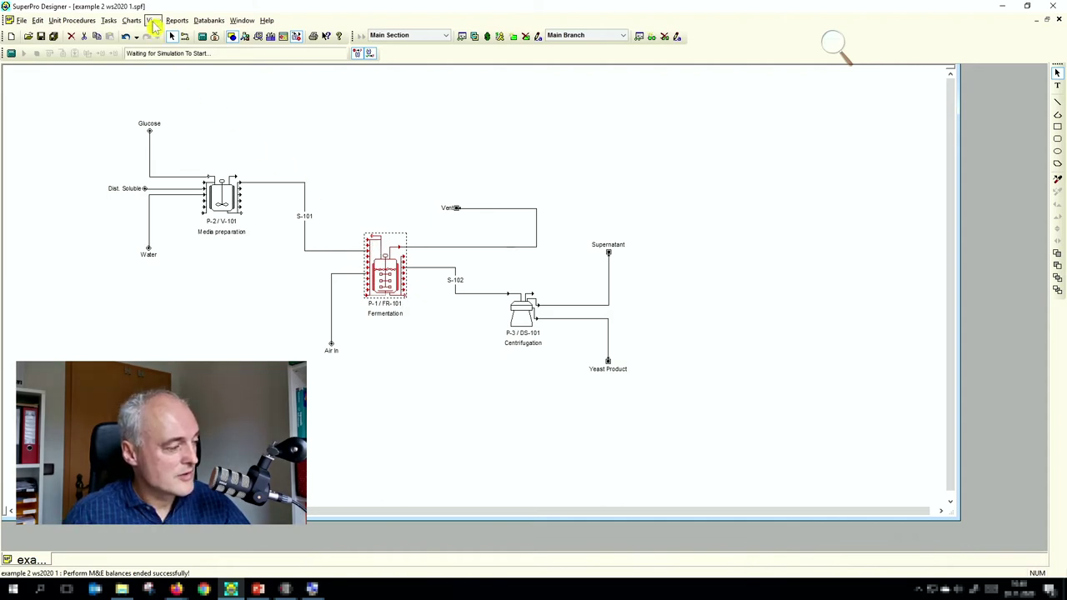
{"action": "left_click", "coordinate": [133, 21]}
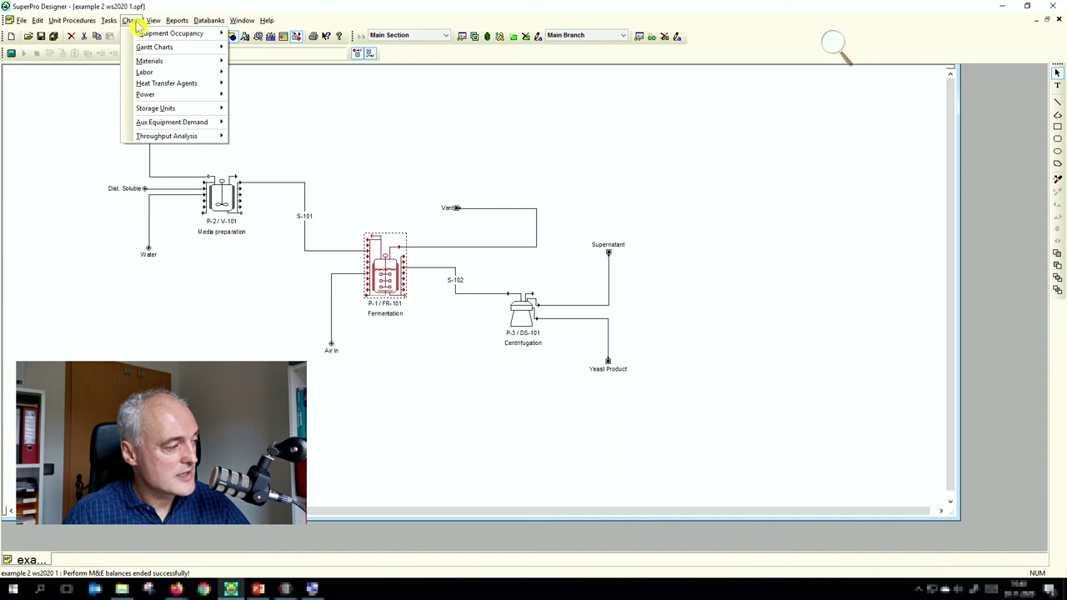
{"action": "mouse_move", "coordinate": [162, 48]}
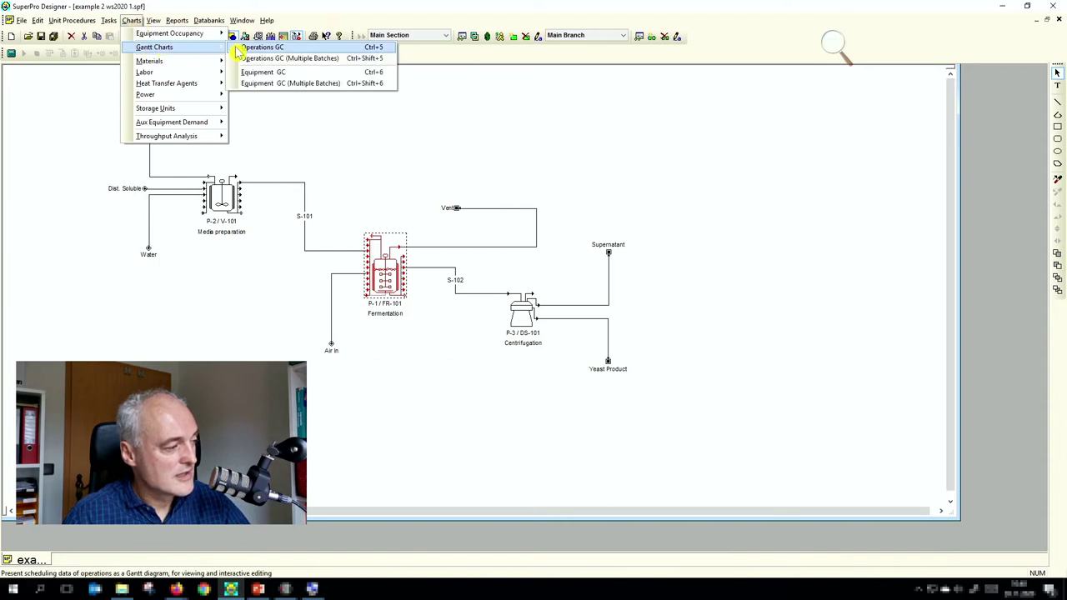
{"action": "left_click", "coordinate": [250, 47]}
{"action": "left_click_drag", "start_coordinate": [509, 144], "coordinate": [456, 127]}
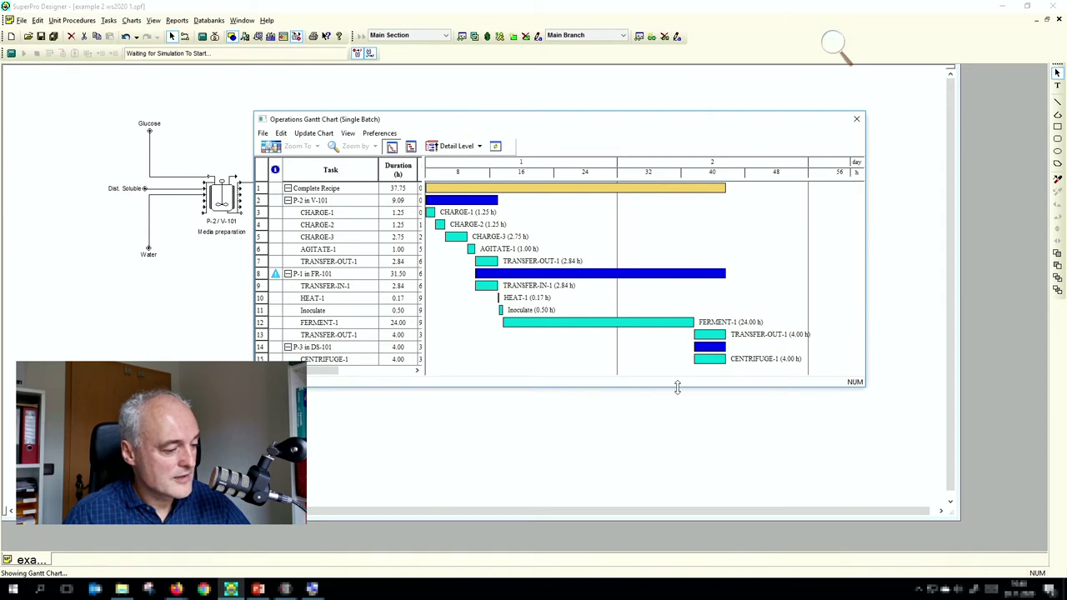
{"action": "left_click_drag", "start_coordinate": [676, 387], "coordinate": [677, 407]}
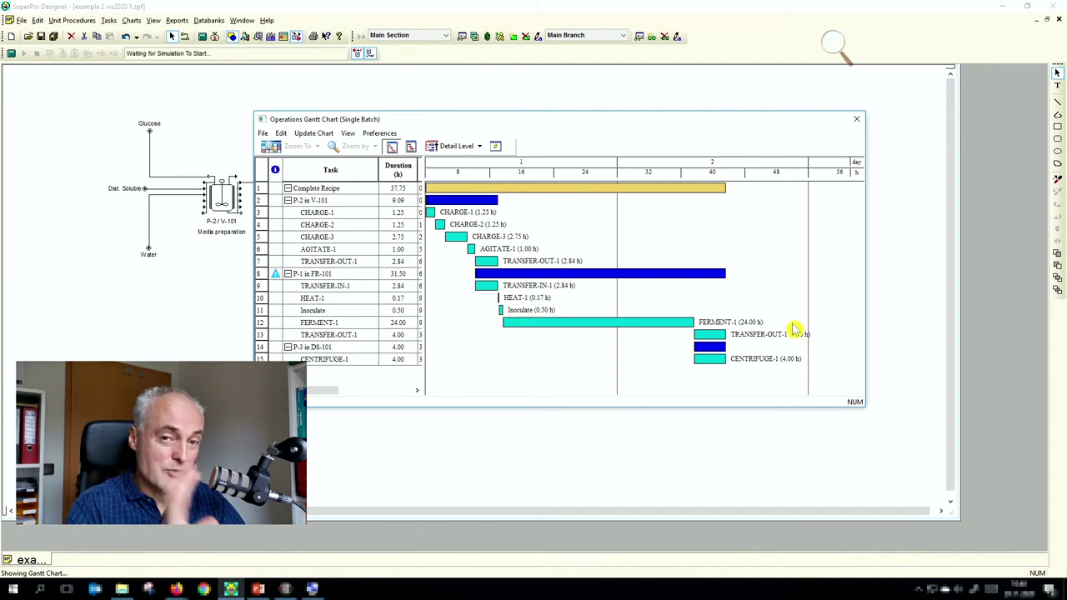
{"action": "left_click", "coordinate": [856, 119]}
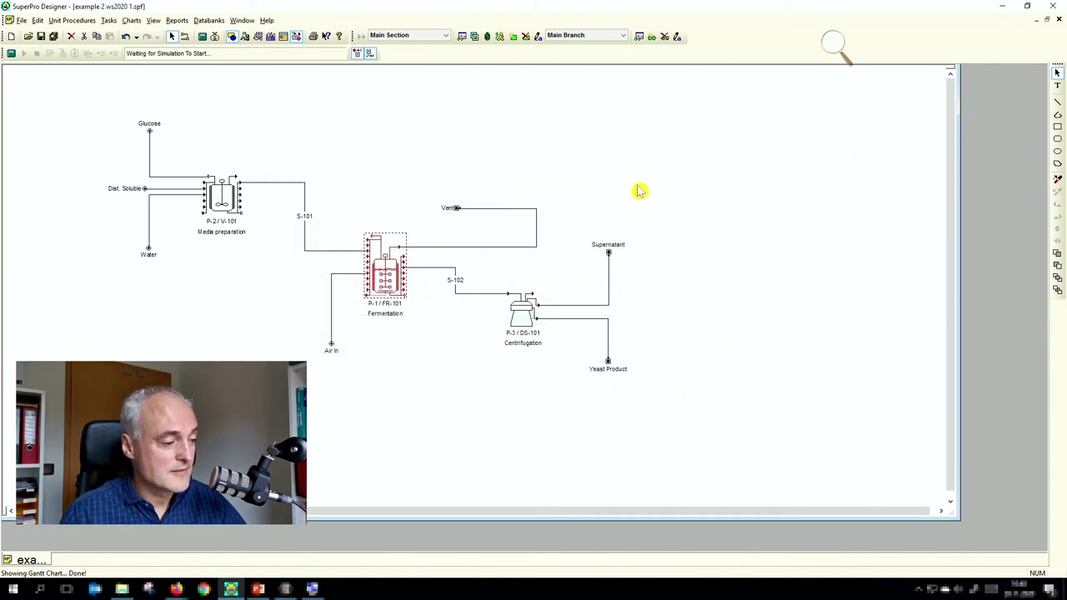
Check the component flow rates and composition of the Yeast Product and Supernatant streams leaving the centrifuge.
{"action": "double_click", "coordinate": [581, 325]}
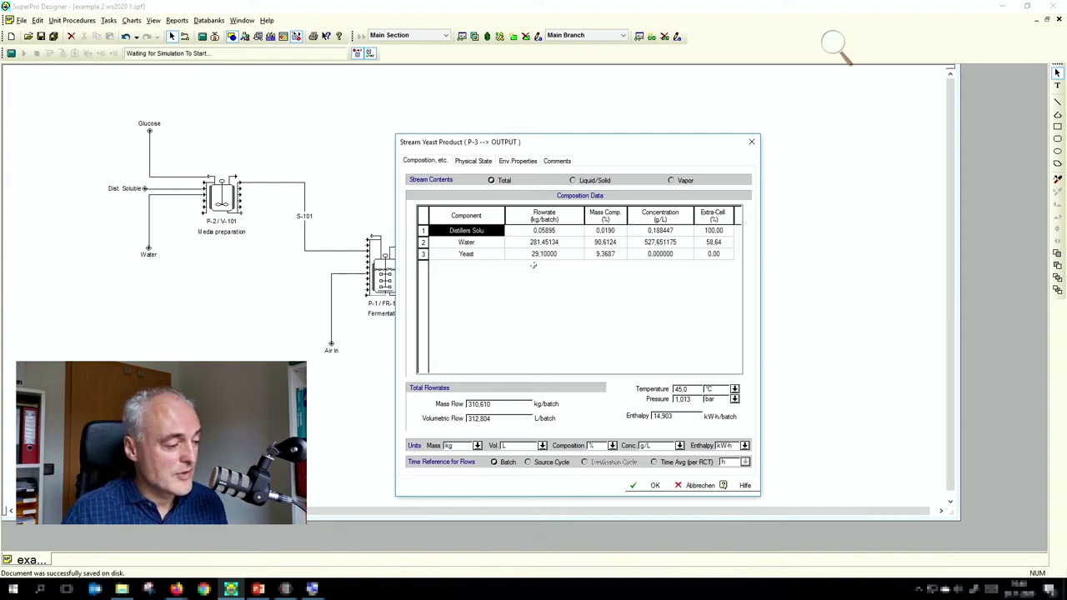
{"action": "left_click", "coordinate": [750, 142]}
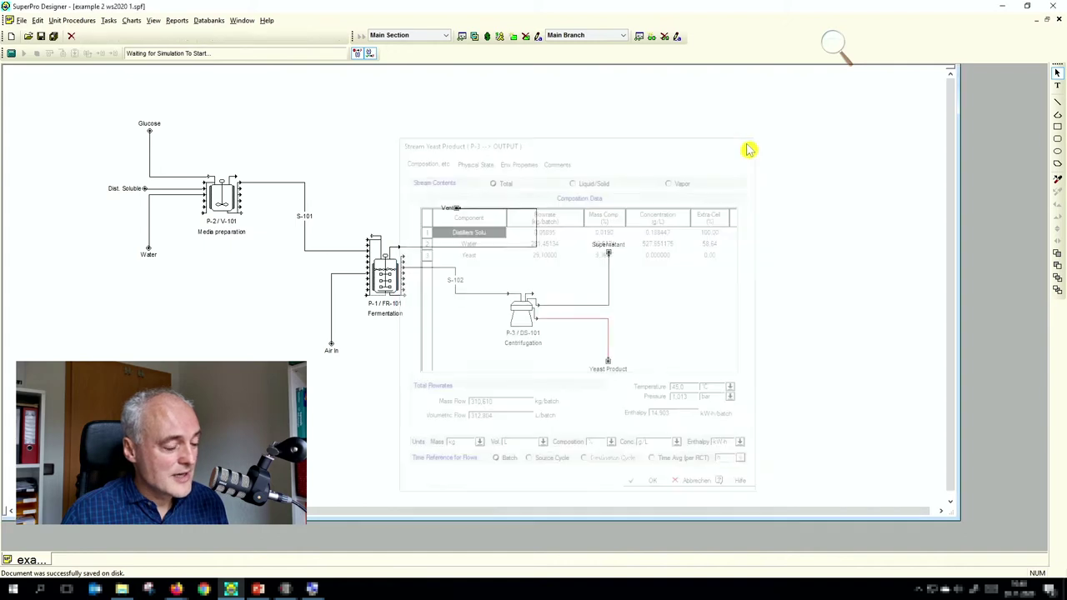
{"action": "left_click", "coordinate": [578, 307]}
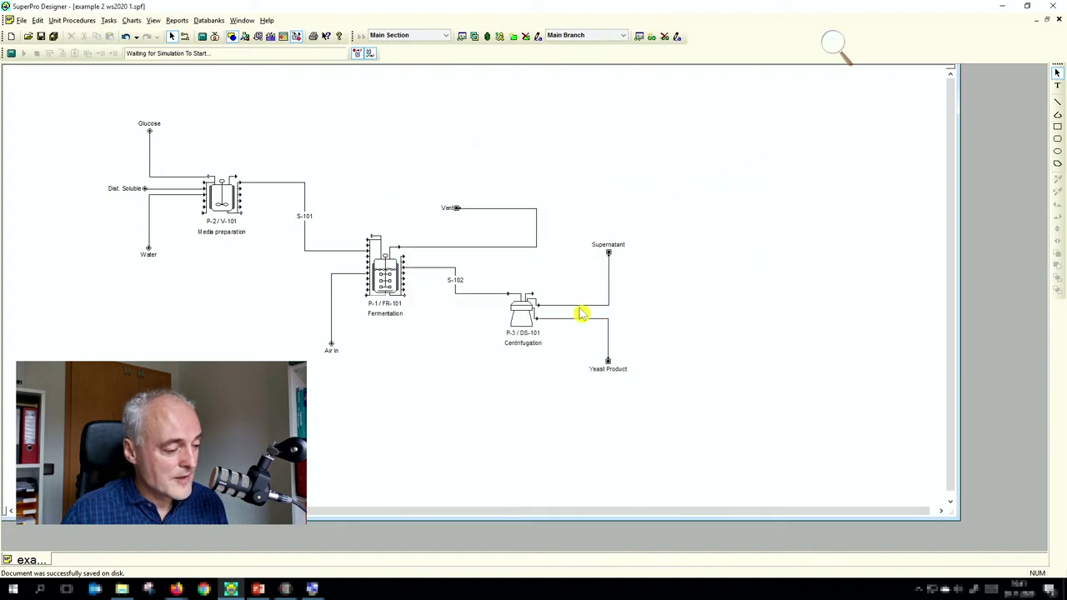
{"action": "double_click", "coordinate": [581, 313]}
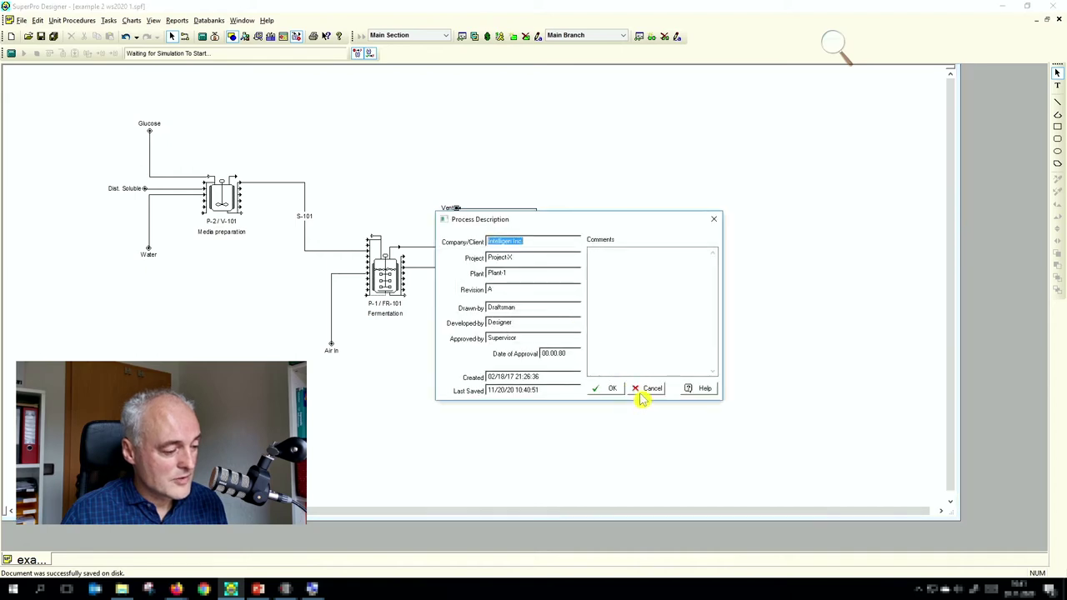
{"action": "left_click", "coordinate": [641, 387]}
{"action": "double_click", "coordinate": [589, 306]}
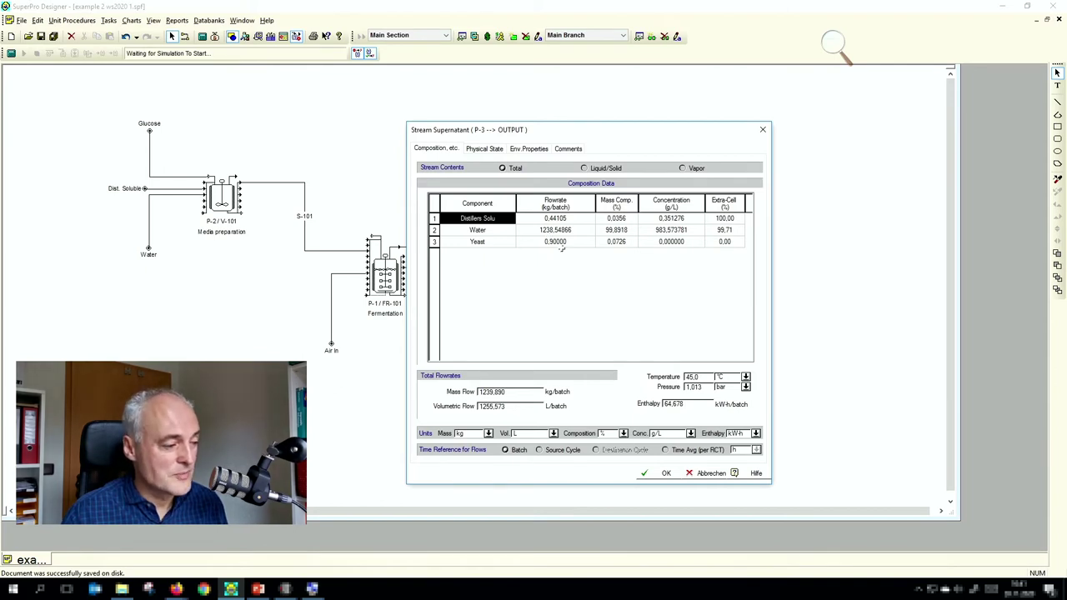
{"action": "left_click", "coordinate": [761, 130]}
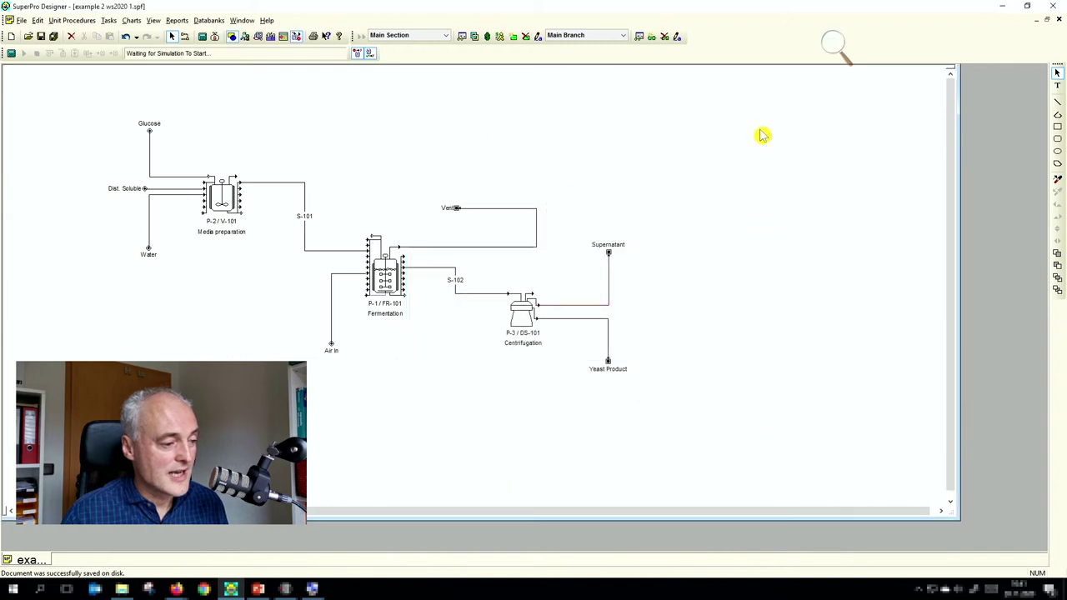
{"action": "double_click", "coordinate": [575, 320]}
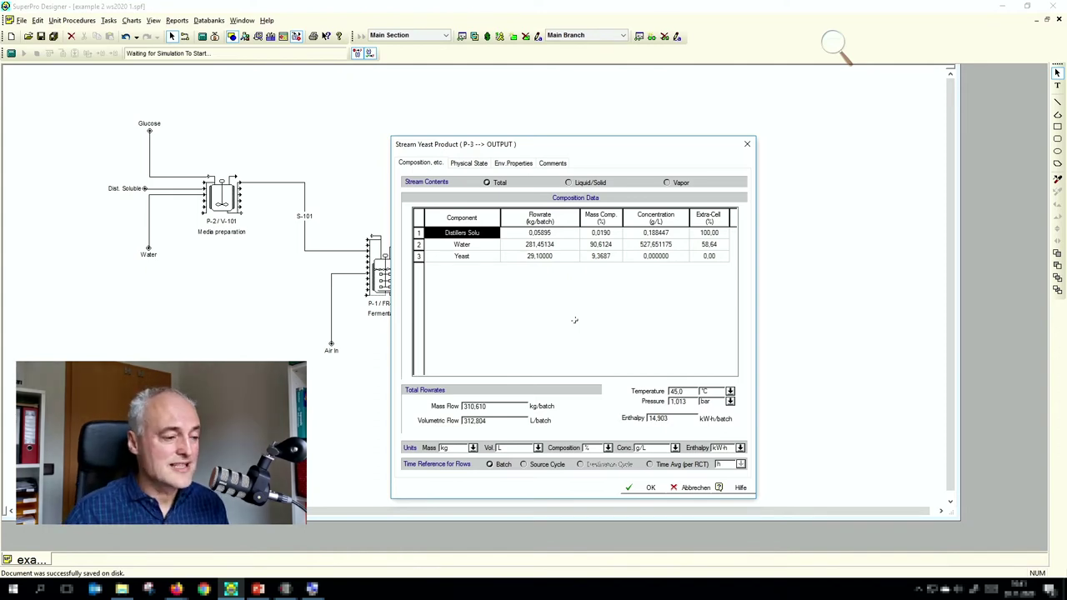
{"action": "left_click", "coordinate": [747, 144]}
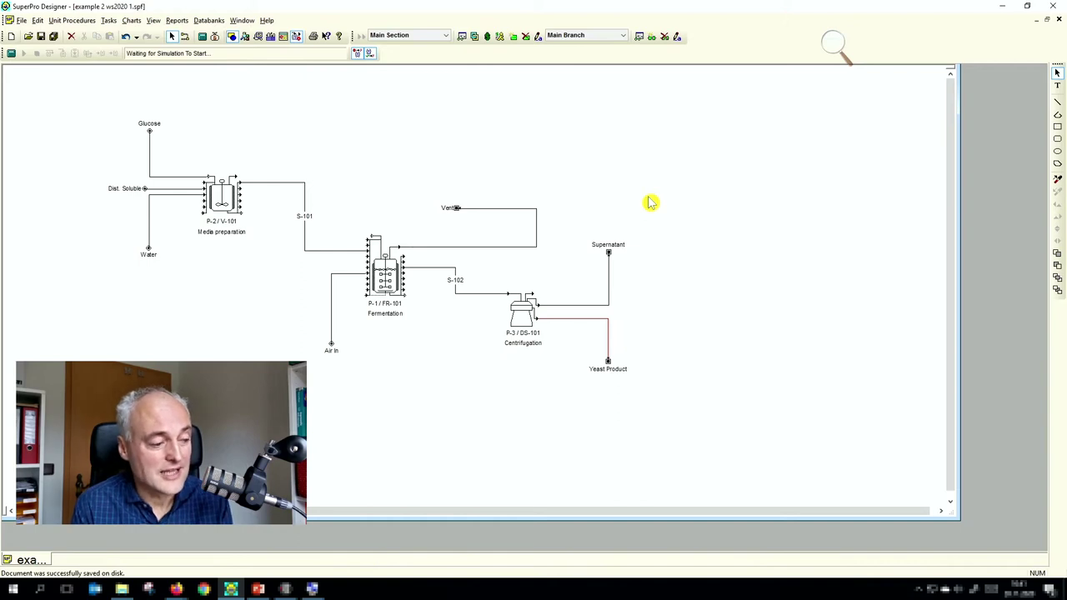
{"action": "key", "text": "Tab"}
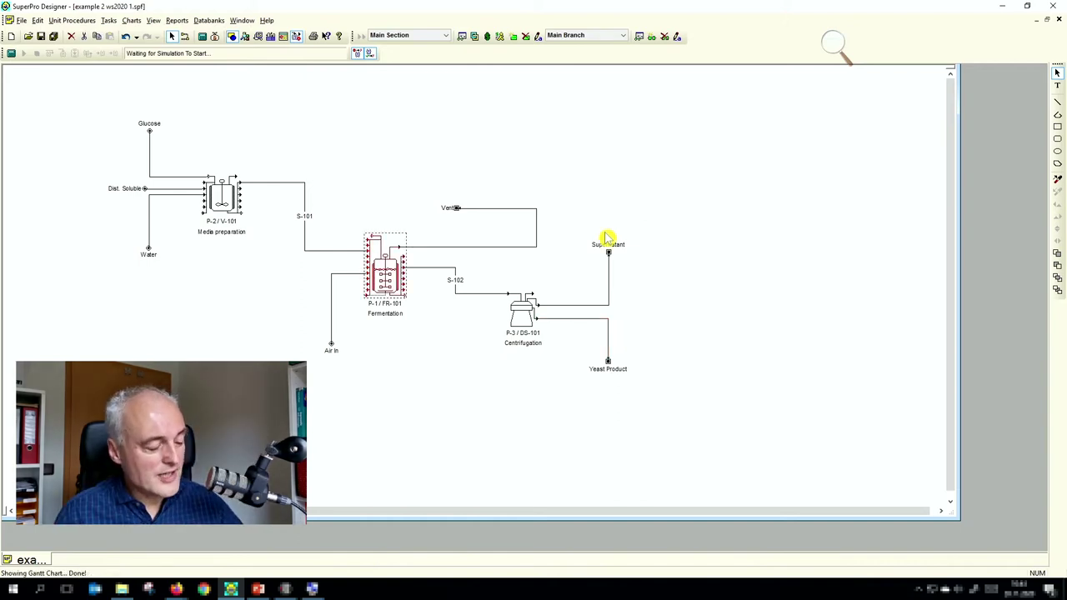
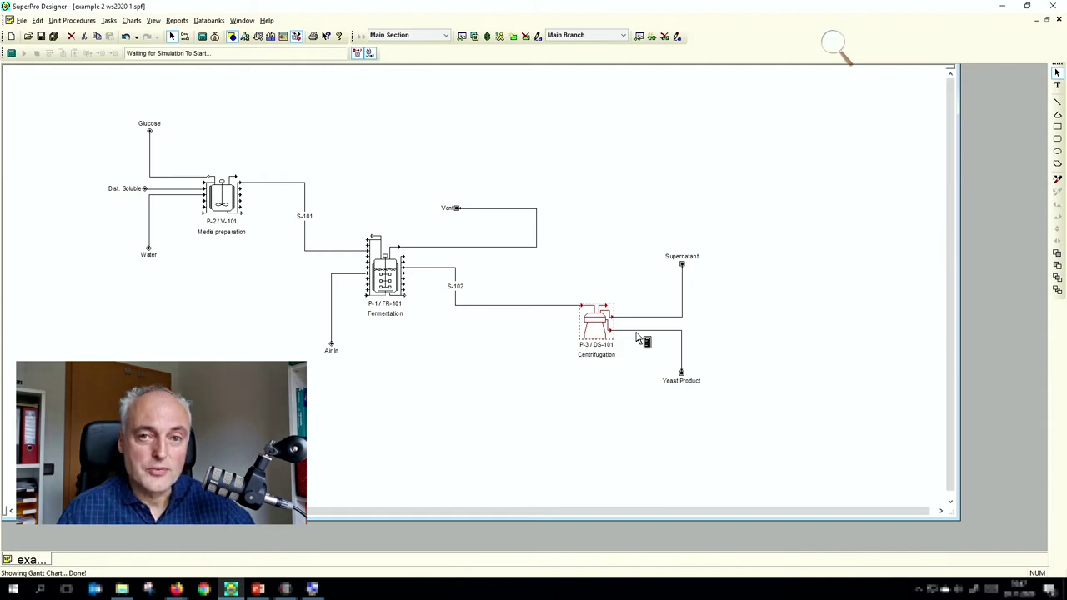
Delete stream S-102 between the fermenter and the centrifuge and the centrifuge's Yeast Product stream, saving the file in between.
{"action": "left_click", "coordinate": [539, 309]}
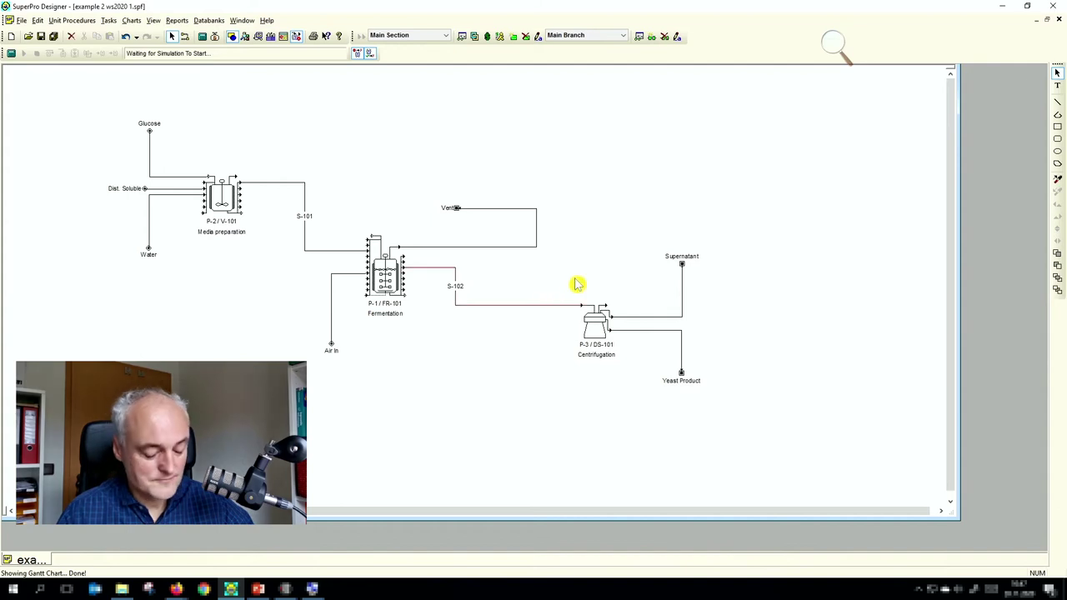
{"action": "key", "text": "Delete"}
{"action": "key", "text": "ctrl+s"}
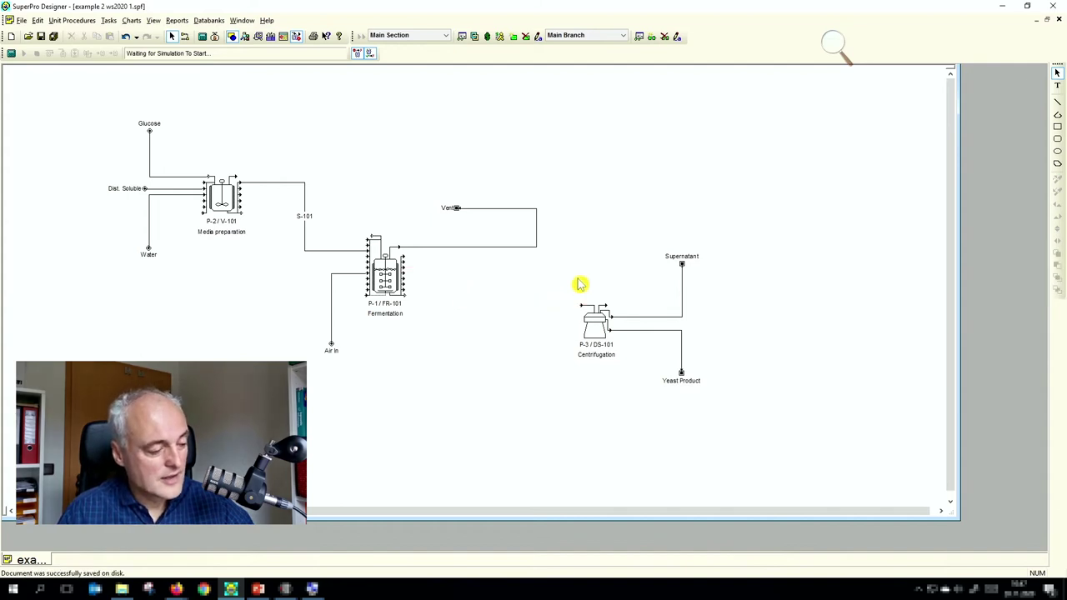
{"action": "left_click", "coordinate": [657, 332]}
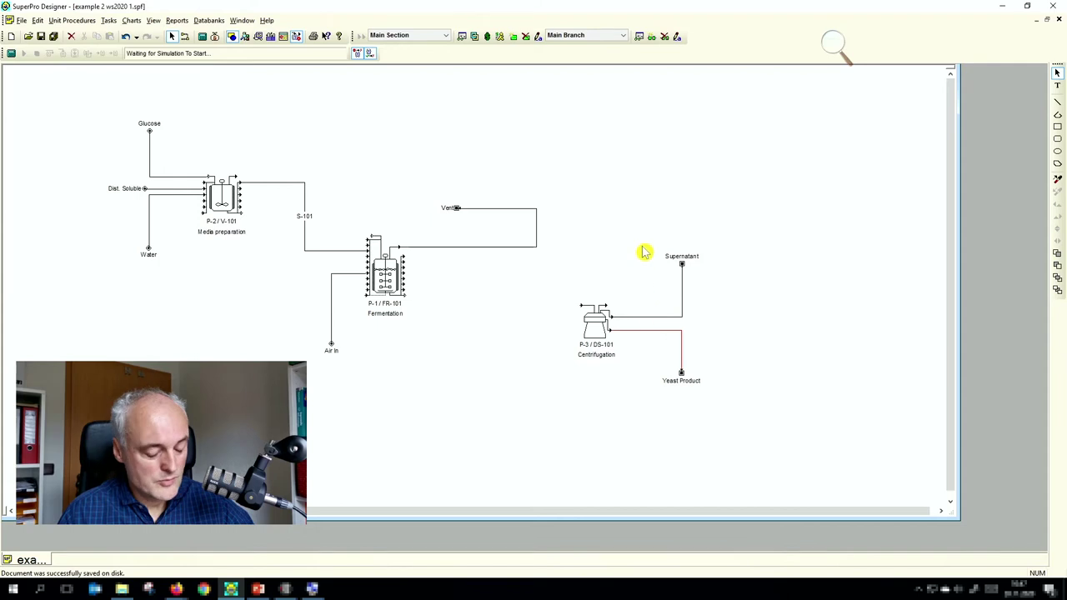
{"action": "key", "text": "Delete"}
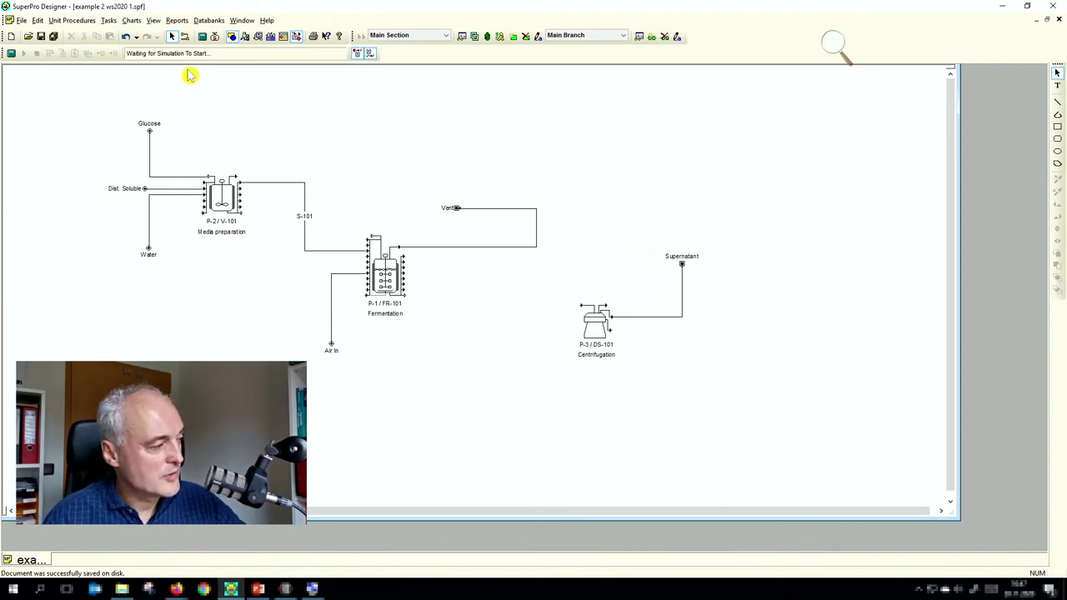
Add a bulk blending/storage tank procedure to the flowsheet between the fermenter P-1 and the centrifuge P-3.
{"action": "left_click", "coordinate": [72, 20]}
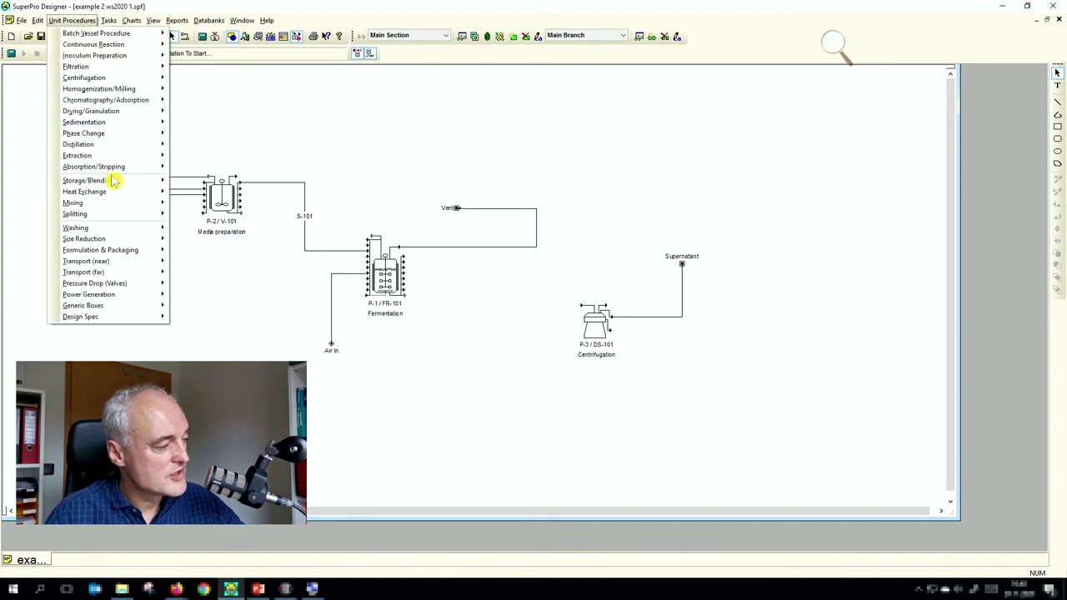
{"action": "mouse_move", "coordinate": [116, 183]}
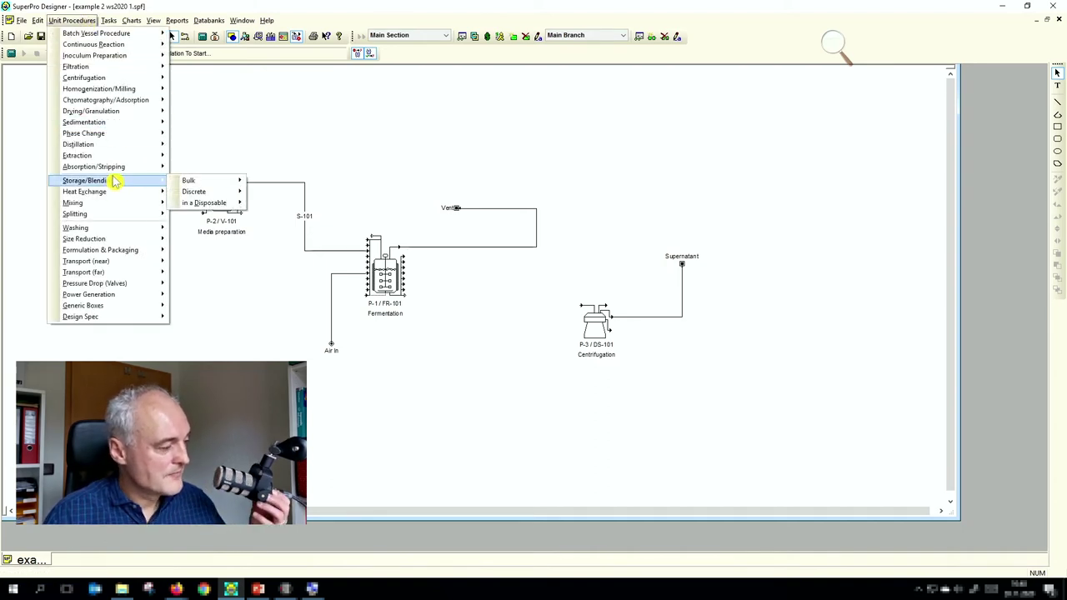
{"action": "mouse_move", "coordinate": [187, 181]}
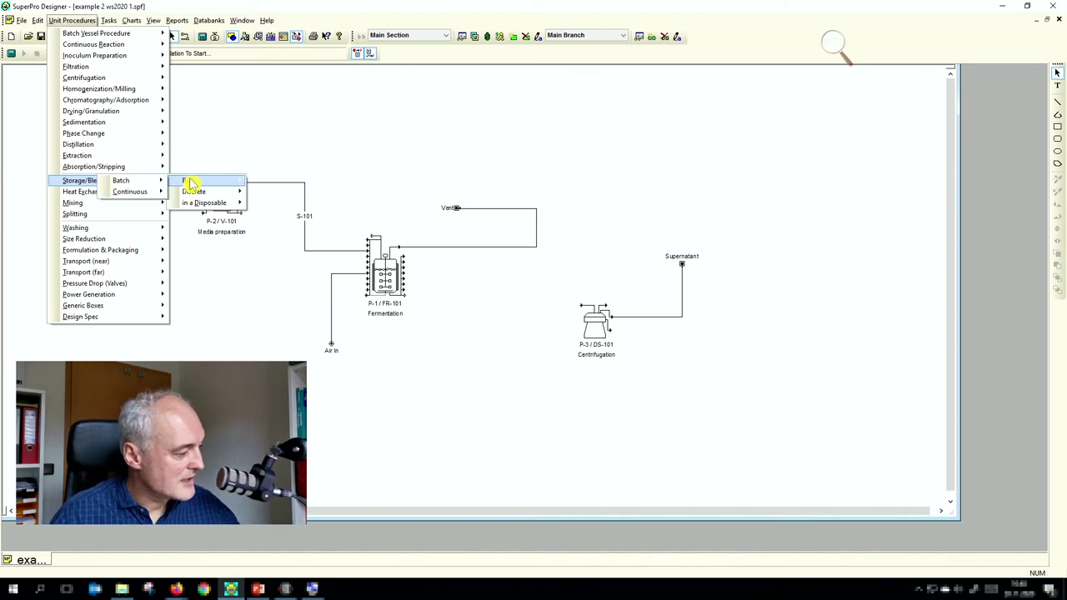
{"action": "left_click", "coordinate": [200, 182]}
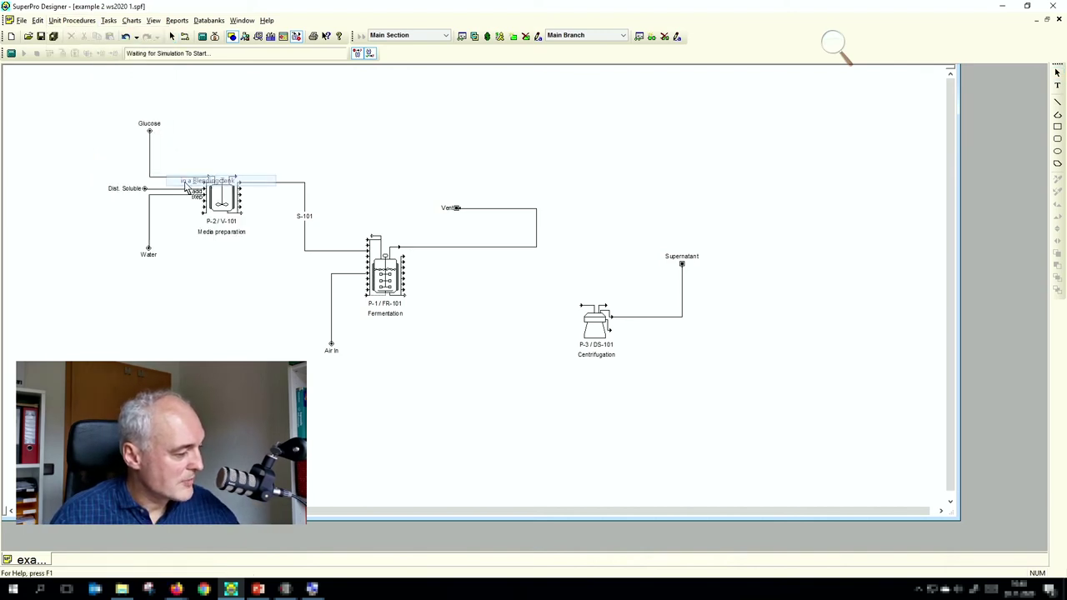
{"action": "left_click", "coordinate": [476, 305]}
{"action": "left_click_drag", "start_coordinate": [476, 305], "coordinate": [480, 317]}
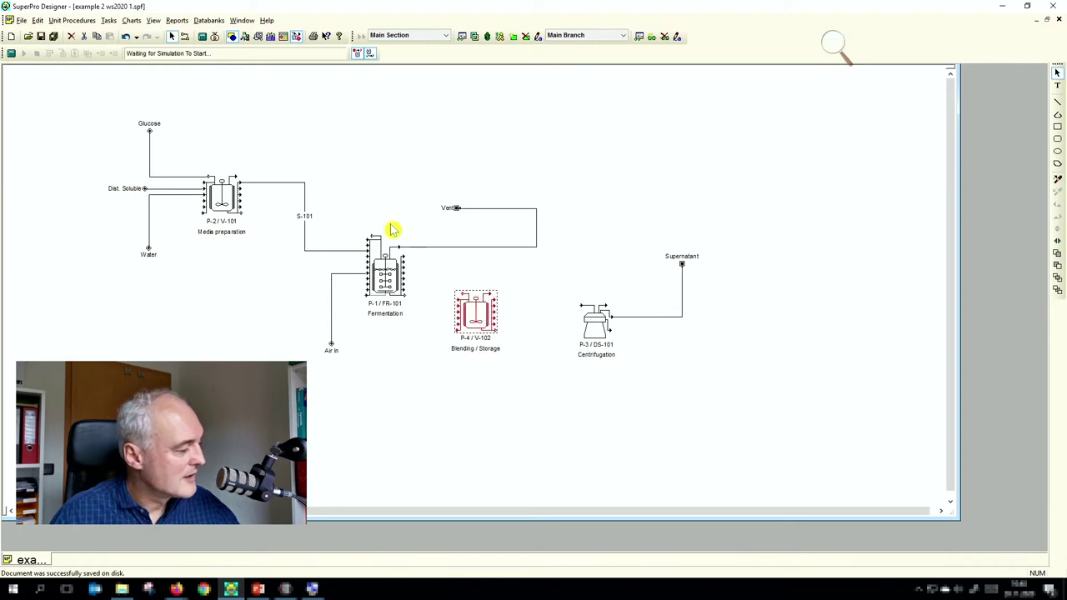
Place a second bulk blending/storage tank procedure downstream of the centrifuge, below the Supernatant stream.
{"action": "left_click", "coordinate": [63, 20]}
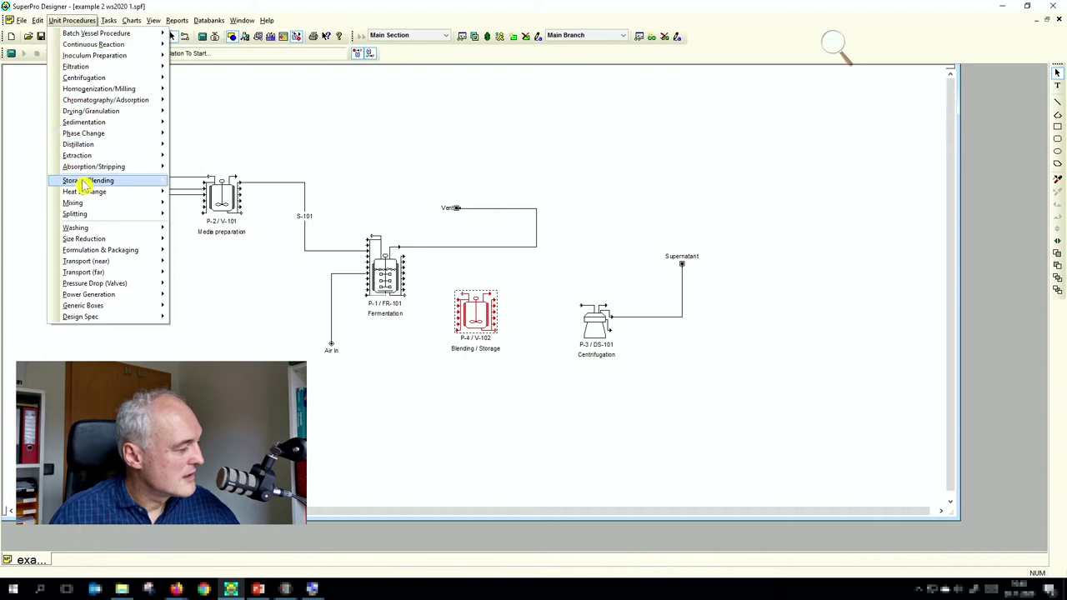
{"action": "mouse_move", "coordinate": [83, 185]}
{"action": "mouse_move", "coordinate": [174, 189]}
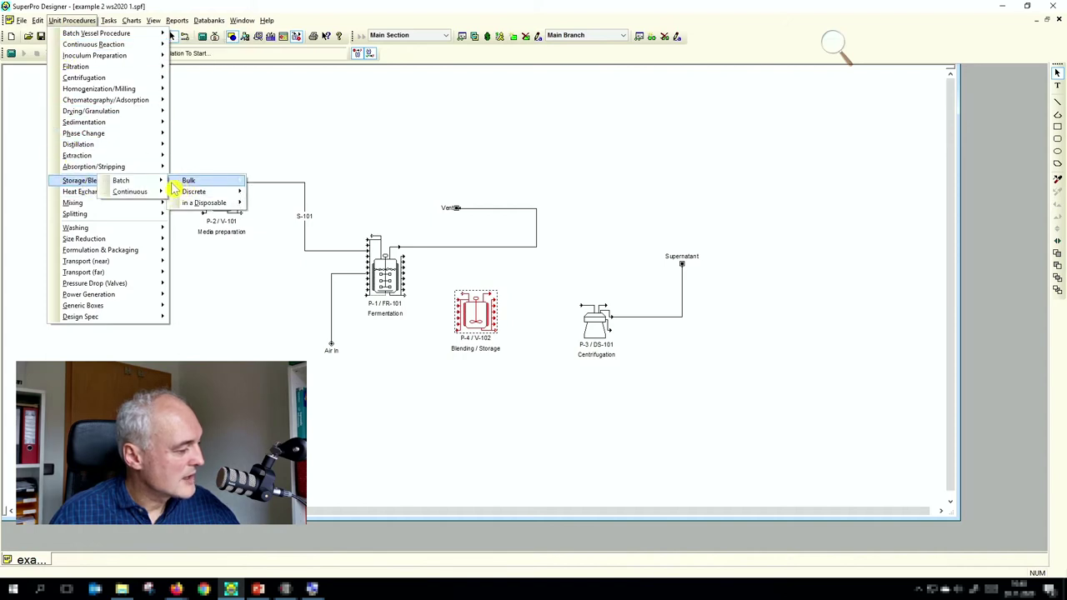
{"action": "left_click", "coordinate": [193, 181]}
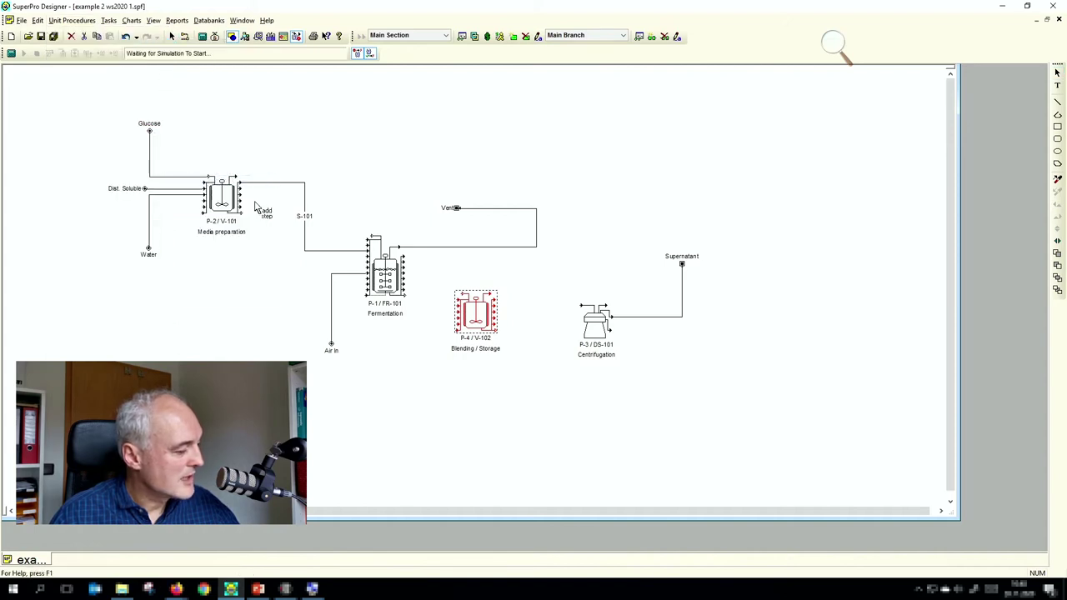
{"action": "left_click", "coordinate": [665, 359]}
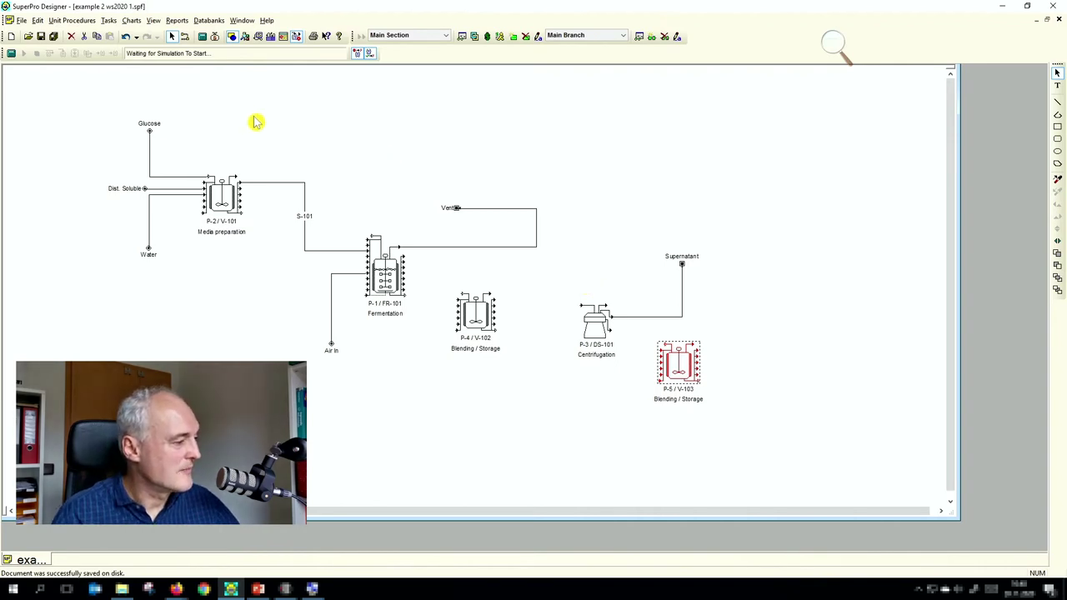
Draw streams linking the fermenter to the first storage tank, that tank to the centrifuge, and the centrifuge's free outlet to the second tank.
{"action": "left_click", "coordinate": [185, 36]}
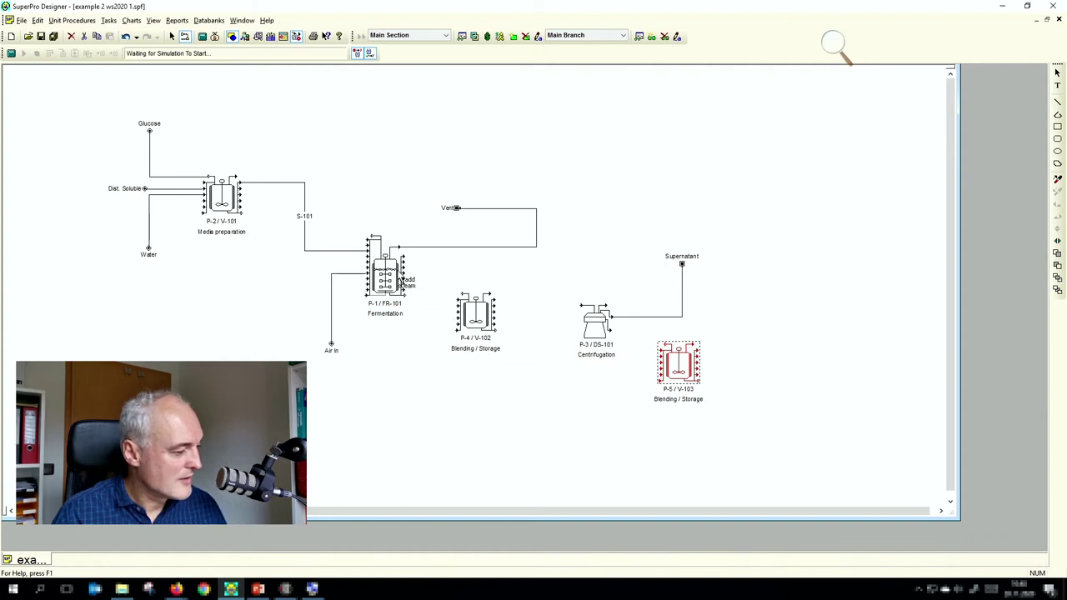
{"action": "left_click", "coordinate": [407, 276]}
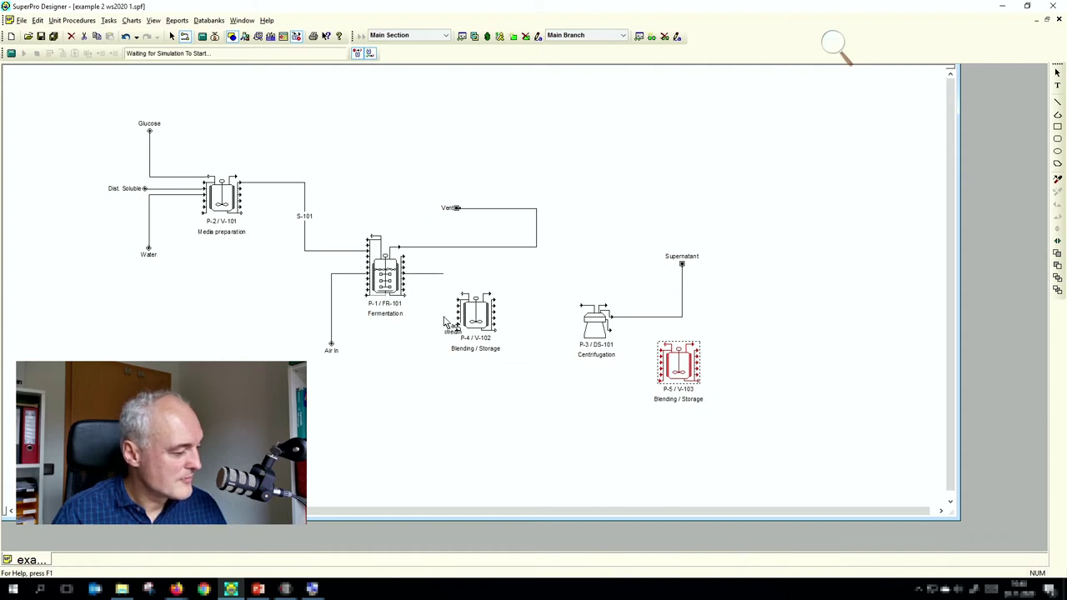
{"action": "left_click", "coordinate": [458, 315]}
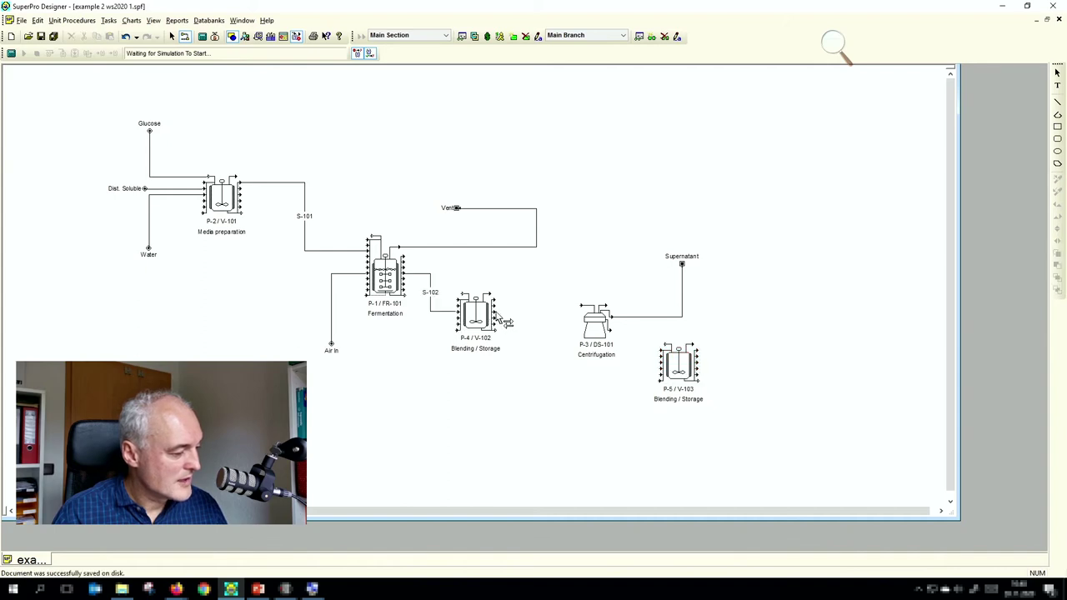
{"action": "left_click", "coordinate": [498, 312]}
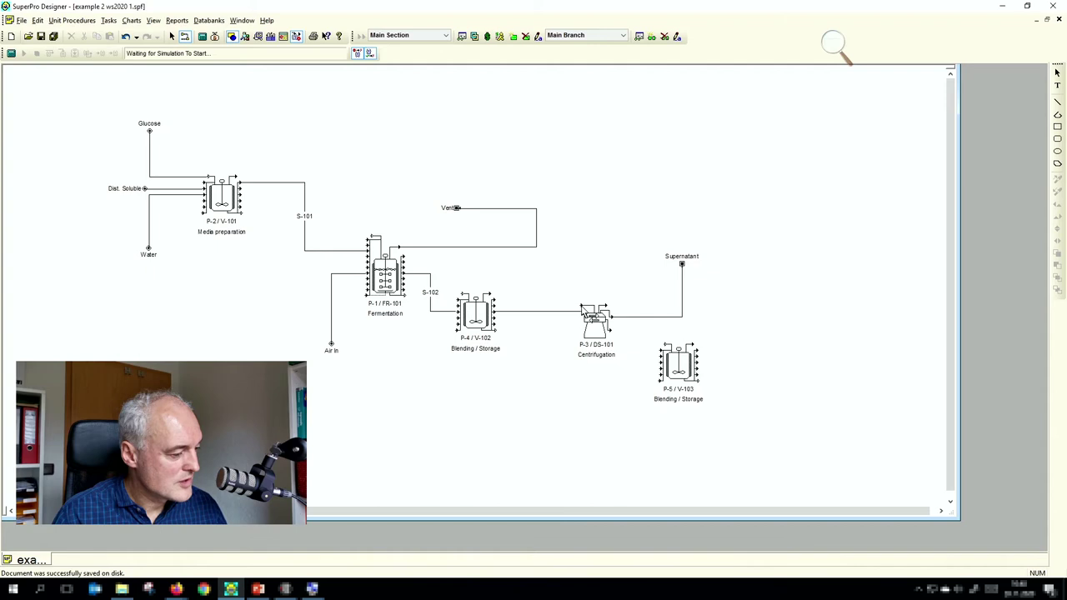
{"action": "left_click", "coordinate": [584, 311]}
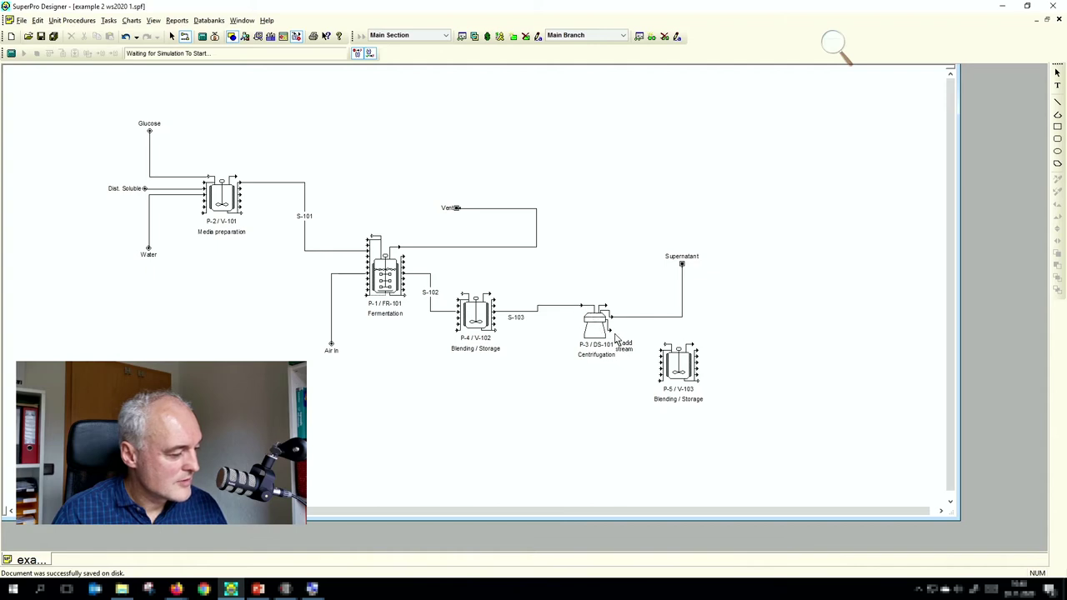
{"action": "left_click", "coordinate": [611, 332]}
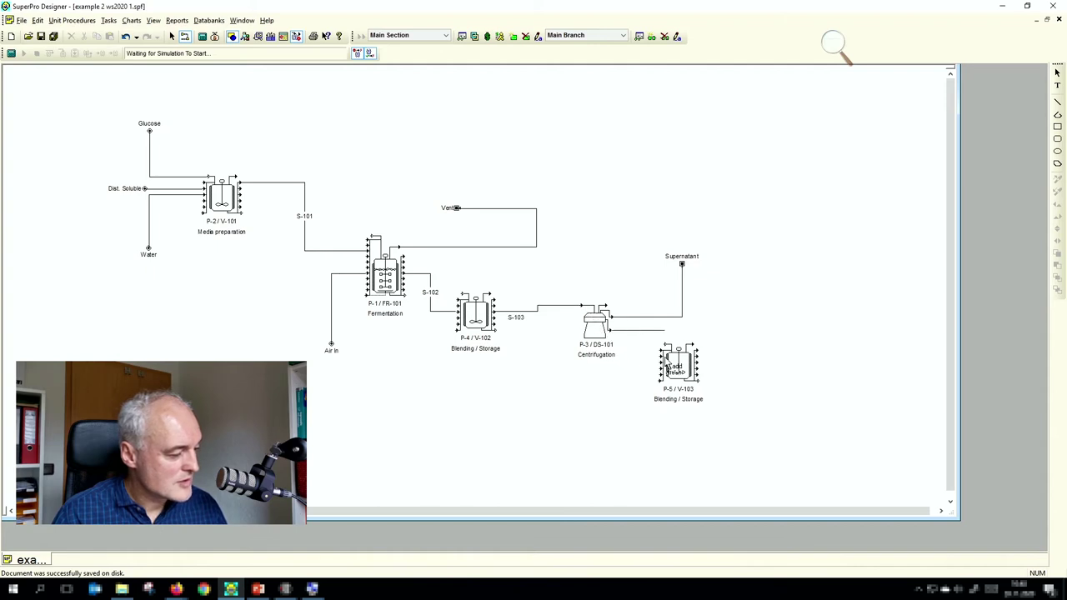
{"action": "left_click", "coordinate": [661, 372]}
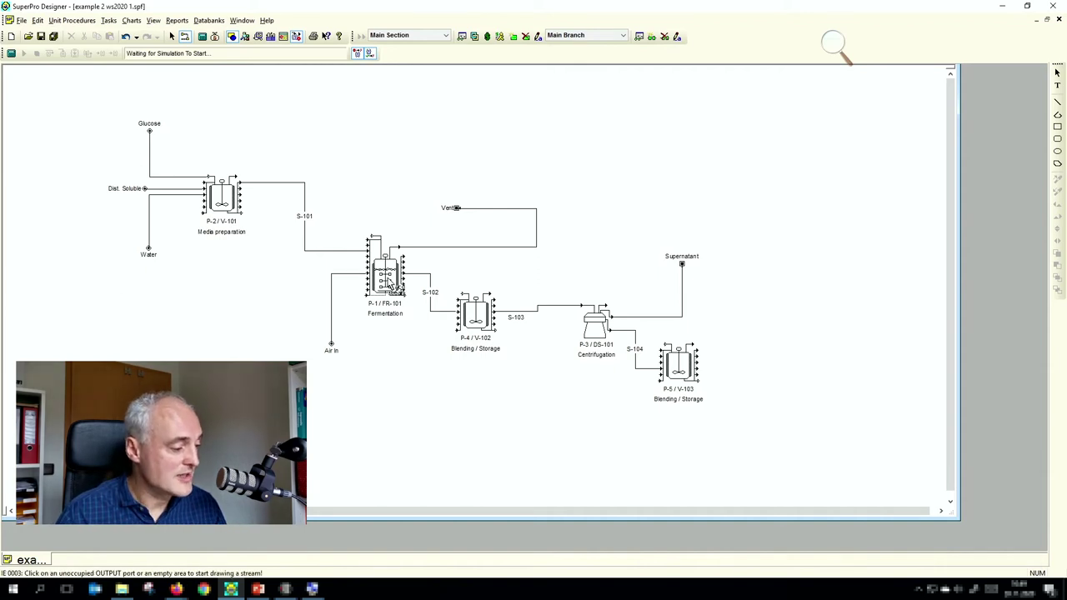
Set the fermenter's TRANSFER-OUT-1 operation in P-1 to transfer out using Out #5 : S-102.
{"action": "right_click", "coordinate": [385, 283]}
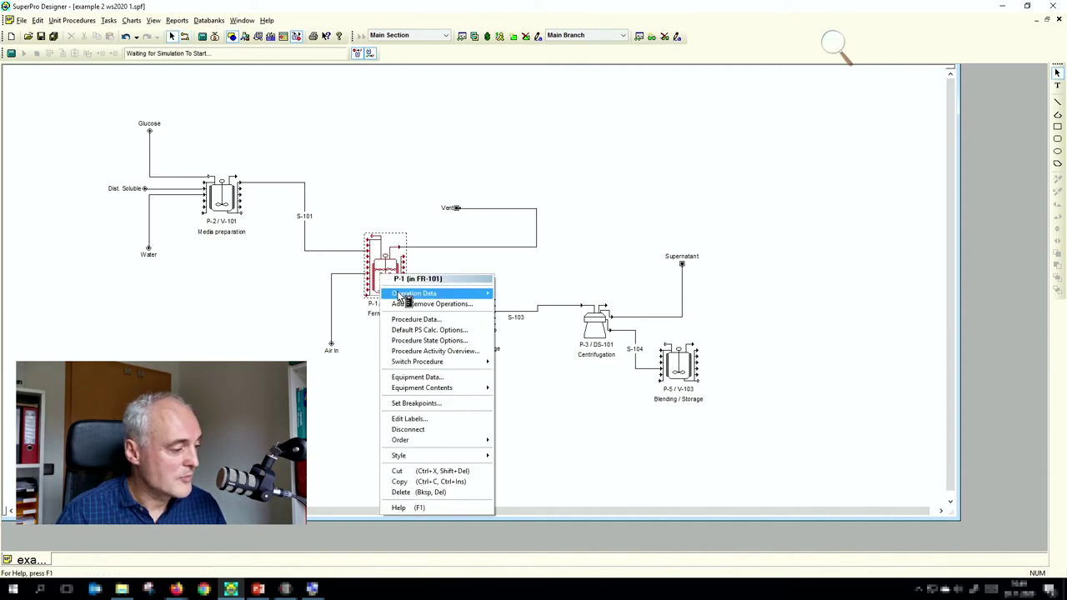
{"action": "mouse_move", "coordinate": [408, 294]}
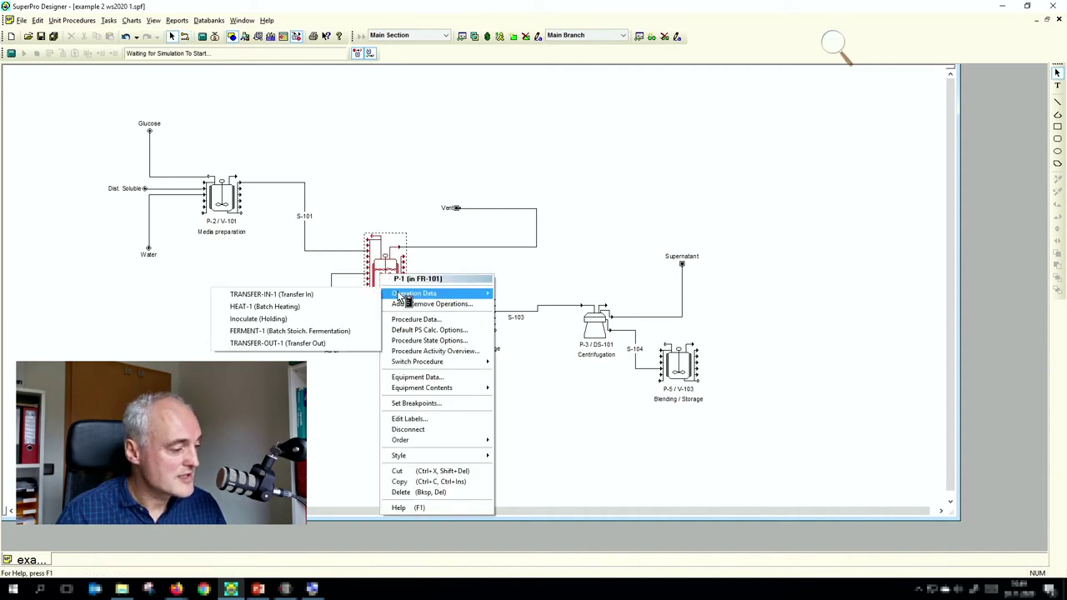
{"action": "left_click", "coordinate": [340, 344]}
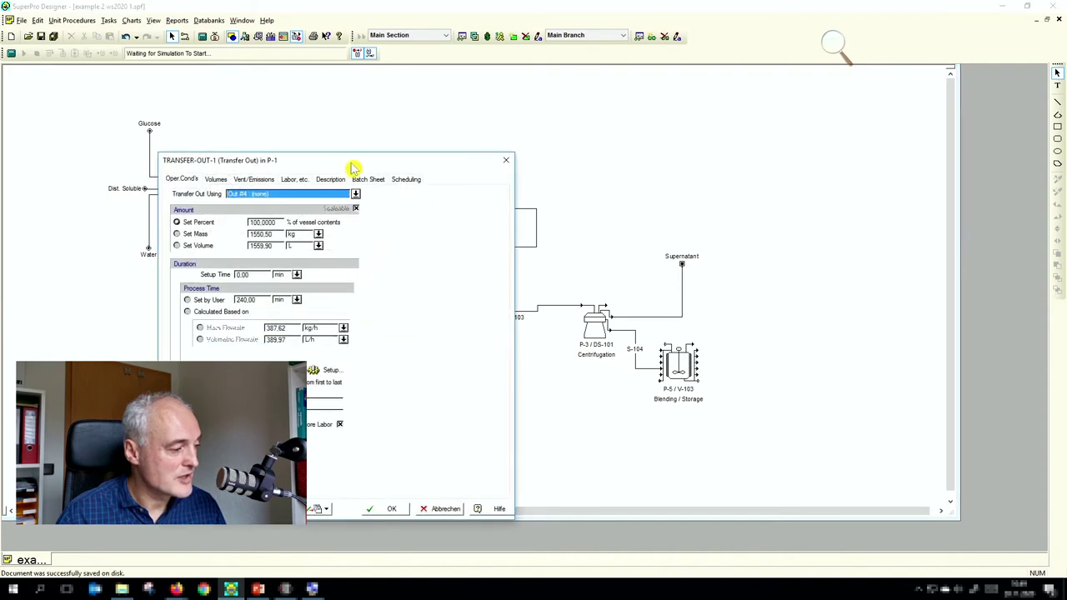
{"action": "left_click_drag", "start_coordinate": [353, 165], "coordinate": [493, 126]}
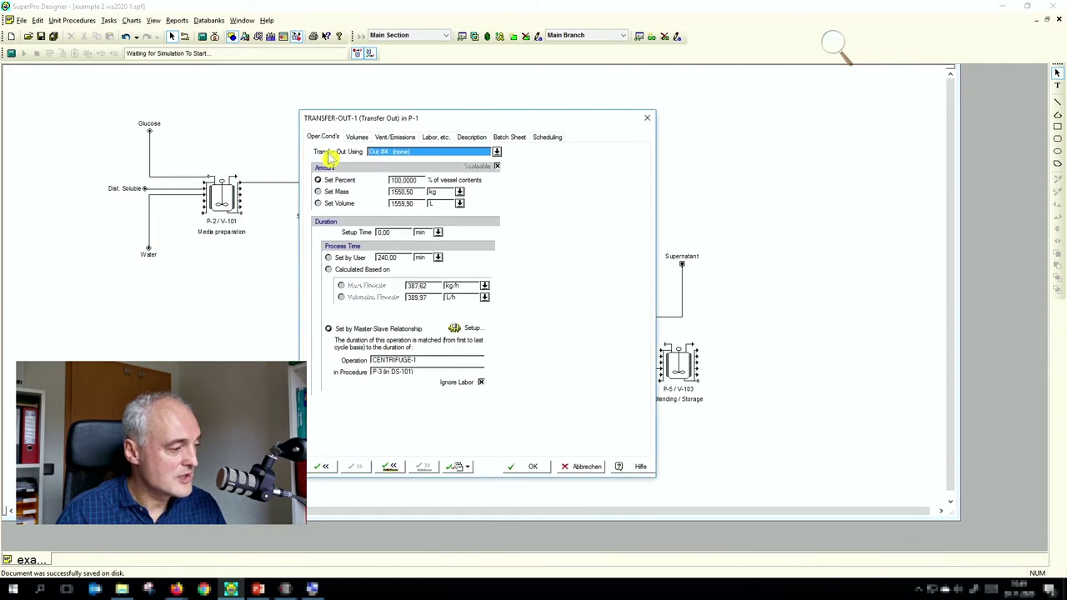
{"action": "left_click", "coordinate": [496, 152]}
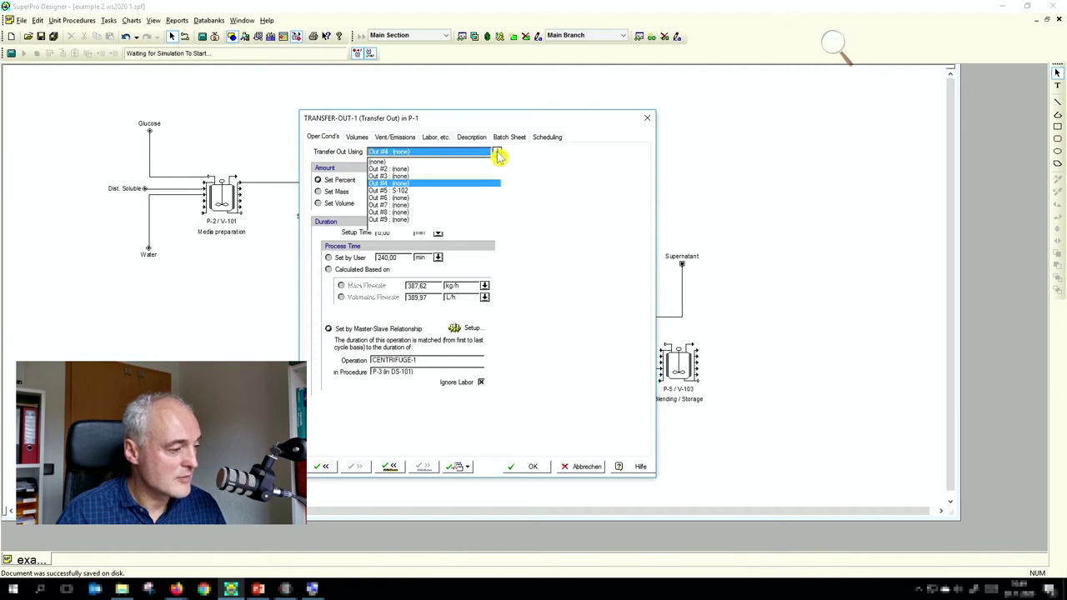
{"action": "left_click", "coordinate": [396, 191]}
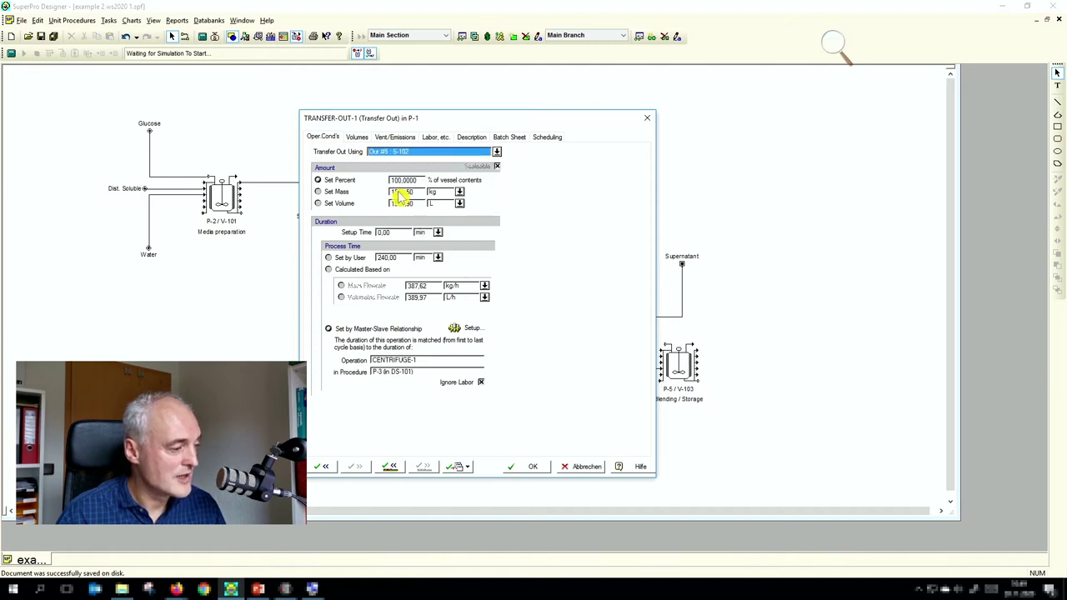
Base the transfer-out process time in P-1 on a volumetric flowrate of 600 L/h instead of the master-slave relationship.
{"action": "left_click", "coordinate": [335, 274]}
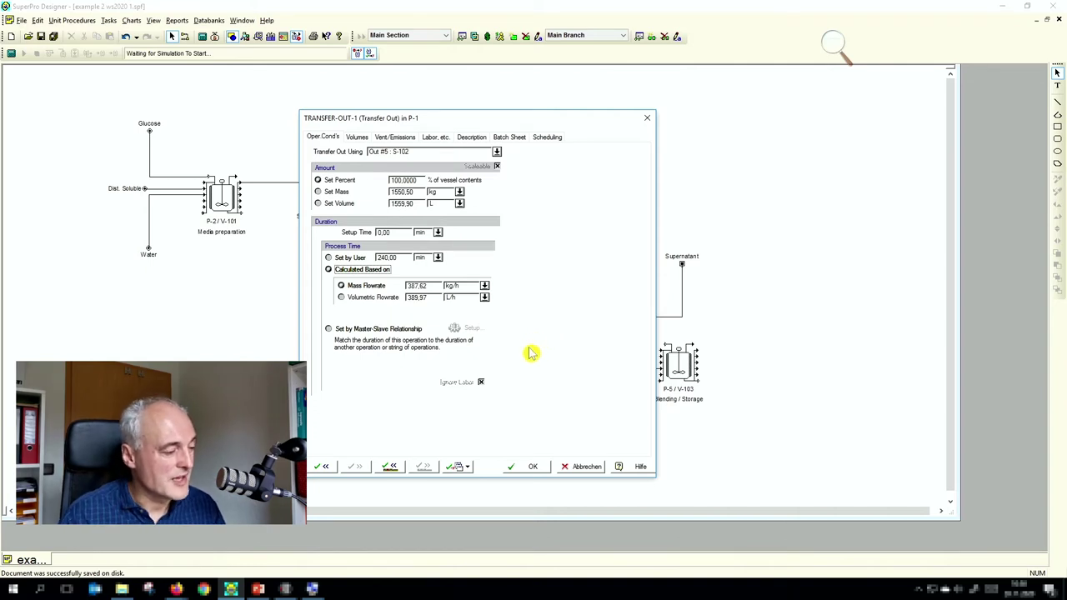
{"action": "left_click", "coordinate": [342, 297]}
{"action": "double_click", "coordinate": [427, 297]}
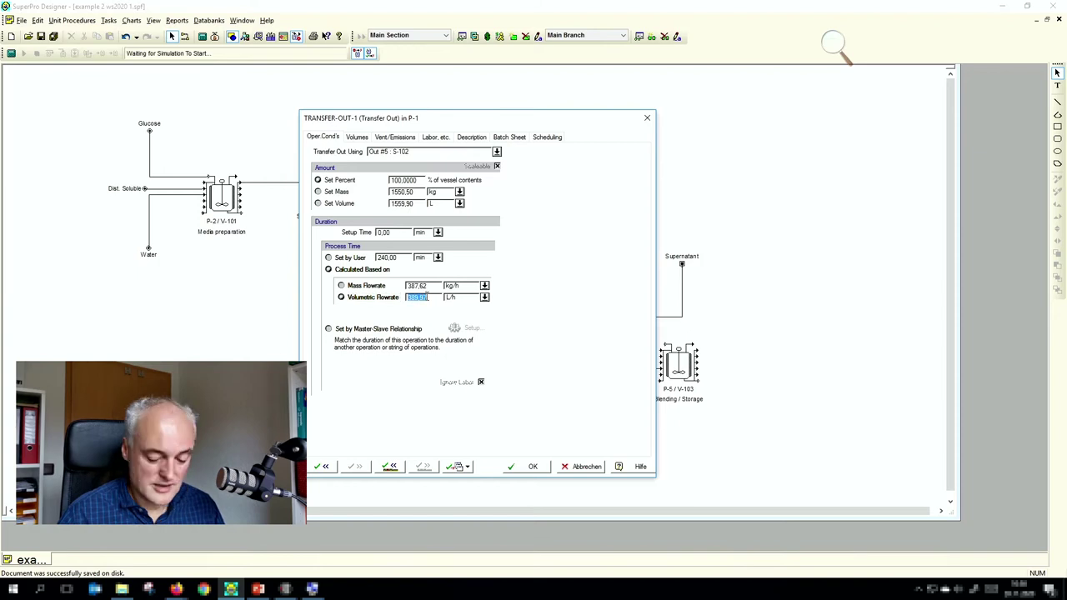
{"action": "type", "text": "600,00"}
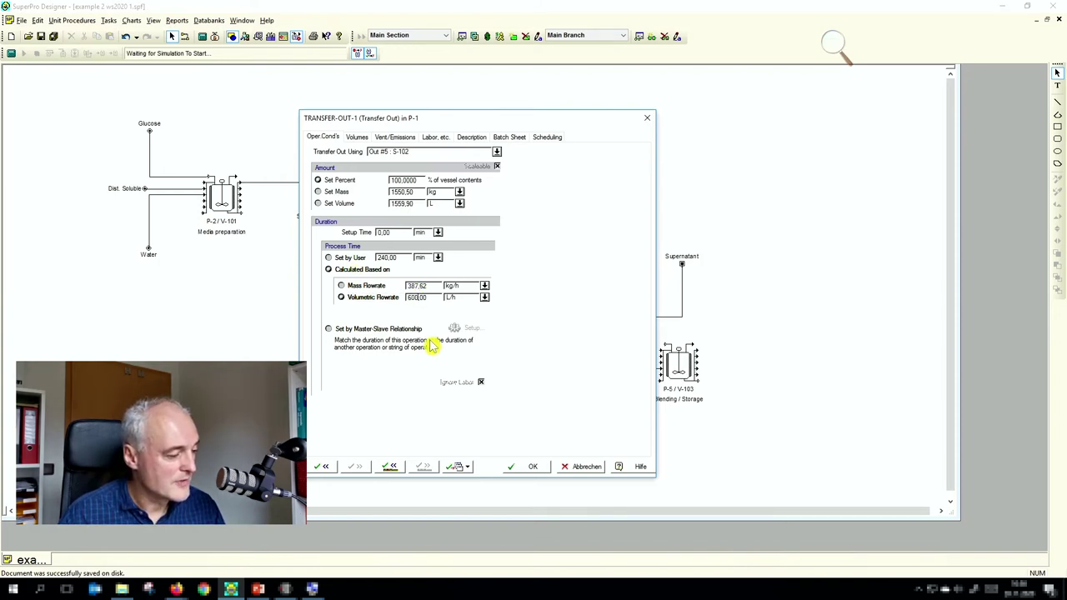
{"action": "left_click", "coordinate": [525, 468]}
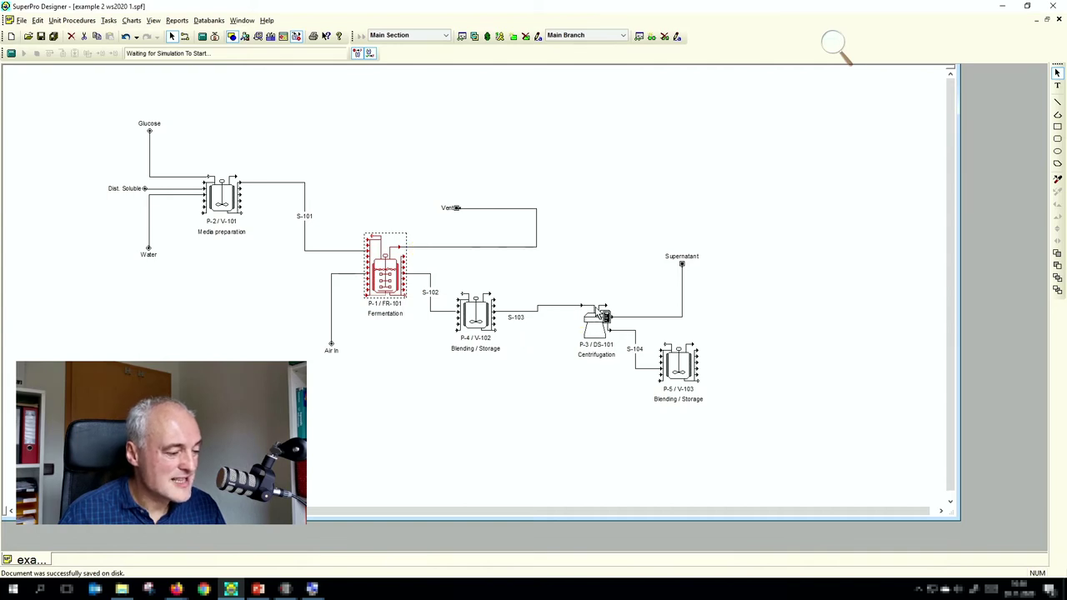
{"action": "left_click", "coordinate": [577, 322]}
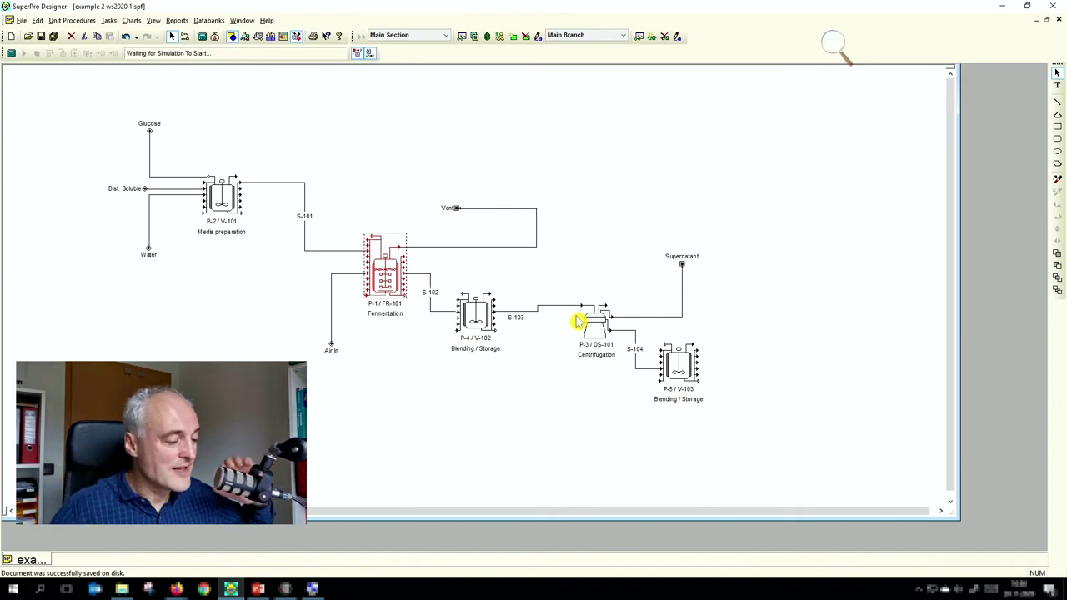
{"action": "left_click", "coordinate": [590, 323]}
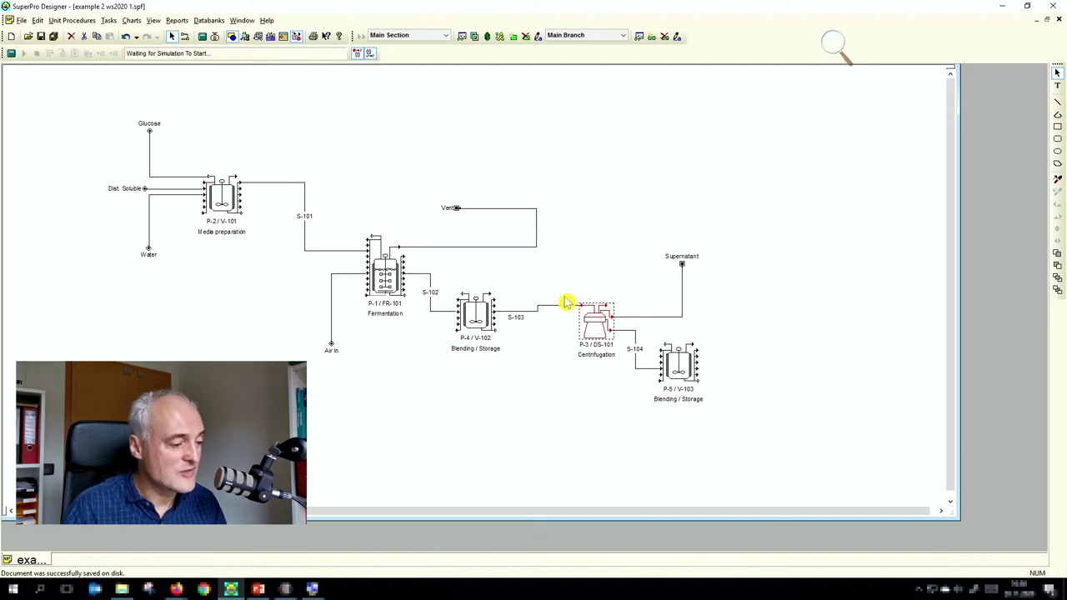
{"action": "left_click", "coordinate": [588, 310]}
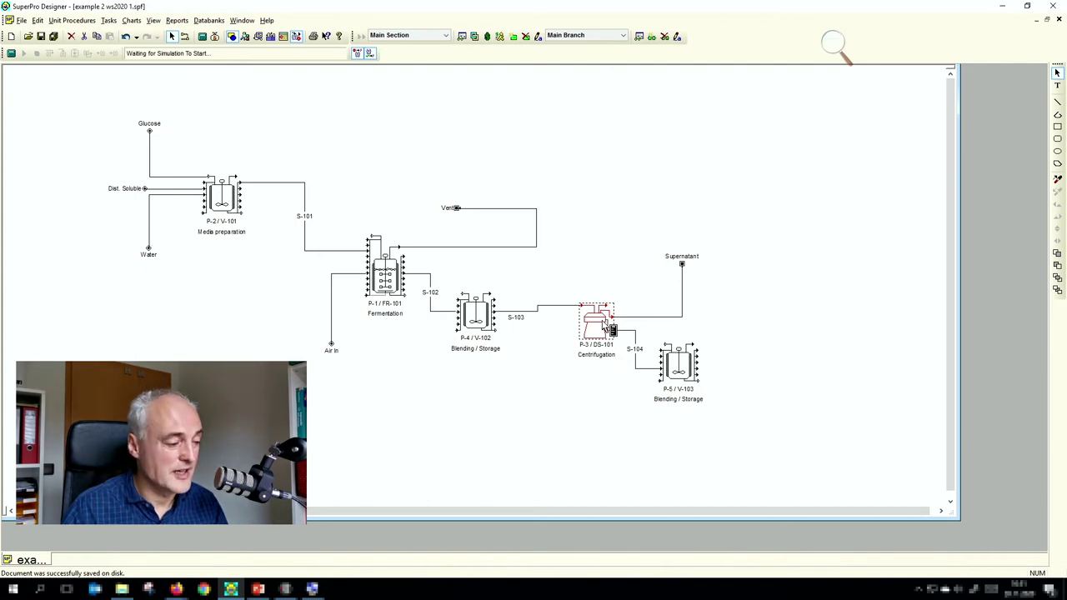
Add a Transfer In and a Transfer Out operation to the operation sequence of storage tank procedure P-4.
{"action": "left_click", "coordinate": [482, 320]}
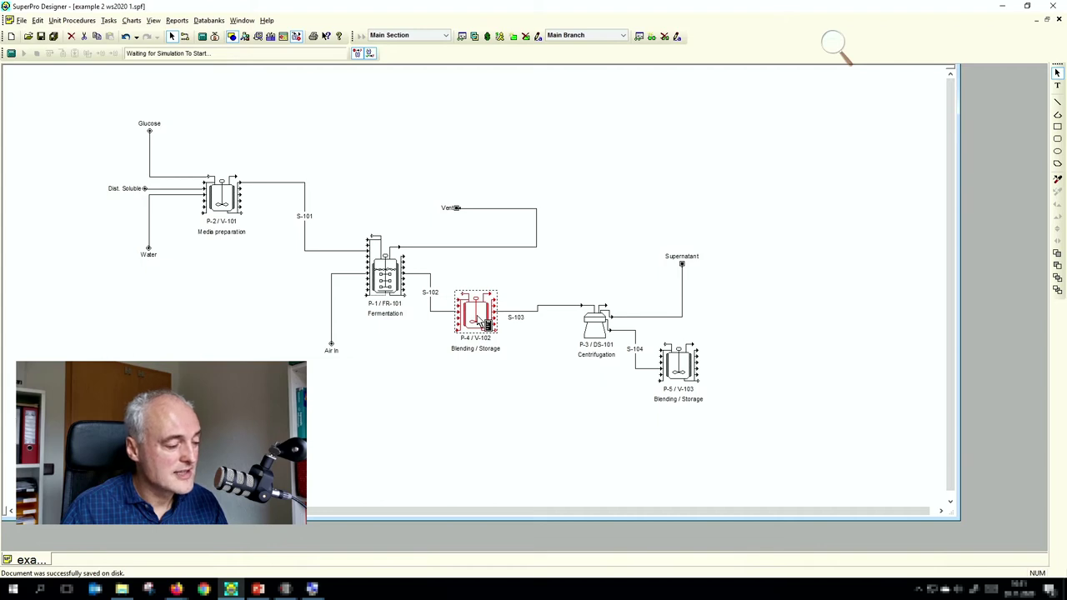
{"action": "right_click", "coordinate": [483, 324]}
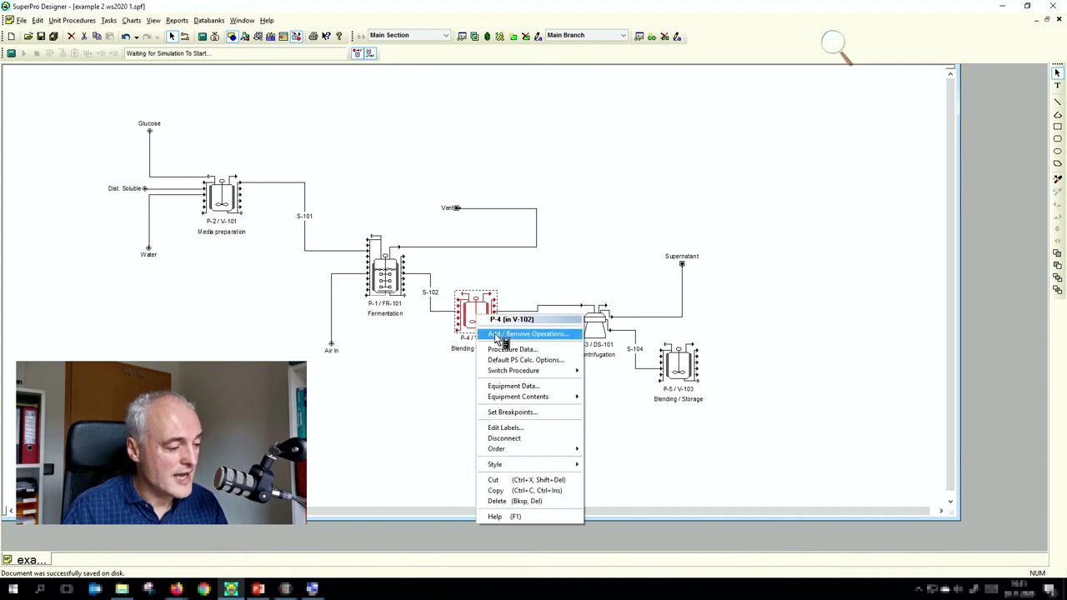
{"action": "left_click", "coordinate": [497, 334]}
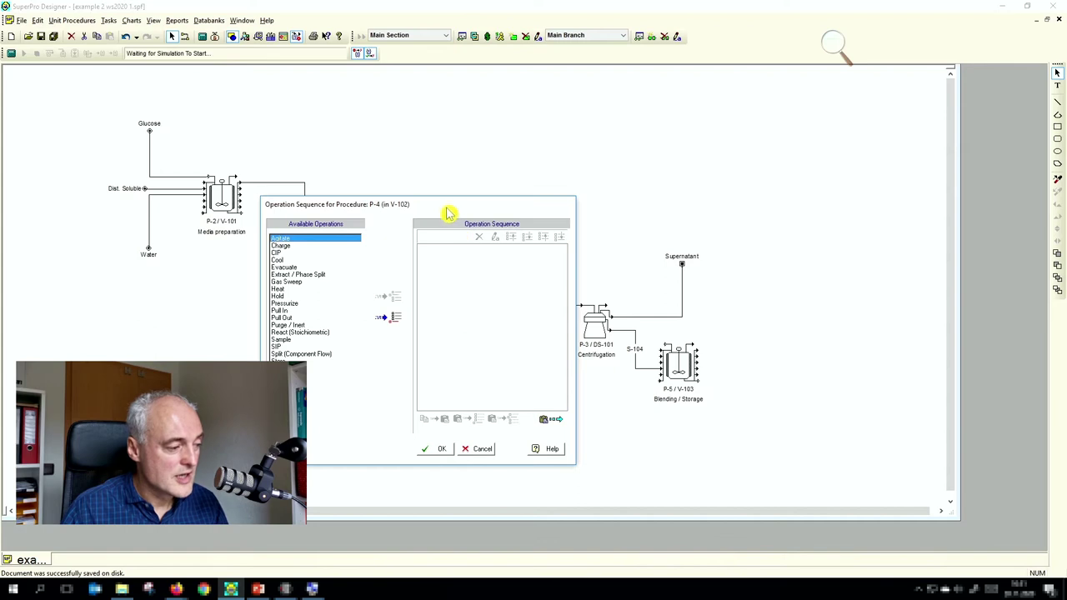
{"action": "left_click_drag", "start_coordinate": [447, 210], "coordinate": [532, 172]}
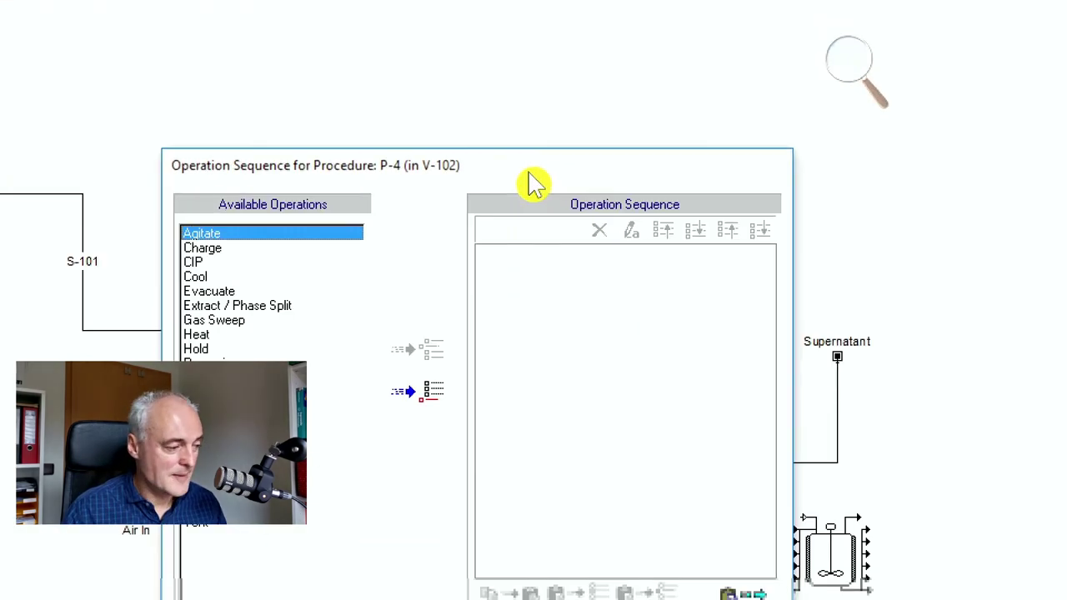
{"action": "left_click_drag", "start_coordinate": [533, 184], "coordinate": [734, 67]}
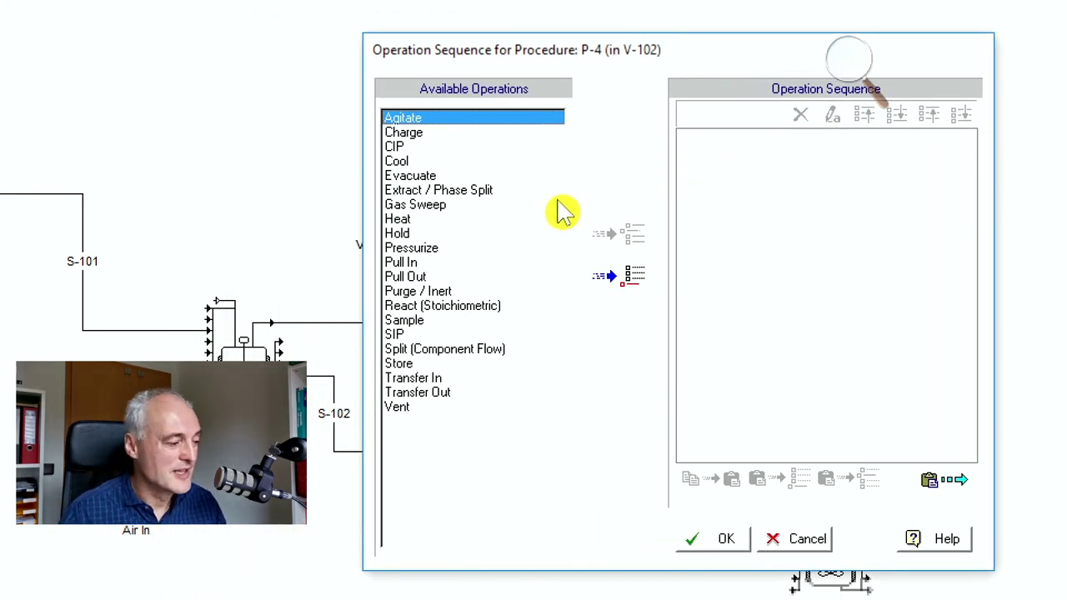
{"action": "left_click", "coordinate": [437, 379]}
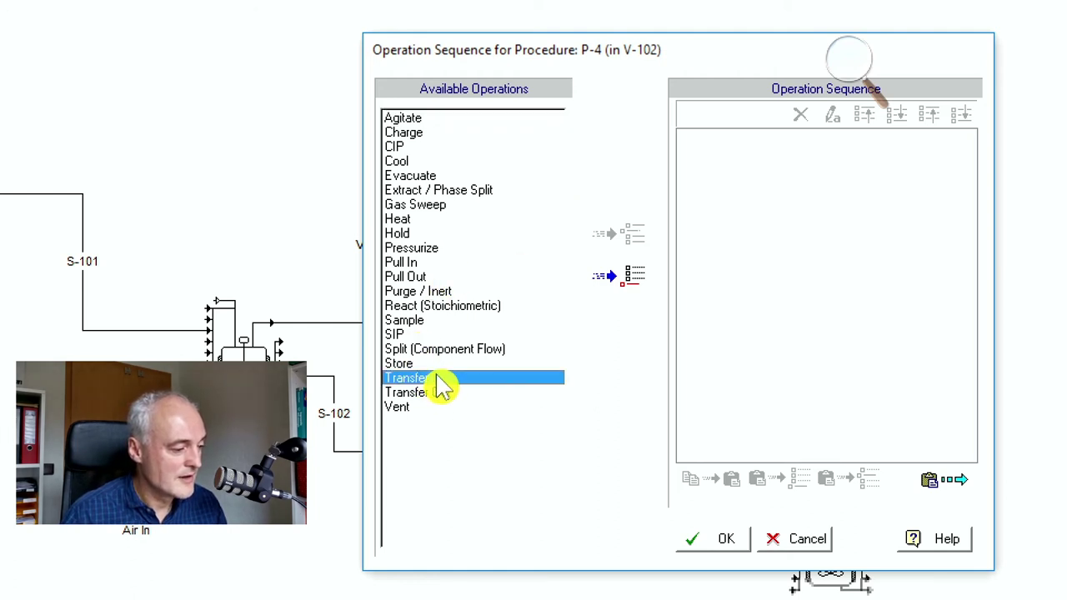
{"action": "left_click", "coordinate": [621, 277]}
{"action": "left_click", "coordinate": [437, 393]}
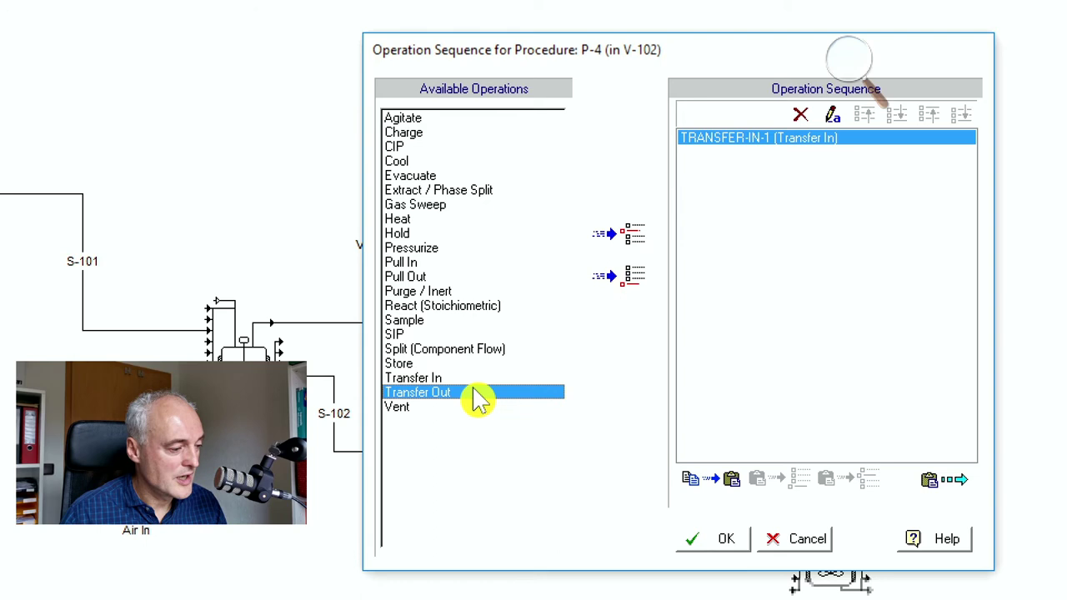
{"action": "left_click", "coordinate": [624, 280]}
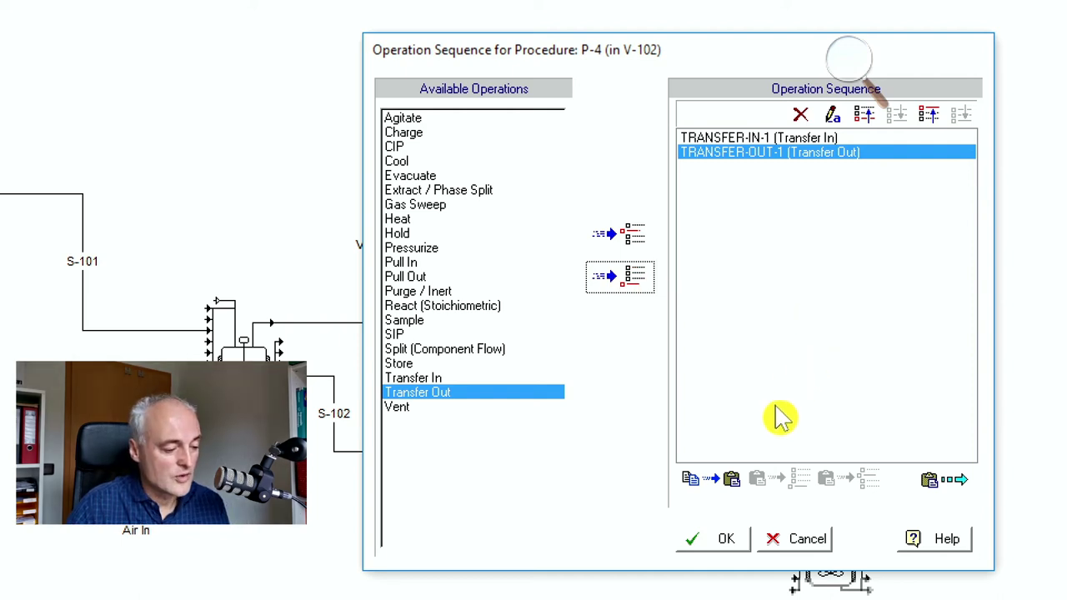
{"action": "left_click", "coordinate": [737, 503]}
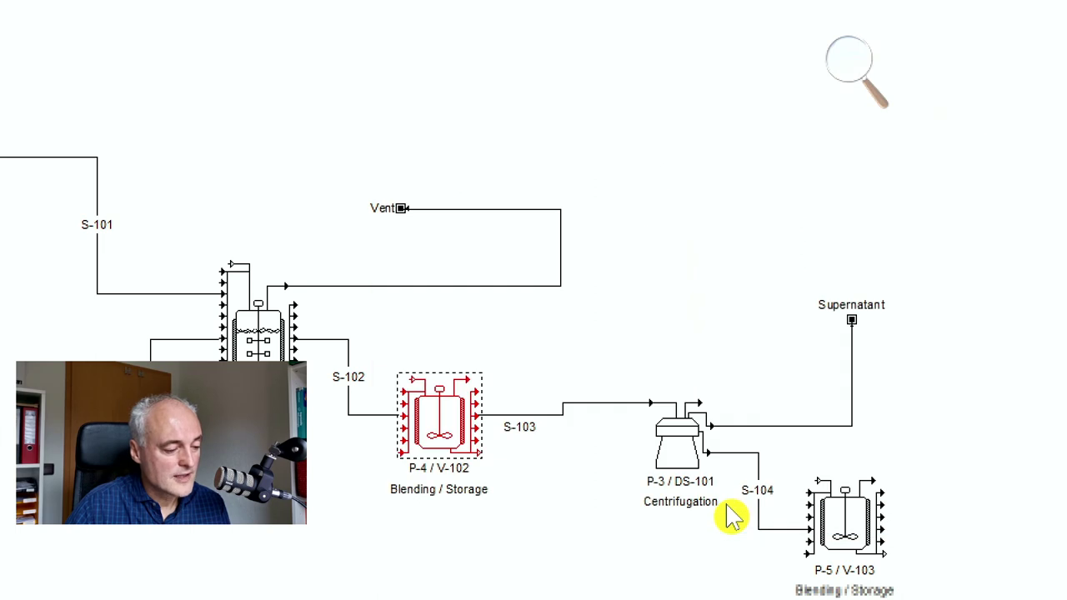
Set the TRANSFER-IN-1 operation in P-4 to transfer in using In #4 : S-102.
{"action": "right_click", "coordinate": [439, 417]}
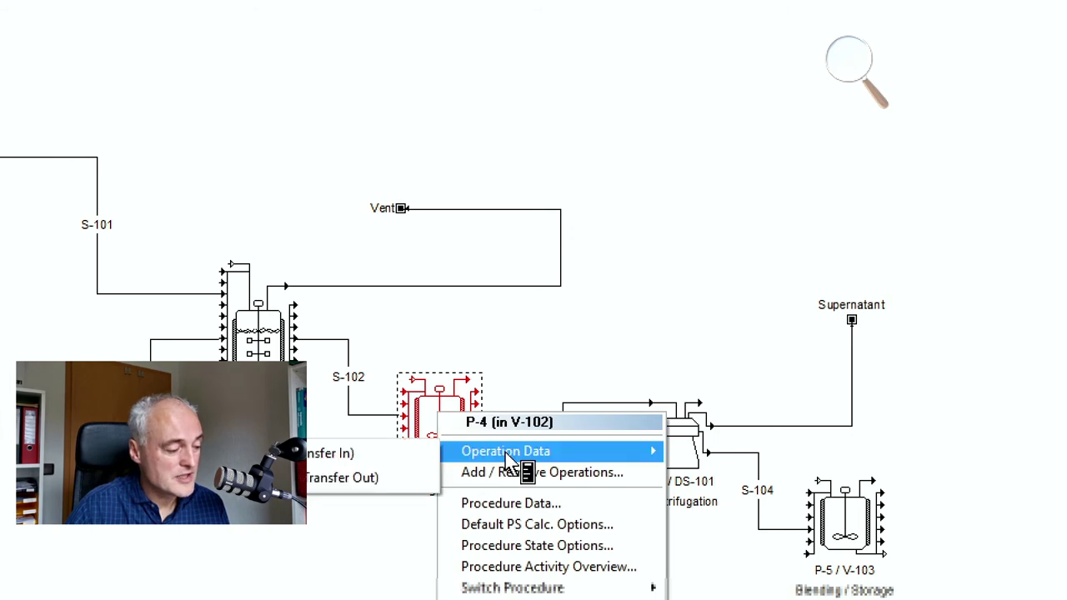
{"action": "mouse_move", "coordinate": [509, 452]}
{"action": "left_click", "coordinate": [372, 450]}
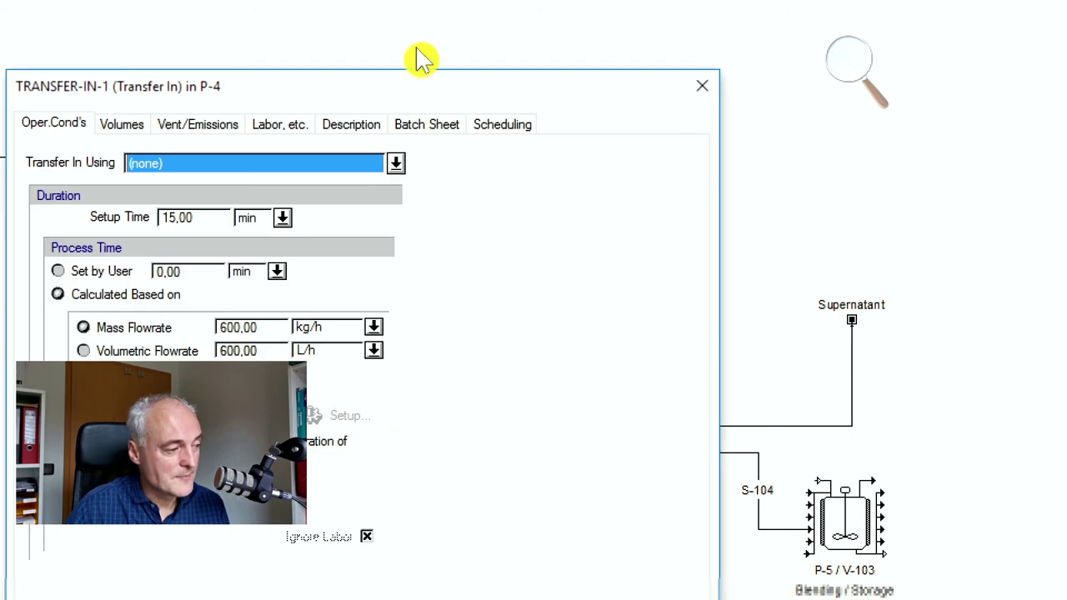
{"action": "left_click_drag", "start_coordinate": [396, 98], "coordinate": [886, 100]}
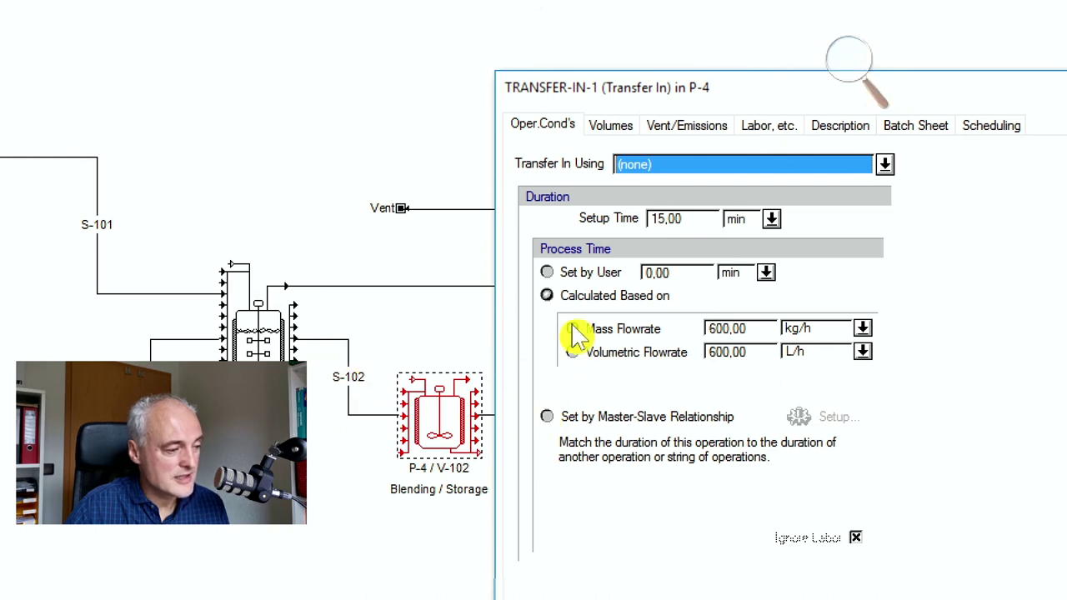
{"action": "left_click", "coordinate": [887, 166]}
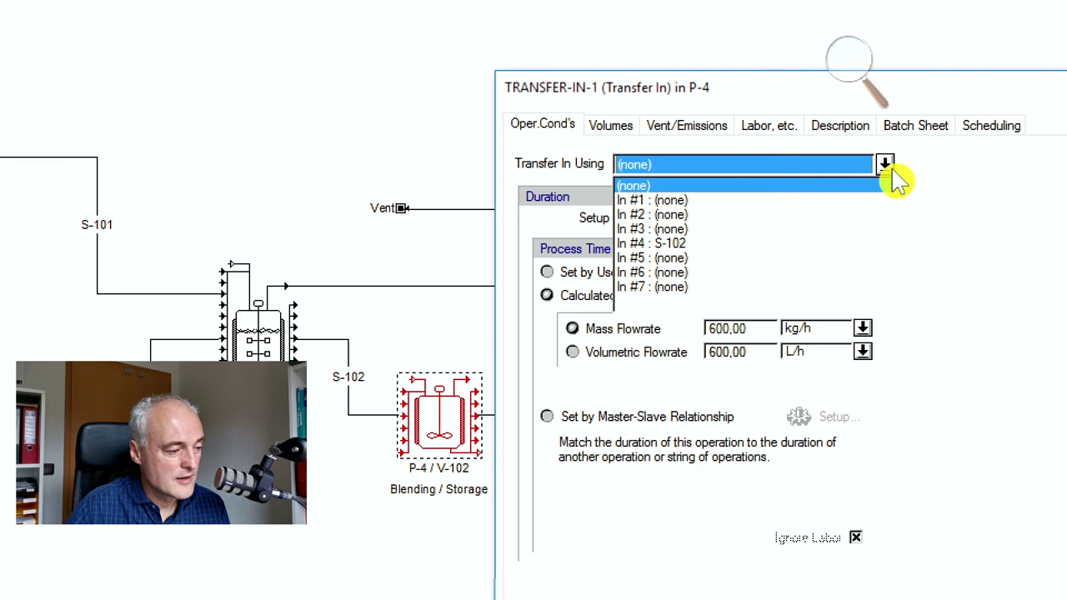
{"action": "left_click", "coordinate": [648, 244]}
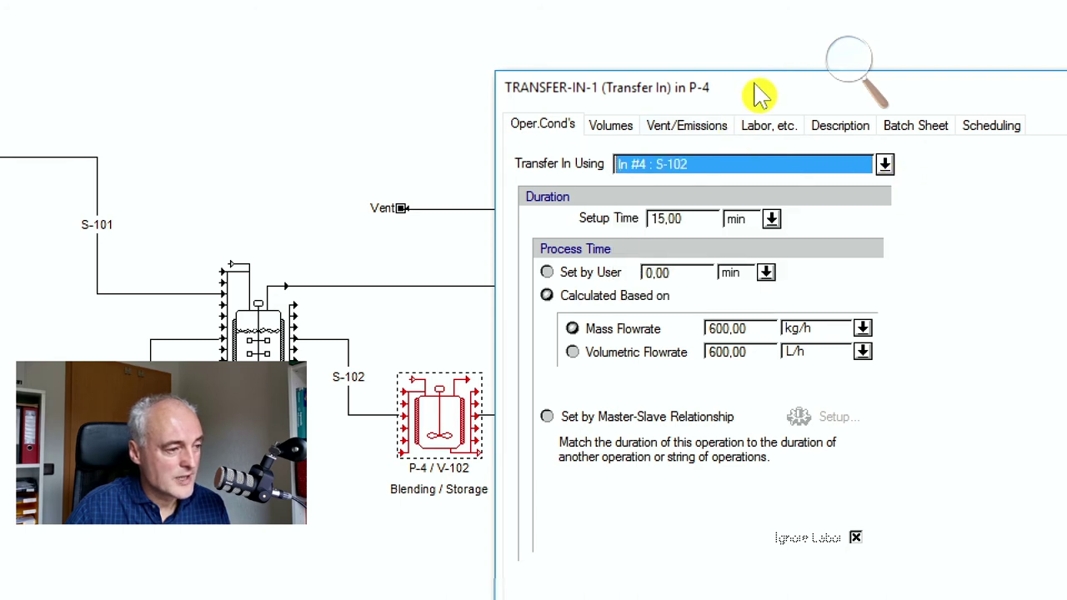
{"action": "left_click_drag", "start_coordinate": [752, 95], "coordinate": [549, 58]}
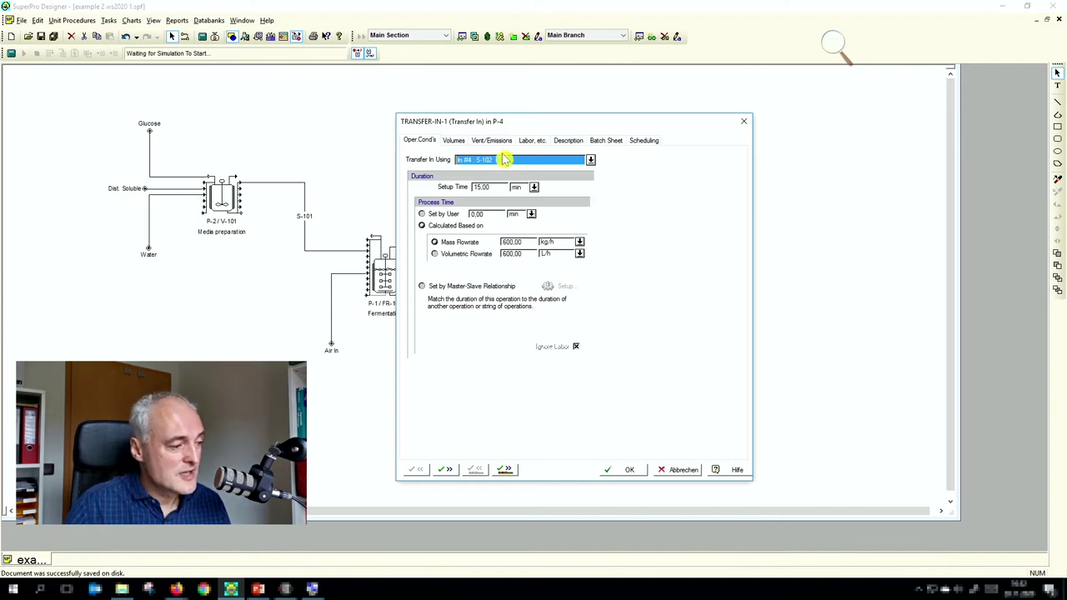
Set the TRANSFER-OUT-1 operation in P-4 to transfer out using Out #4 : S-103.
{"action": "left_click", "coordinate": [448, 472]}
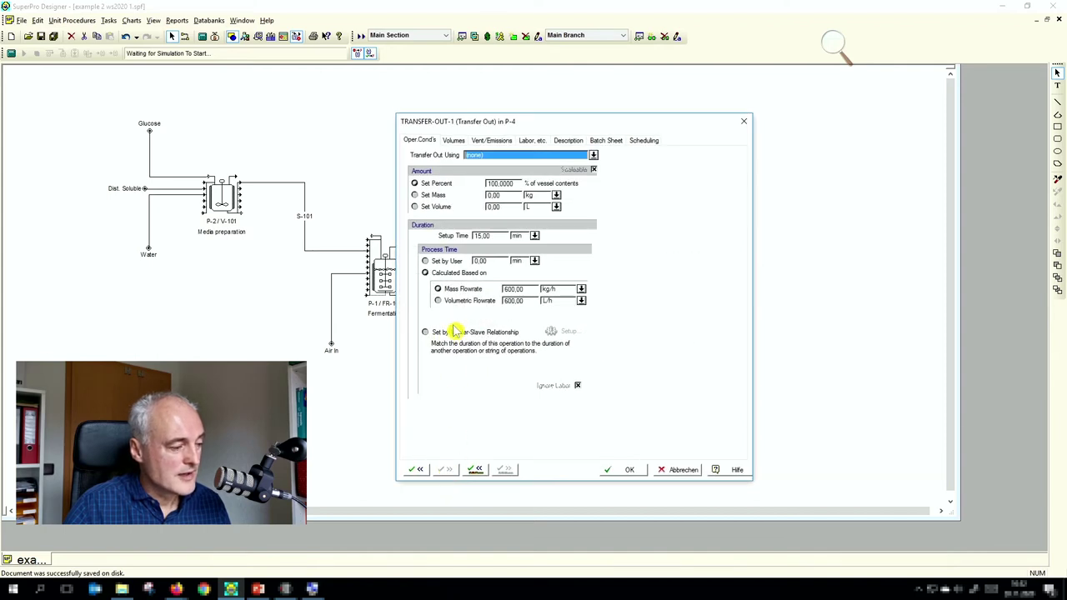
{"action": "left_click", "coordinate": [592, 156]}
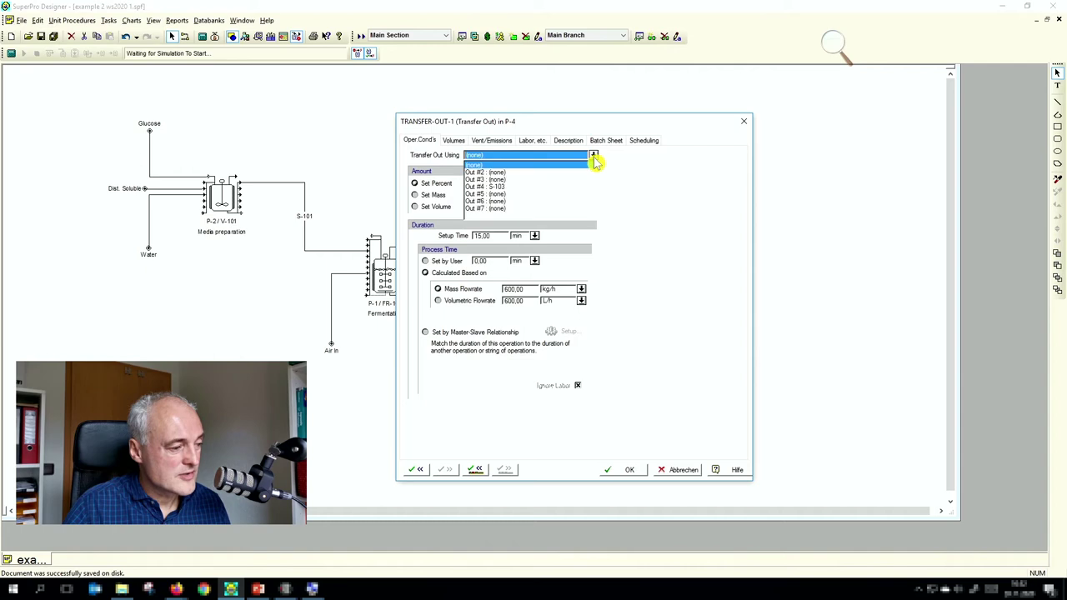
{"action": "left_click", "coordinate": [505, 188]}
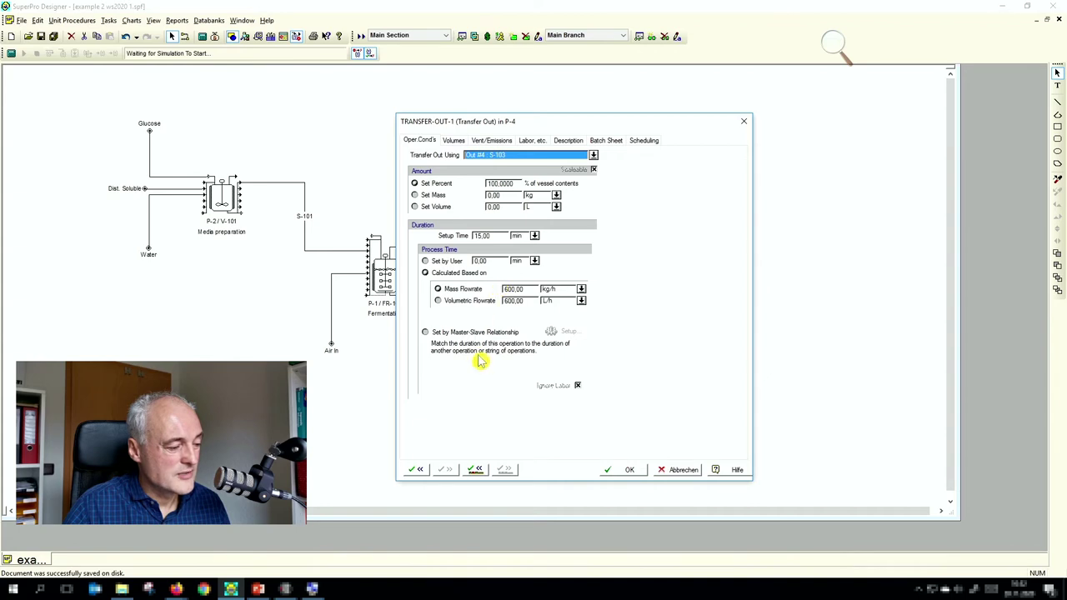
{"action": "left_click", "coordinate": [621, 470]}
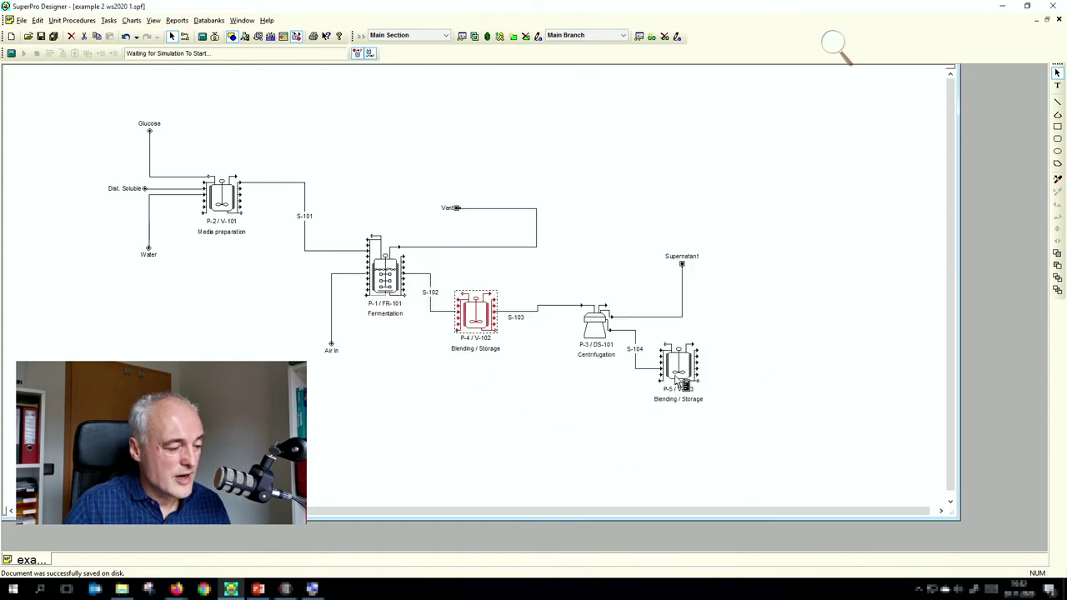
Add a Transfer In operation to the operation sequence of storage tank procedure P-5.
{"action": "right_click", "coordinate": [682, 377]}
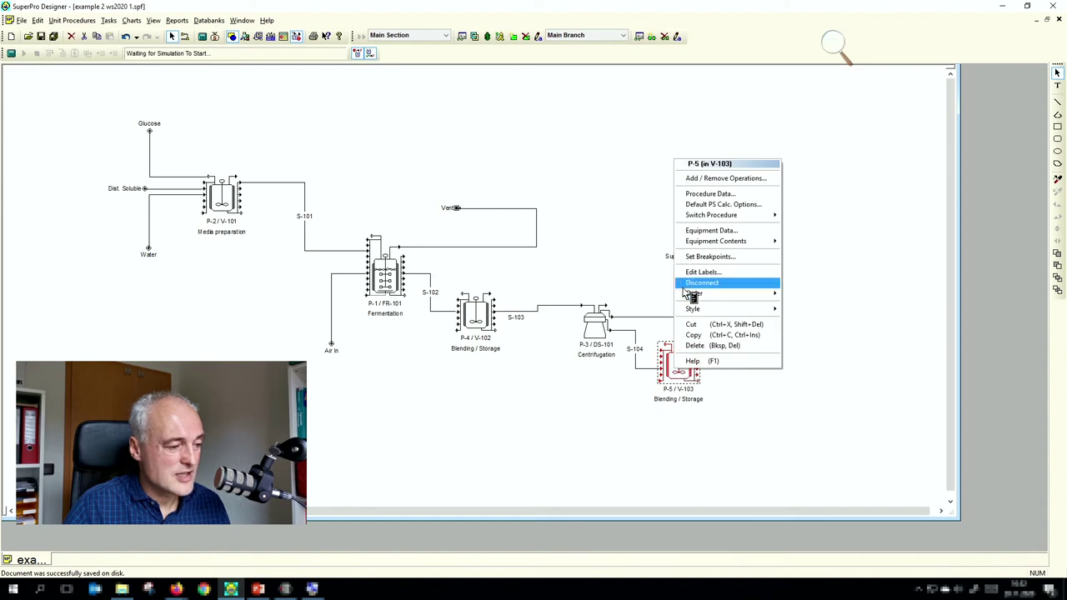
{"action": "left_click", "coordinate": [700, 179]}
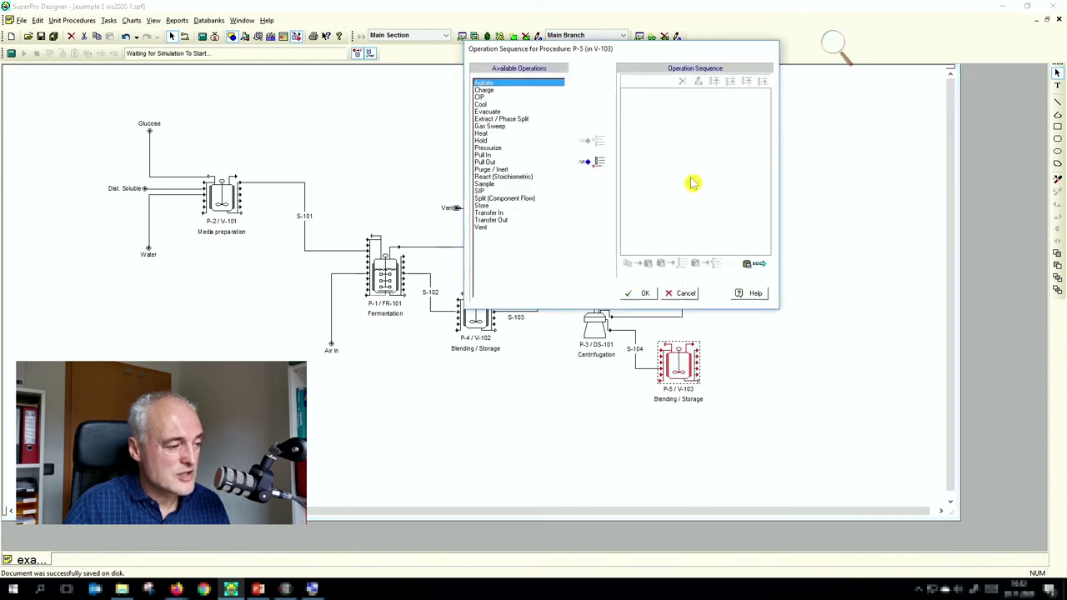
{"action": "left_click", "coordinate": [500, 214]}
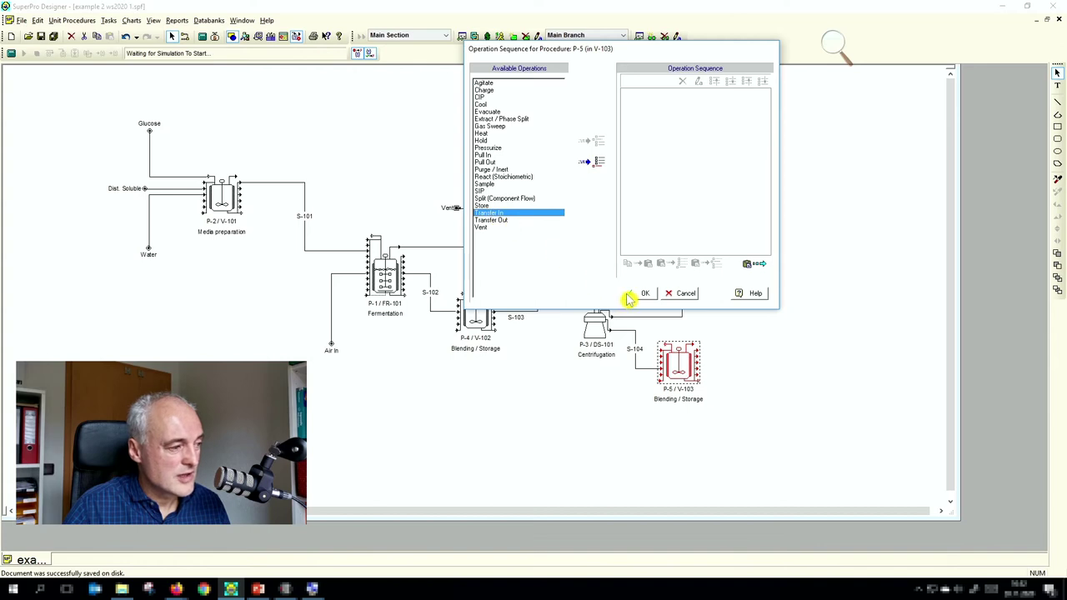
{"action": "left_click", "coordinate": [596, 161]}
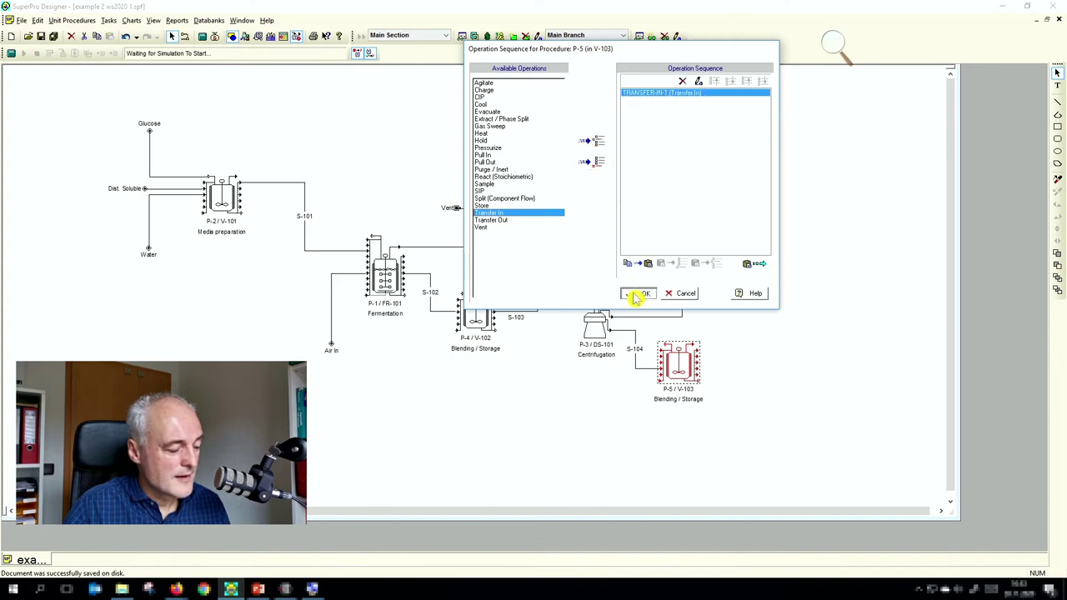
{"action": "left_click", "coordinate": [637, 295]}
Set the TRANSFER-IN-1 operation in P-5 to transfer in using In #5 : S-104.
{"action": "right_click", "coordinate": [679, 368]}
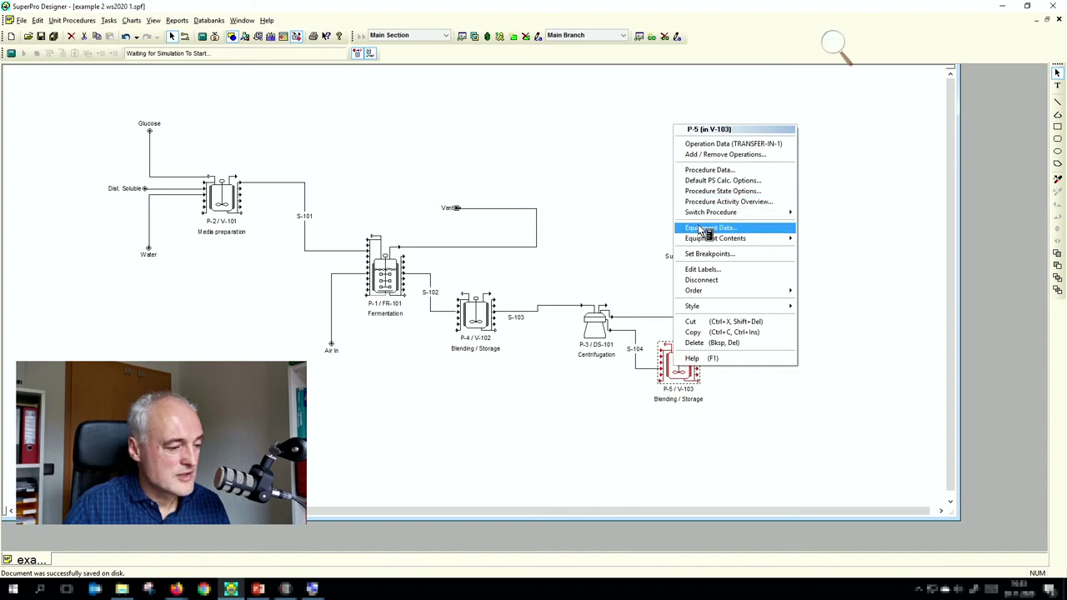
{"action": "left_click", "coordinate": [707, 144]}
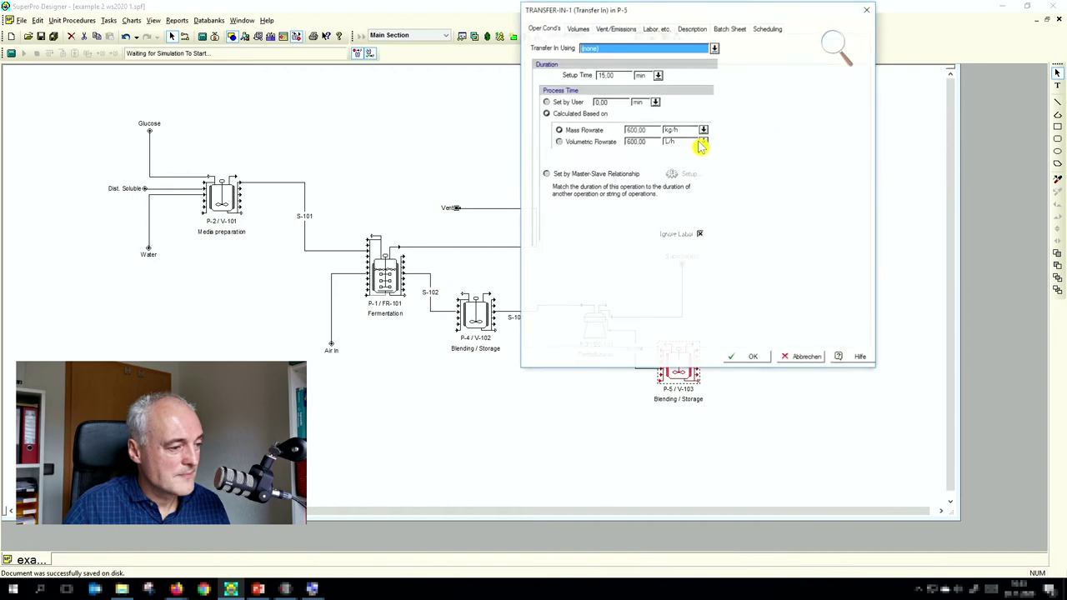
{"action": "left_click", "coordinate": [715, 48]}
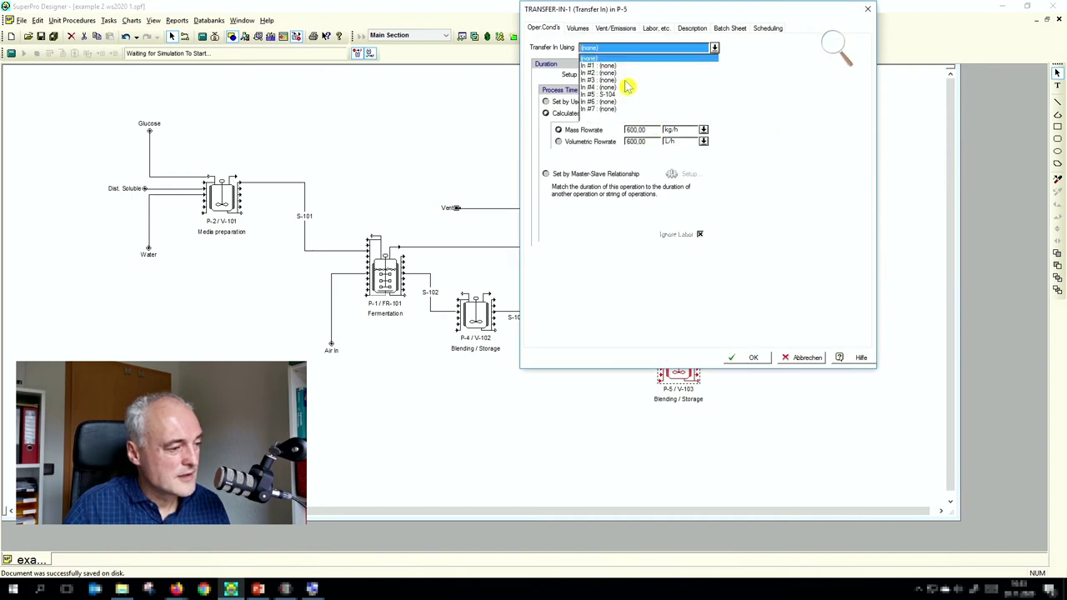
{"action": "left_click", "coordinate": [609, 100]}
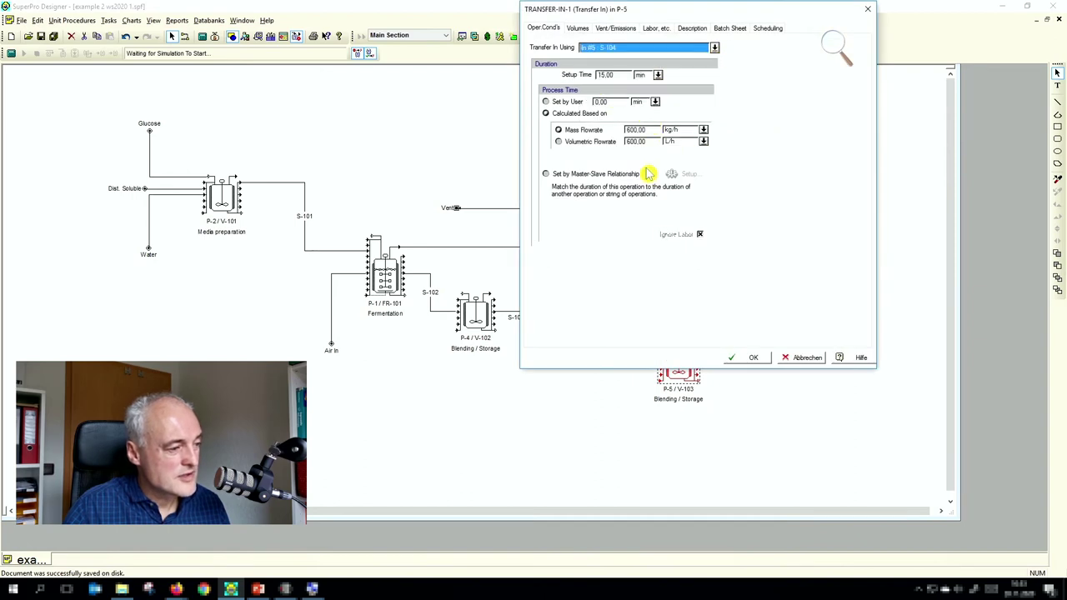
{"action": "left_click", "coordinate": [737, 358]}
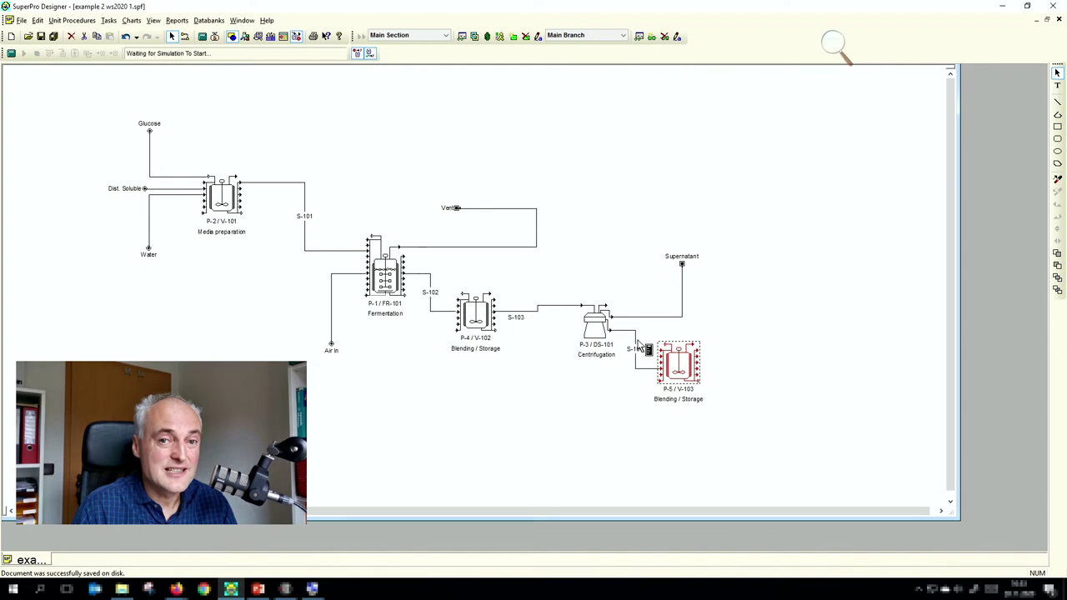
{"action": "left_click", "coordinate": [475, 319]}
{"action": "right_click", "coordinate": [475, 319]}
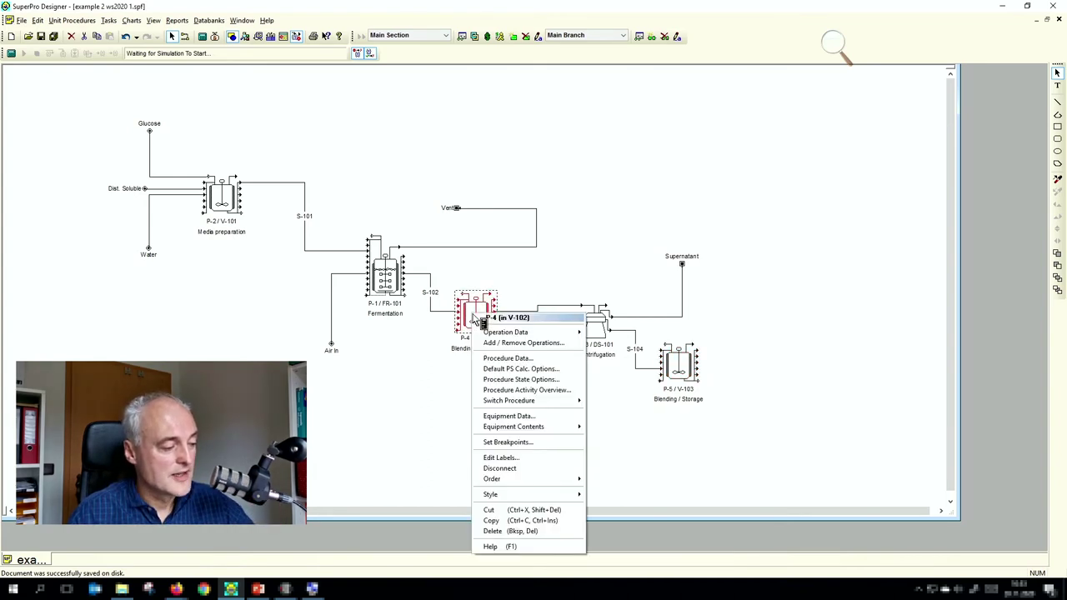
{"action": "mouse_move", "coordinate": [503, 334]}
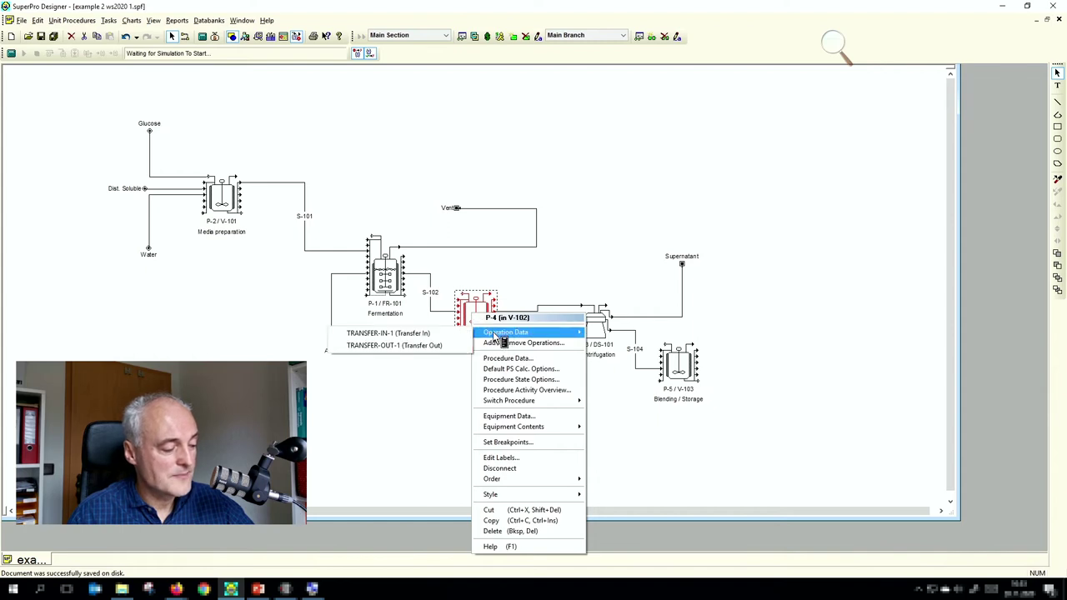
{"action": "left_click", "coordinate": [459, 334]}
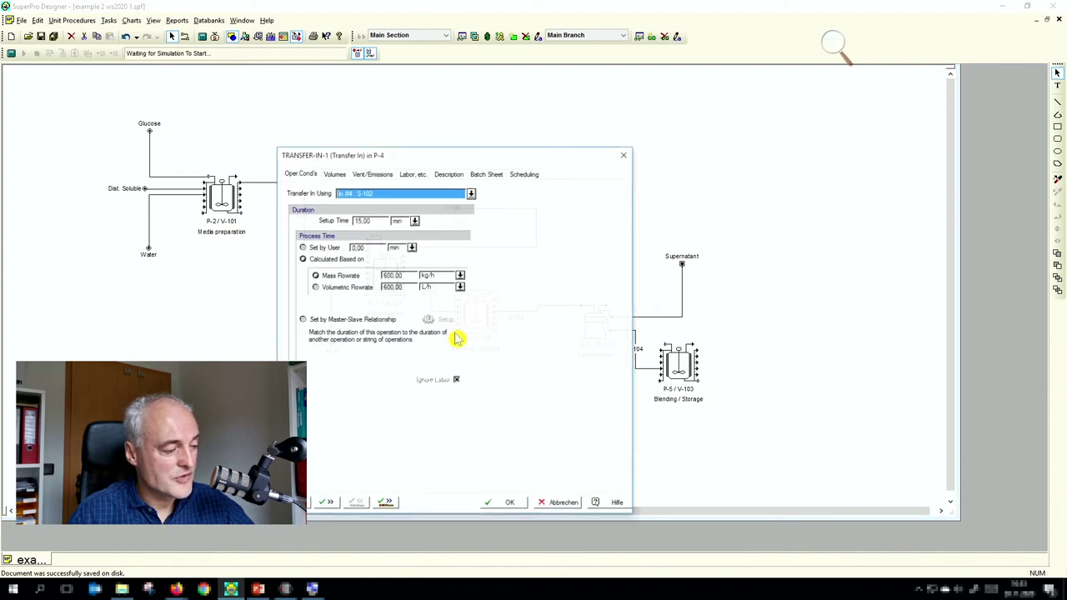
{"action": "left_click_drag", "start_coordinate": [457, 158], "coordinate": [567, 130]}
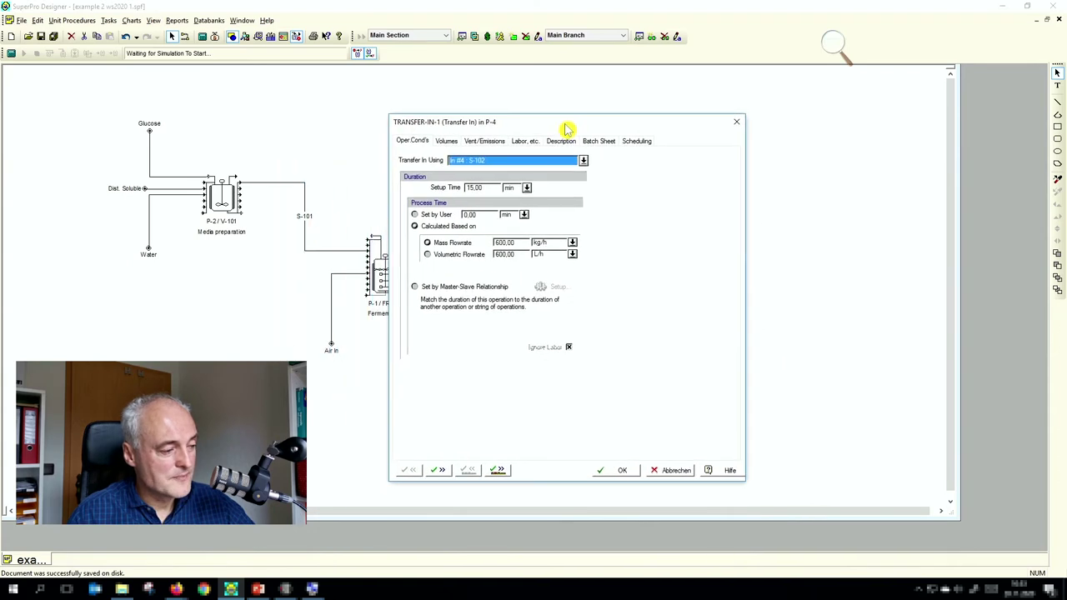
{"action": "left_click", "coordinate": [636, 143]}
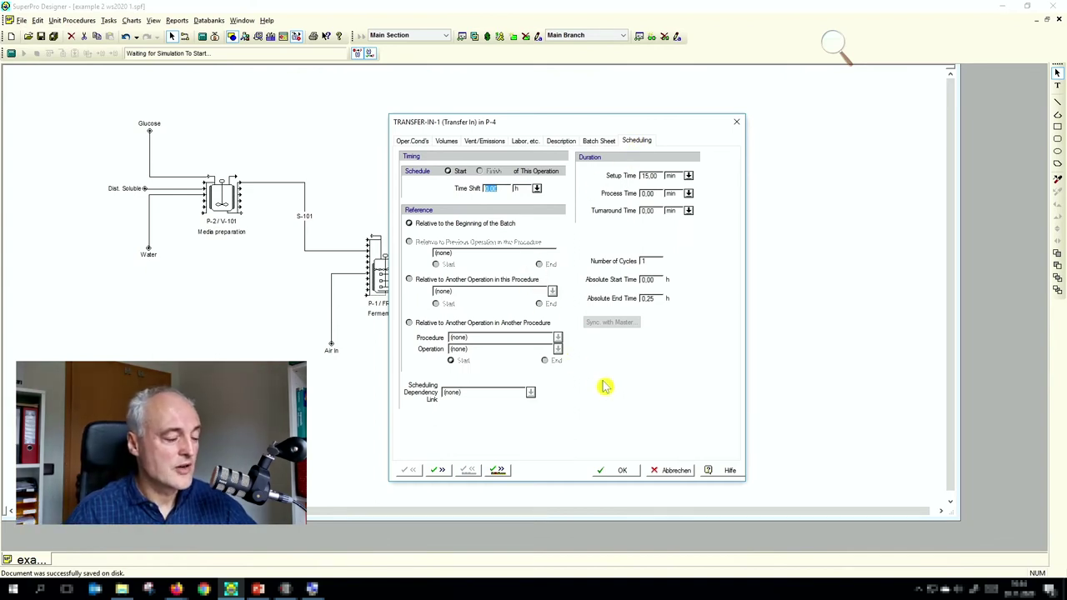
{"action": "left_click_drag", "start_coordinate": [562, 127], "coordinate": [674, 125]}
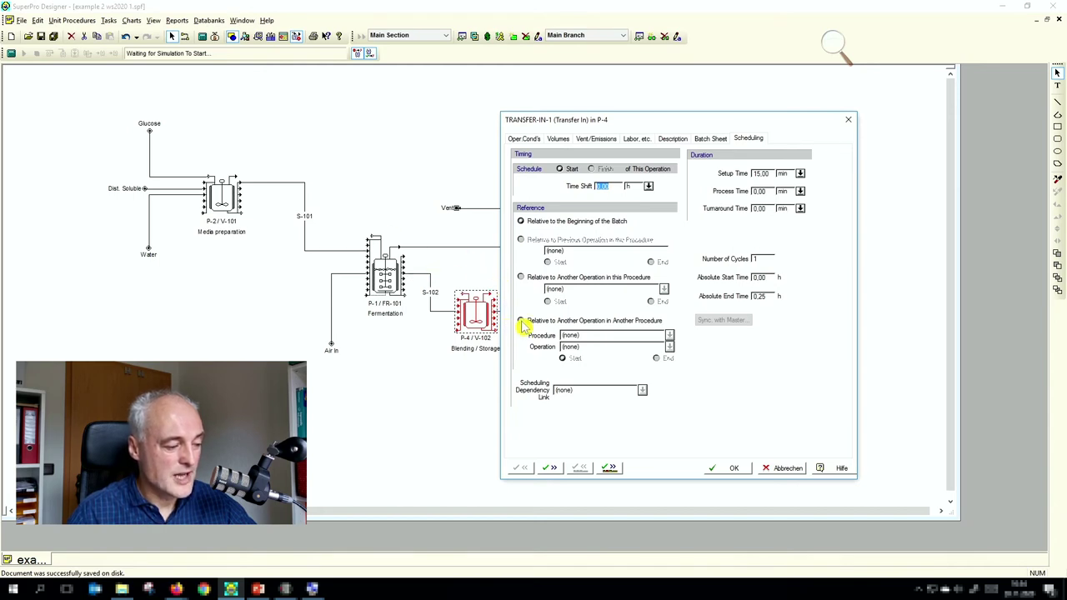
{"action": "left_click", "coordinate": [521, 323]}
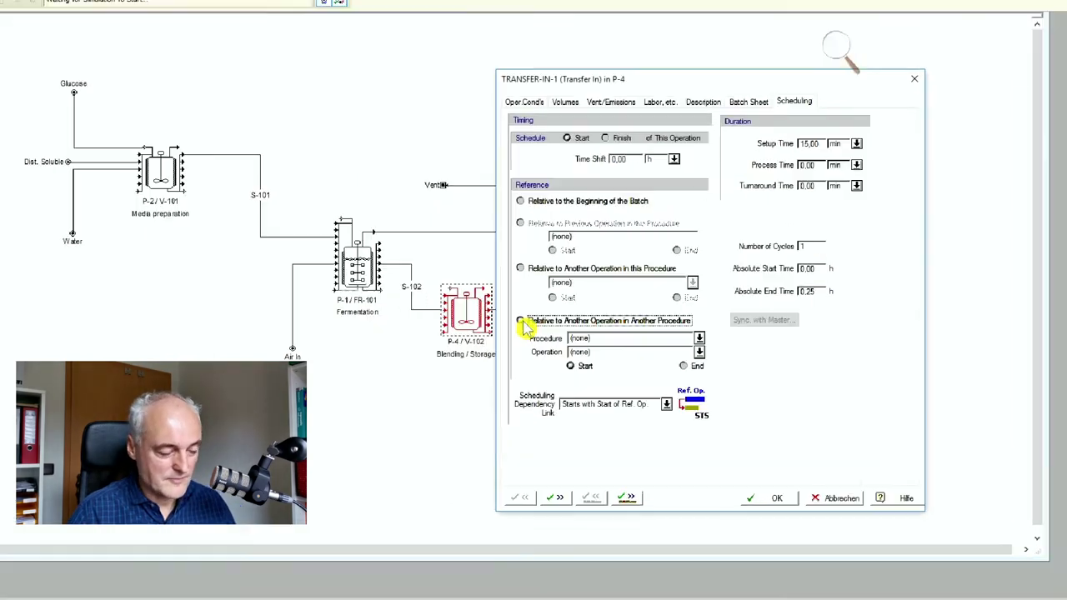
{"action": "left_click", "coordinate": [522, 324]}
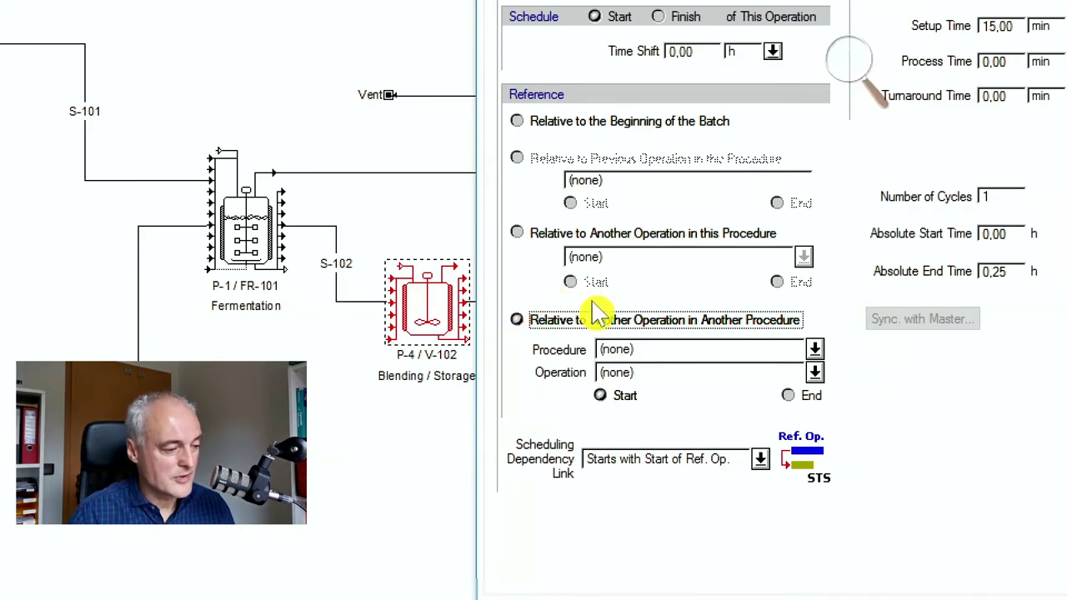
{"action": "left_click", "coordinate": [814, 350]}
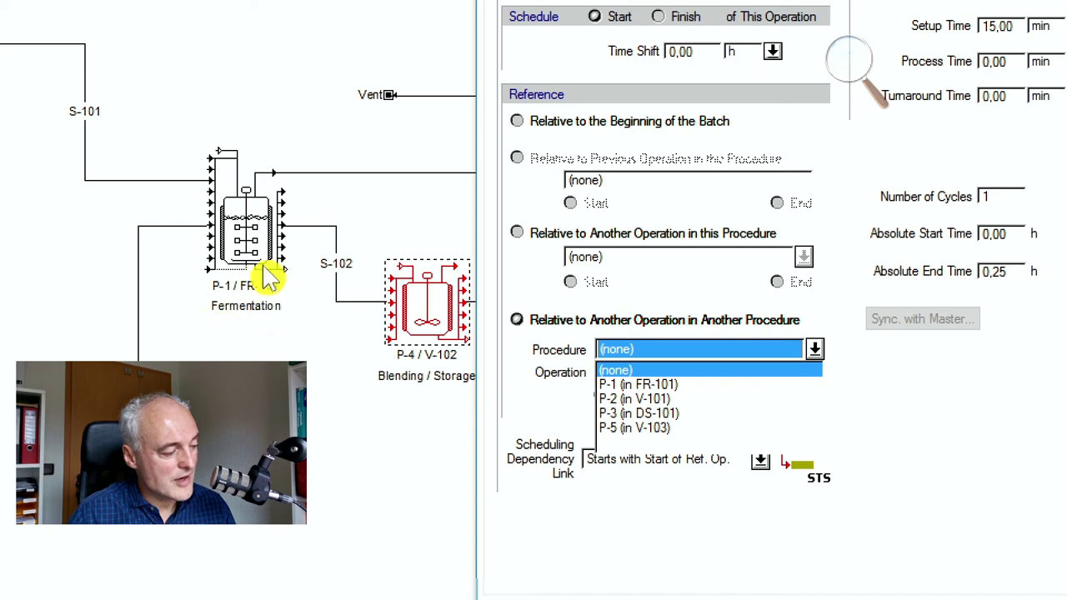
{"action": "left_click", "coordinate": [645, 384]}
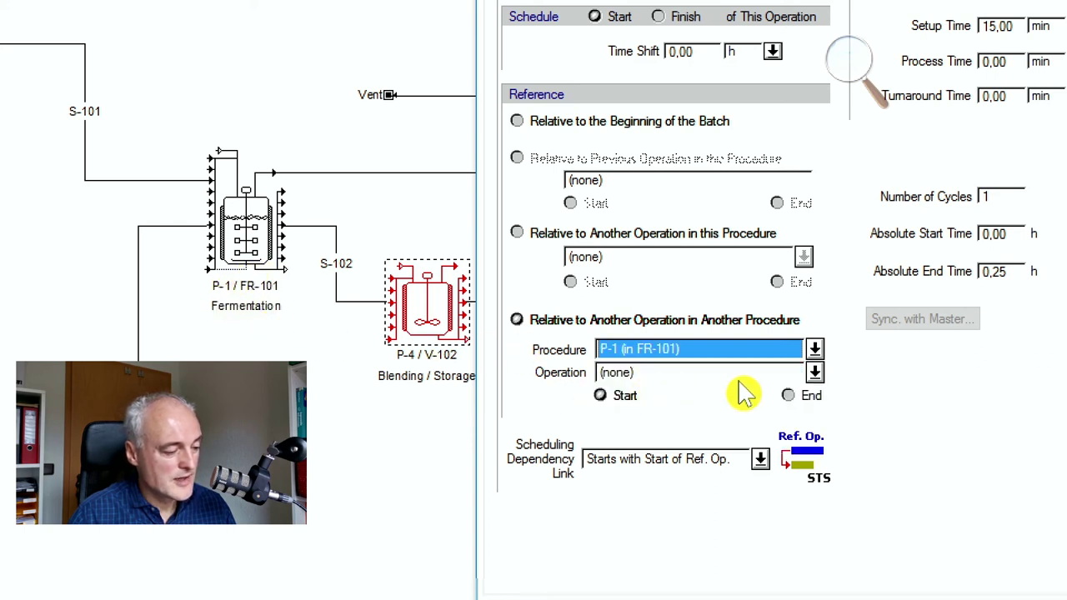
{"action": "left_click", "coordinate": [814, 375]}
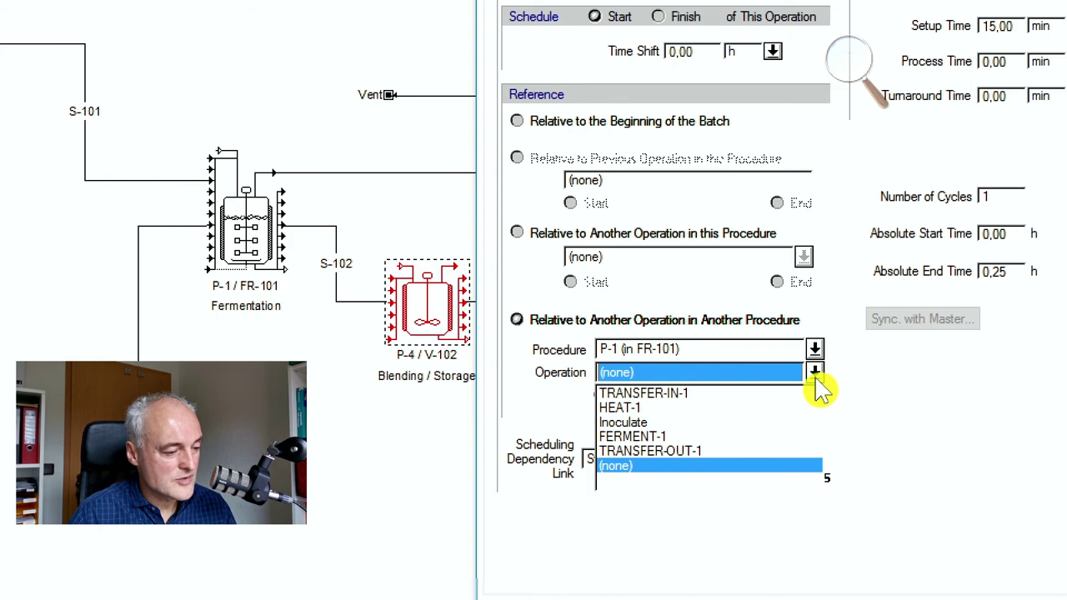
{"action": "left_click", "coordinate": [658, 451]}
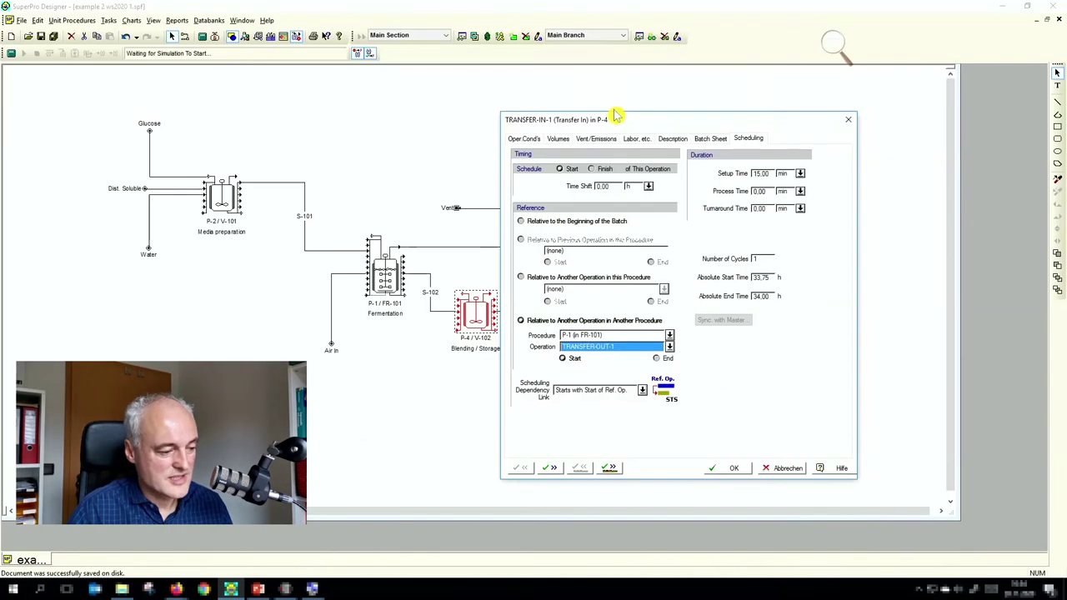
{"action": "left_click", "coordinate": [772, 471]}
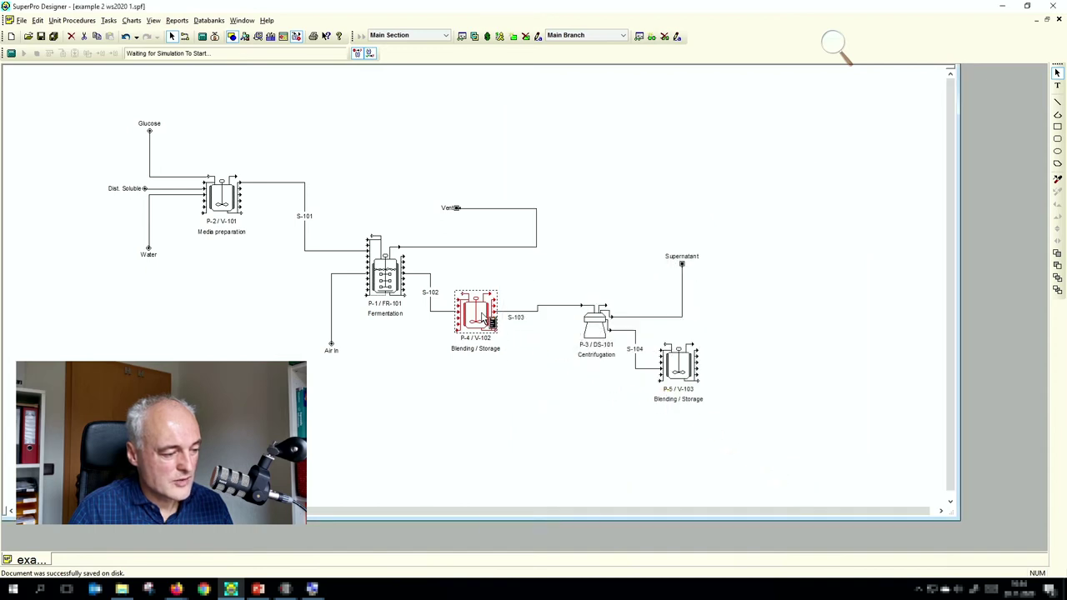
Set the process time of TRANSFER-IN-1 in P-4 by master-slave relationship, matching the single operation TRANSFER-OUT-1 in P-1 (in FR-101).
{"action": "right_click", "coordinate": [482, 315]}
{"action": "mouse_move", "coordinate": [507, 332]}
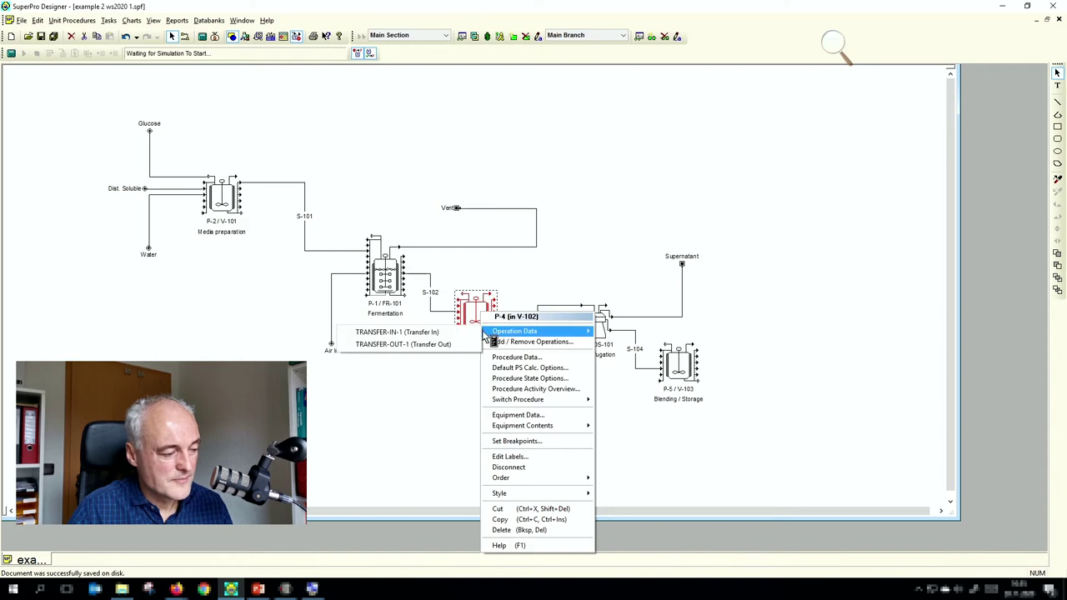
{"action": "left_click", "coordinate": [397, 332]}
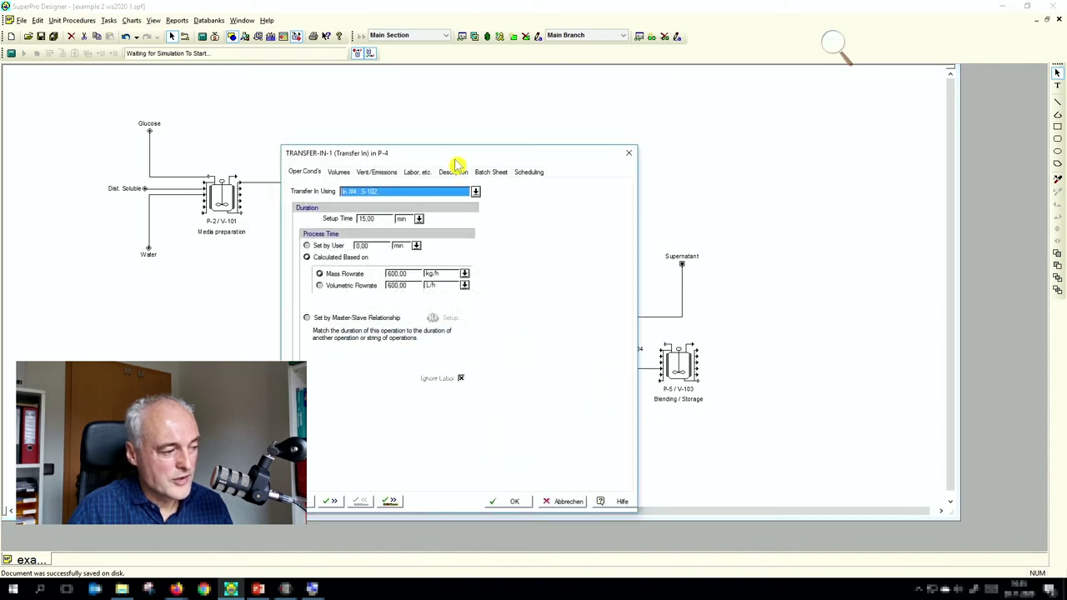
{"action": "left_click_drag", "start_coordinate": [456, 161], "coordinate": [612, 95]}
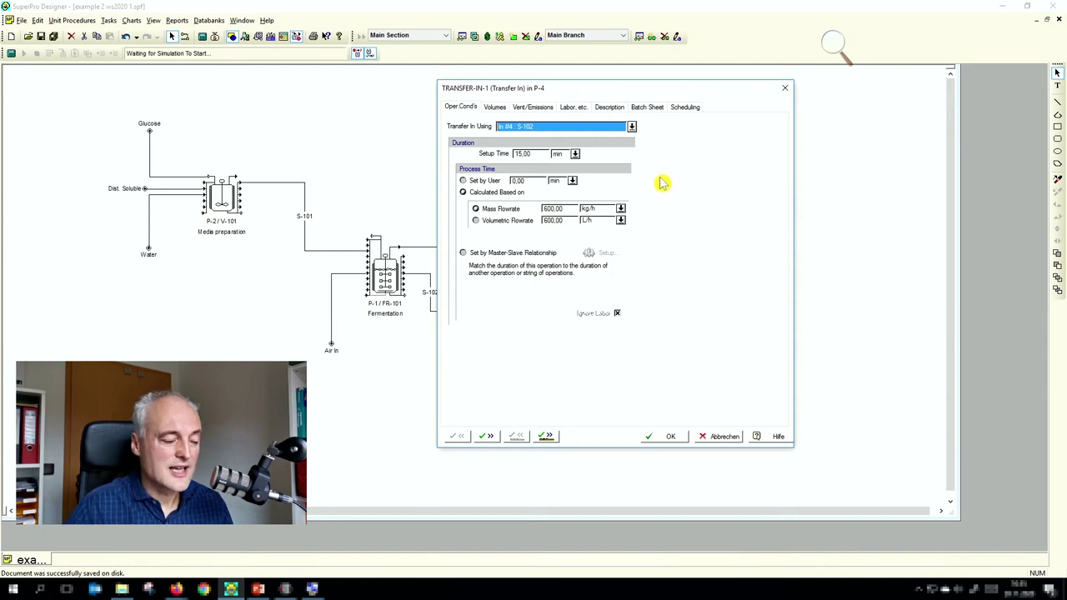
{"action": "left_click", "coordinate": [512, 253]}
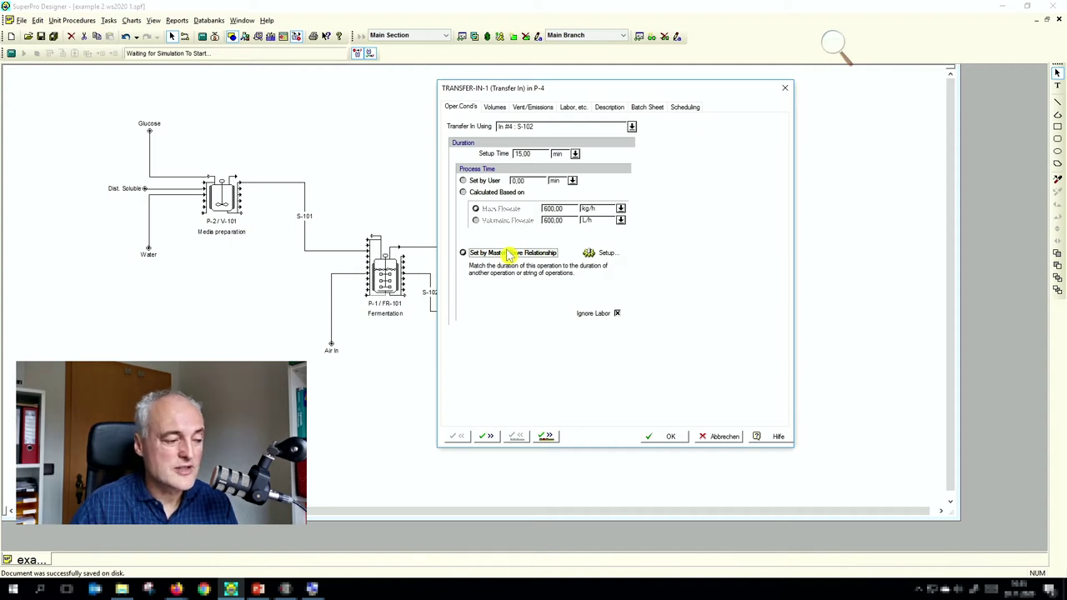
{"action": "left_click", "coordinate": [597, 254]}
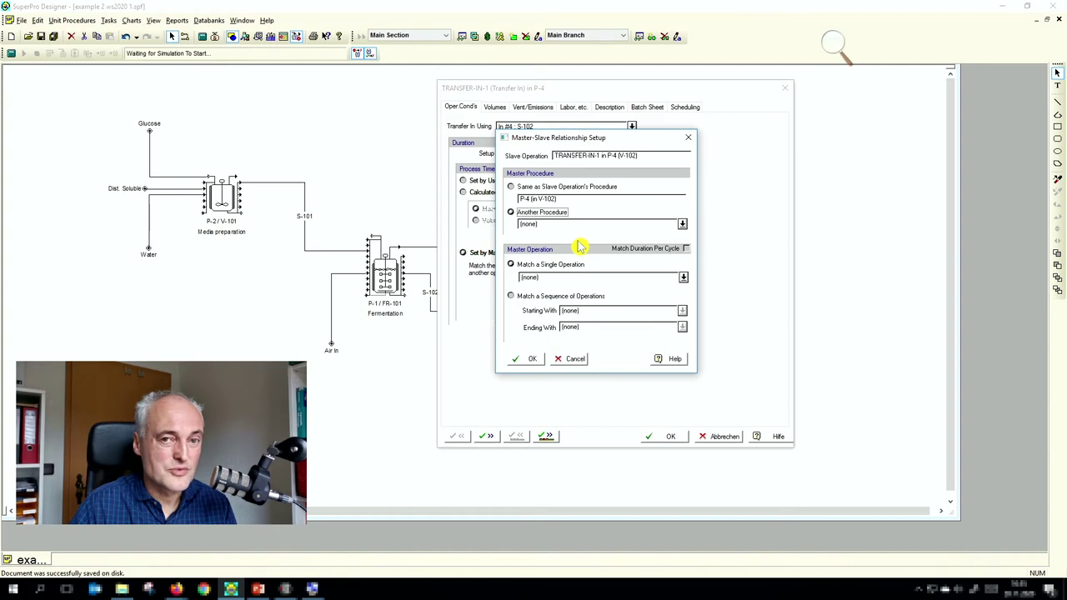
{"action": "left_click", "coordinate": [682, 225]}
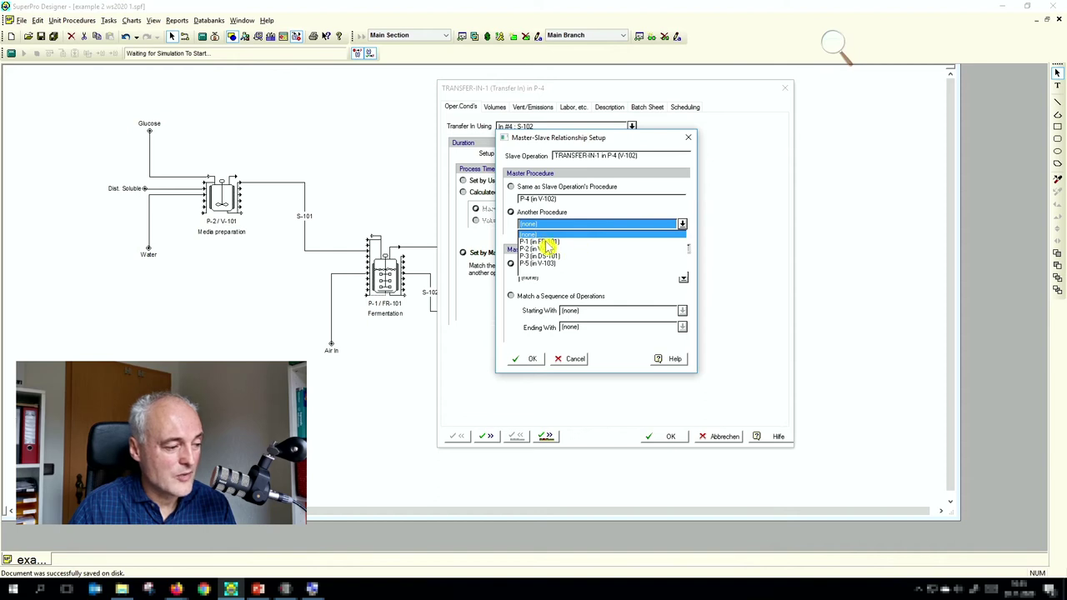
{"action": "left_click", "coordinate": [547, 243]}
{"action": "left_click", "coordinate": [684, 280]}
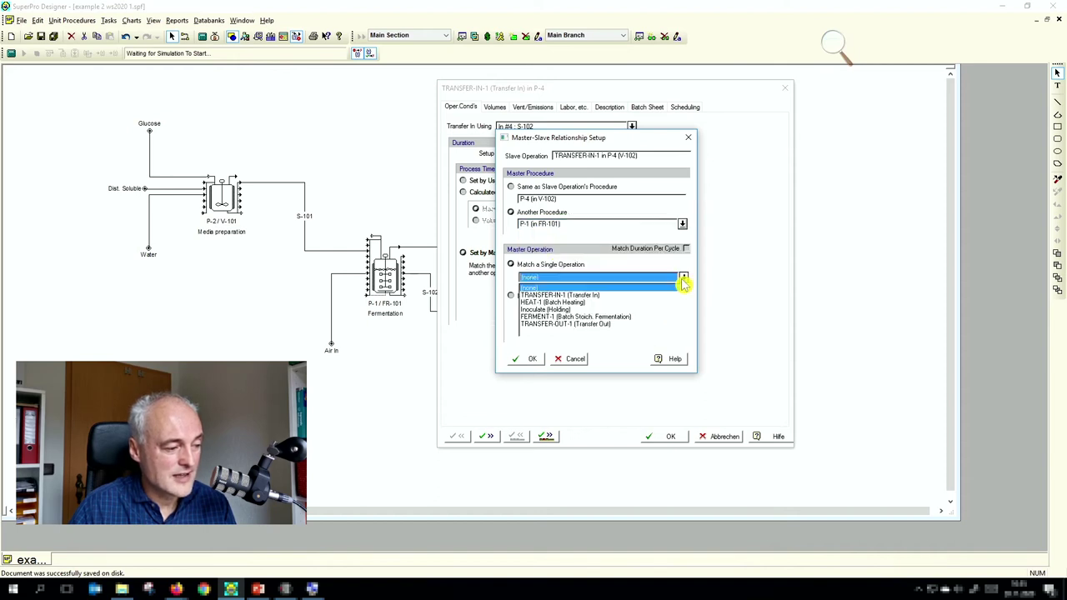
{"action": "left_click", "coordinate": [577, 324]}
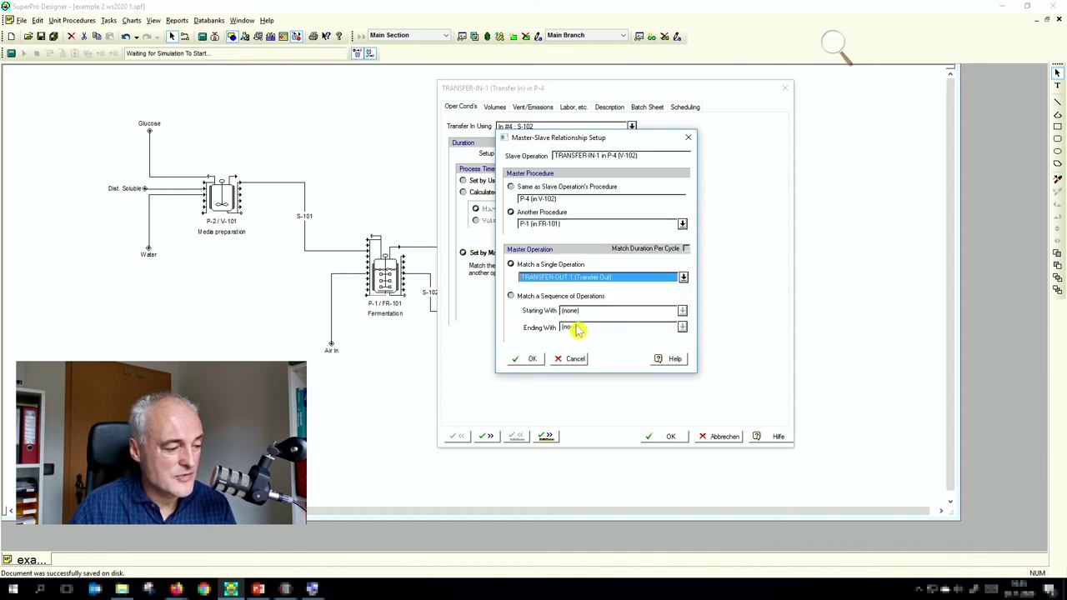
{"action": "left_click", "coordinate": [529, 359]}
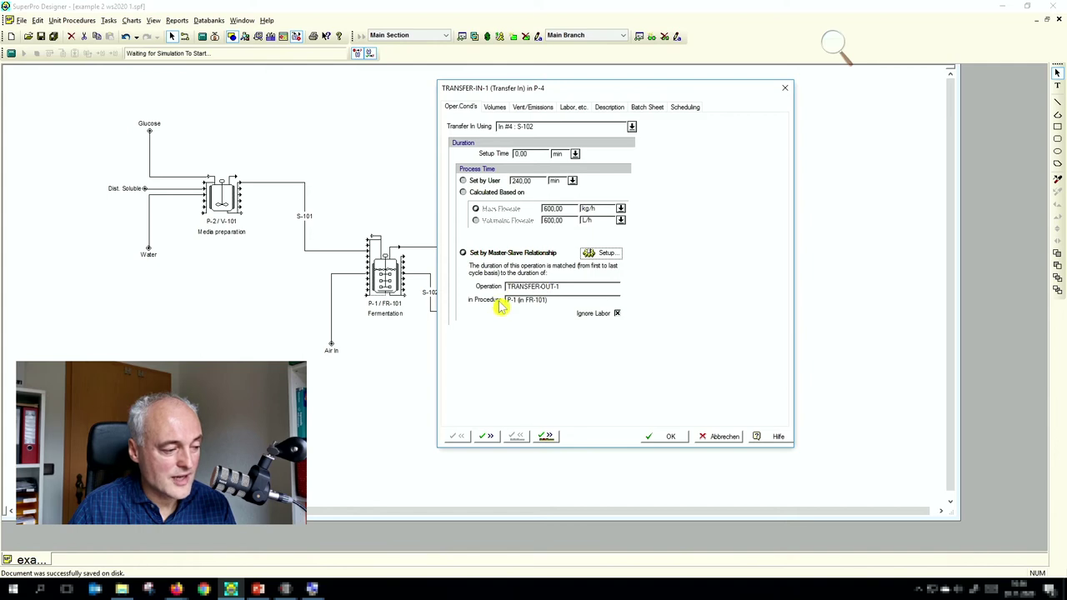
Synchronize the scheduling of TRANSFER-IN-1 in P-4 with its master operation and accept the operation settings.
{"action": "left_click", "coordinate": [689, 108]}
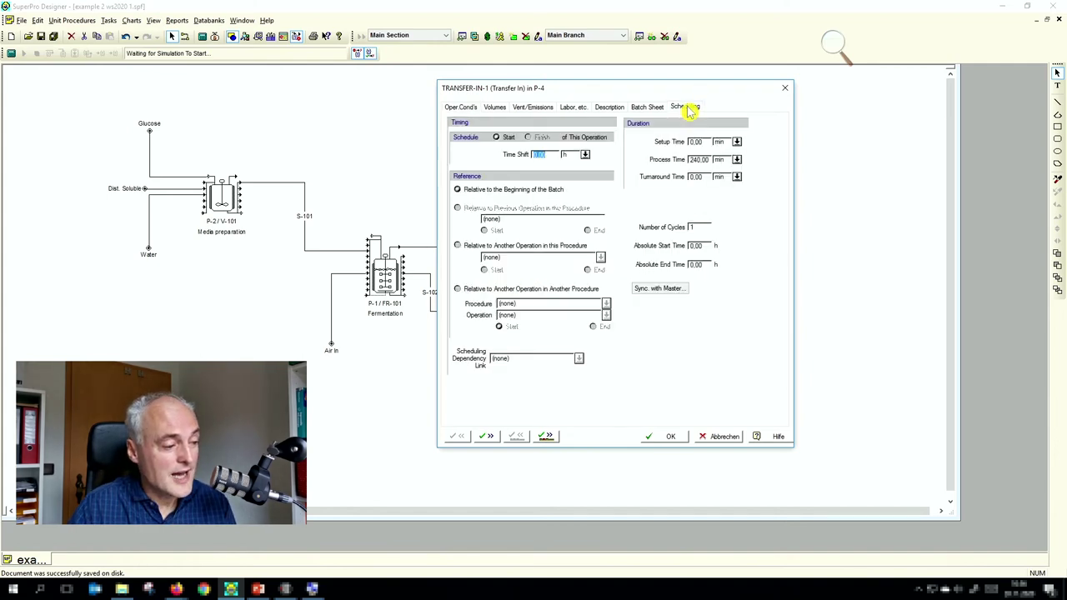
{"action": "left_click", "coordinate": [657, 289]}
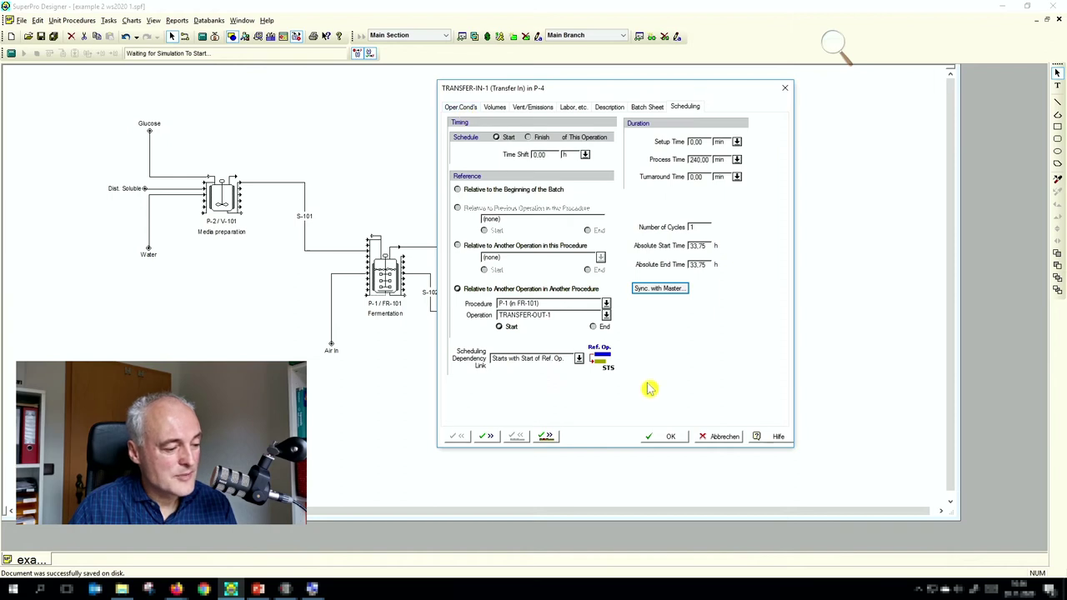
{"action": "left_click", "coordinate": [668, 440]}
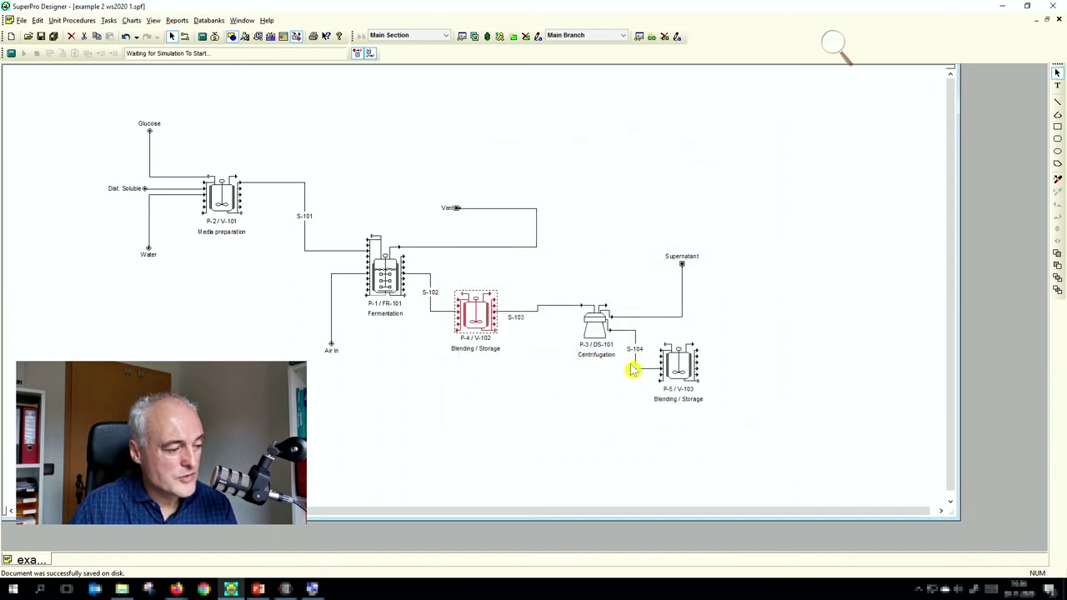
Schedule CENTRIFUGE-1 in P-3 relative to the start of TRANSFER-OUT-1 in procedure P-4 (in V-102).
{"action": "left_click", "coordinate": [592, 332]}
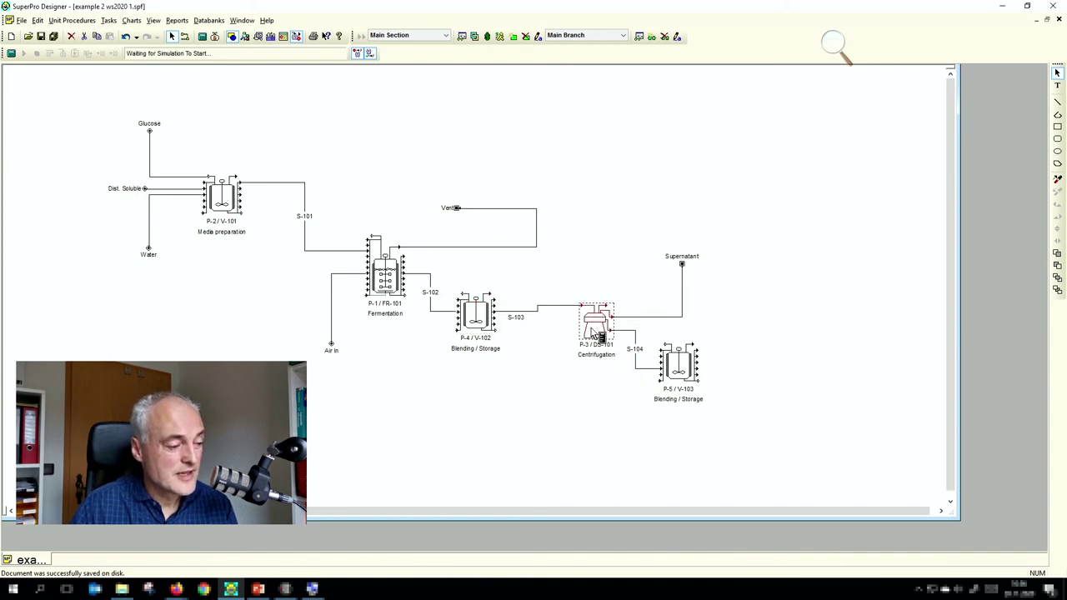
{"action": "right_click", "coordinate": [593, 332]}
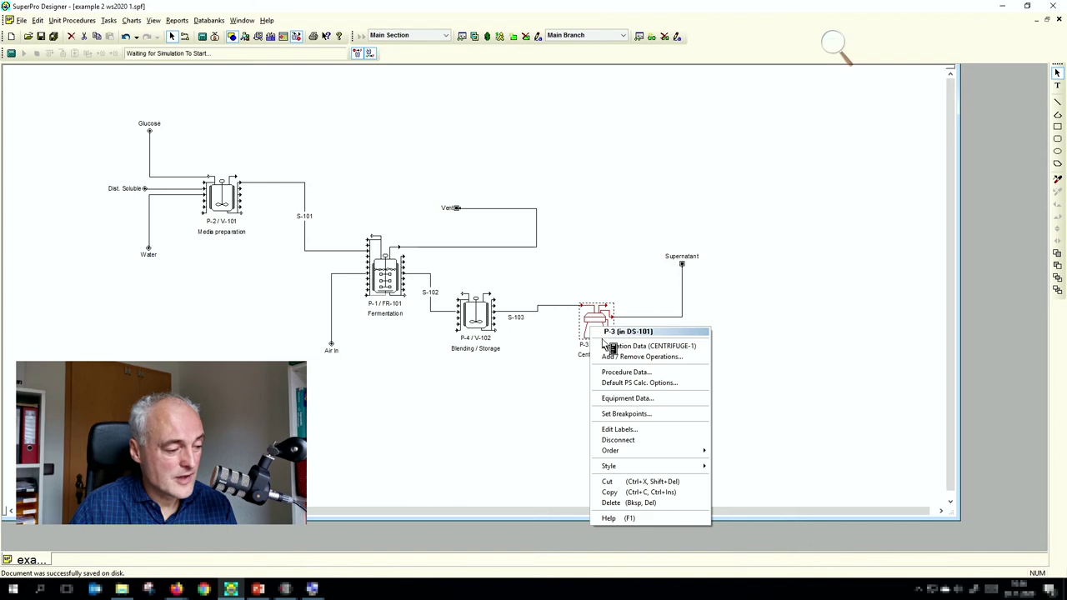
{"action": "left_click", "coordinate": [613, 345]}
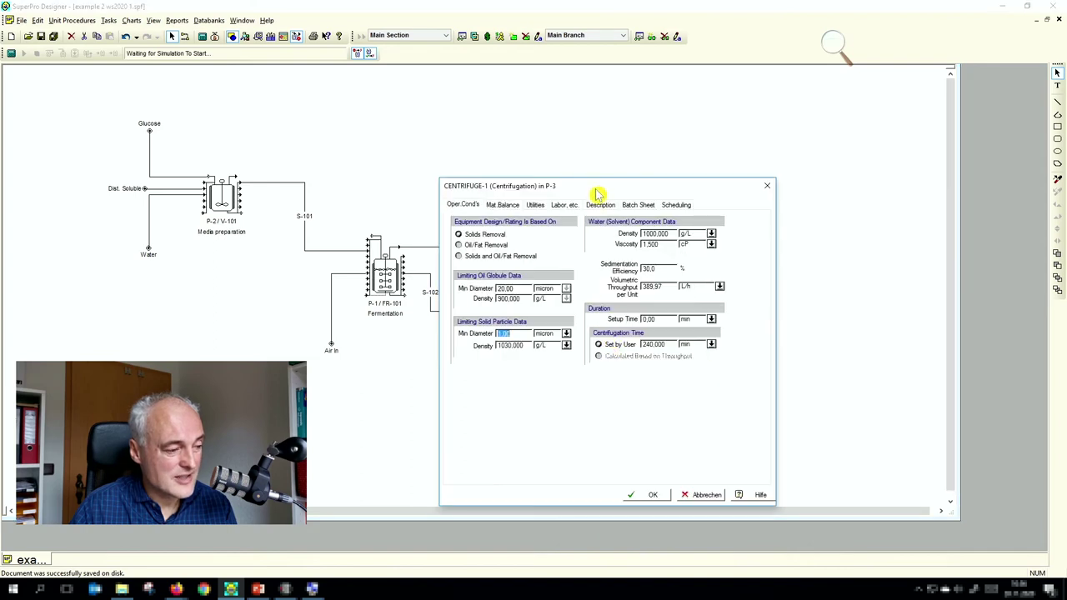
{"action": "left_click_drag", "start_coordinate": [594, 187], "coordinate": [618, 137]}
{"action": "left_click", "coordinate": [702, 157]}
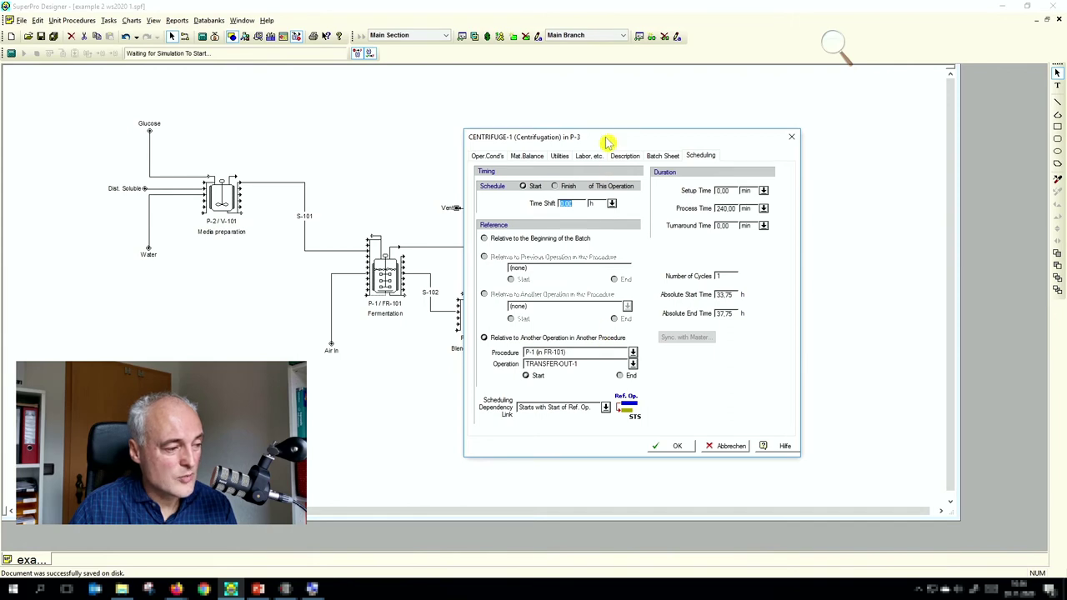
{"action": "left_click_drag", "start_coordinate": [606, 137], "coordinate": [650, 116]}
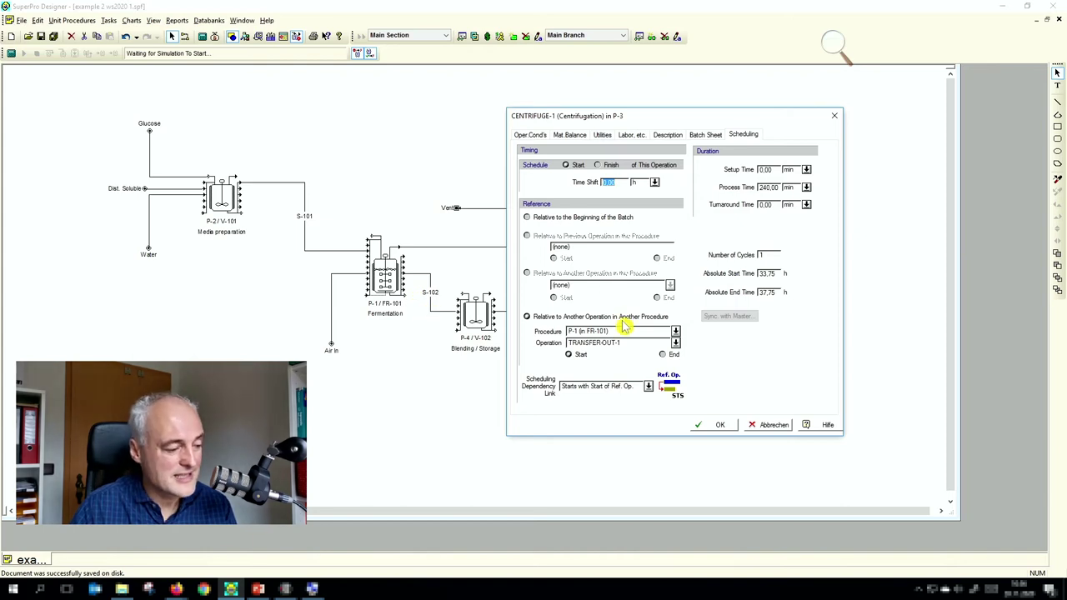
{"action": "left_click", "coordinate": [675, 332]}
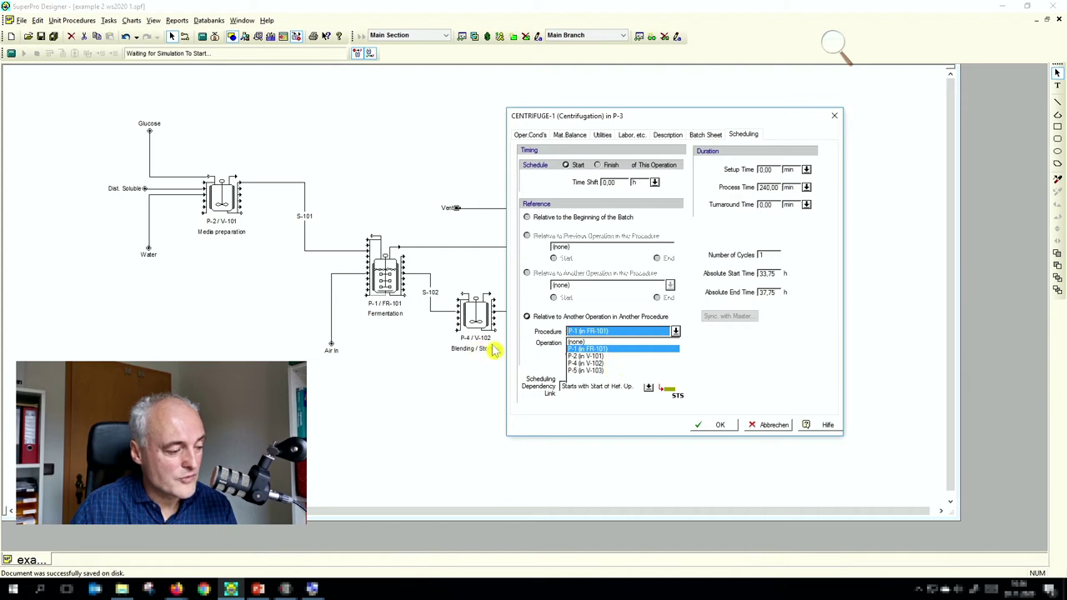
{"action": "left_click", "coordinate": [575, 364]}
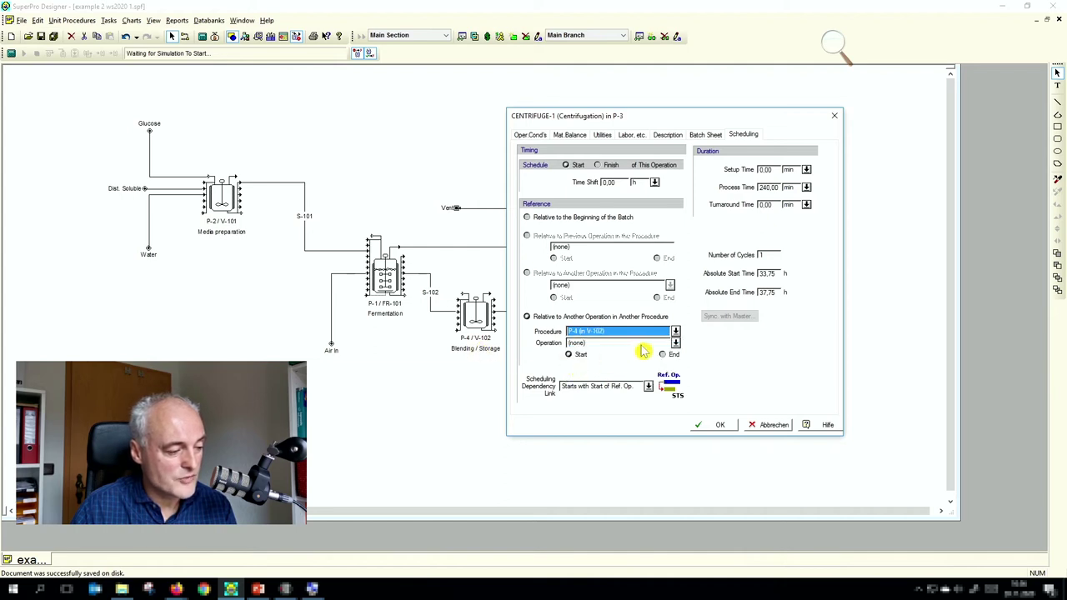
{"action": "left_click", "coordinate": [675, 344]}
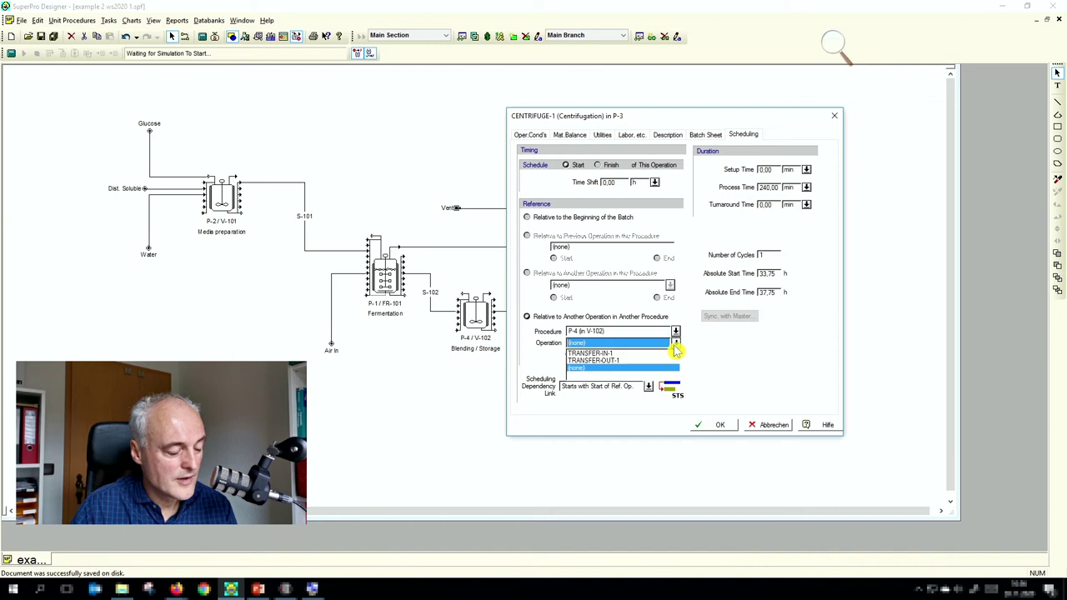
{"action": "left_click", "coordinate": [624, 360]}
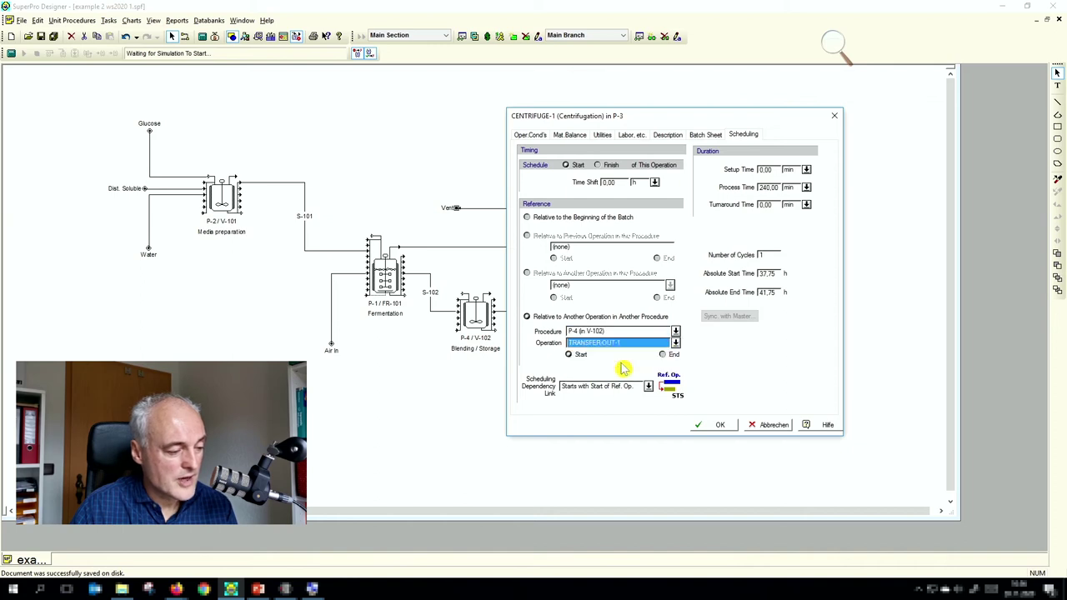
{"action": "left_click", "coordinate": [708, 427]}
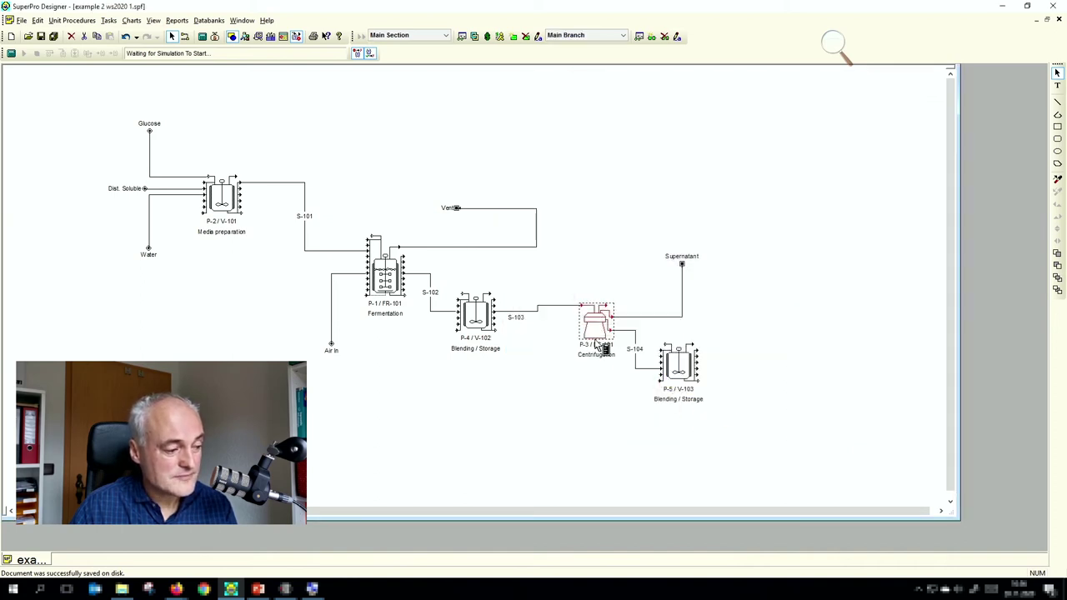
Set the process time of TRANSFER-OUT-1 in P-4 by master-slave relationship.
{"action": "left_click", "coordinate": [487, 320]}
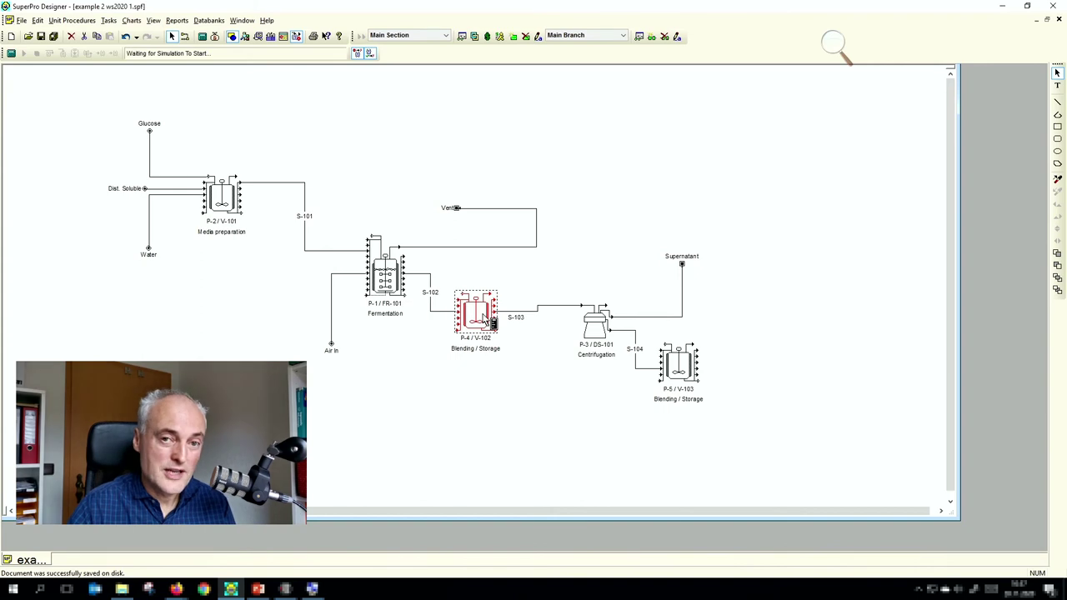
{"action": "right_click", "coordinate": [487, 320]}
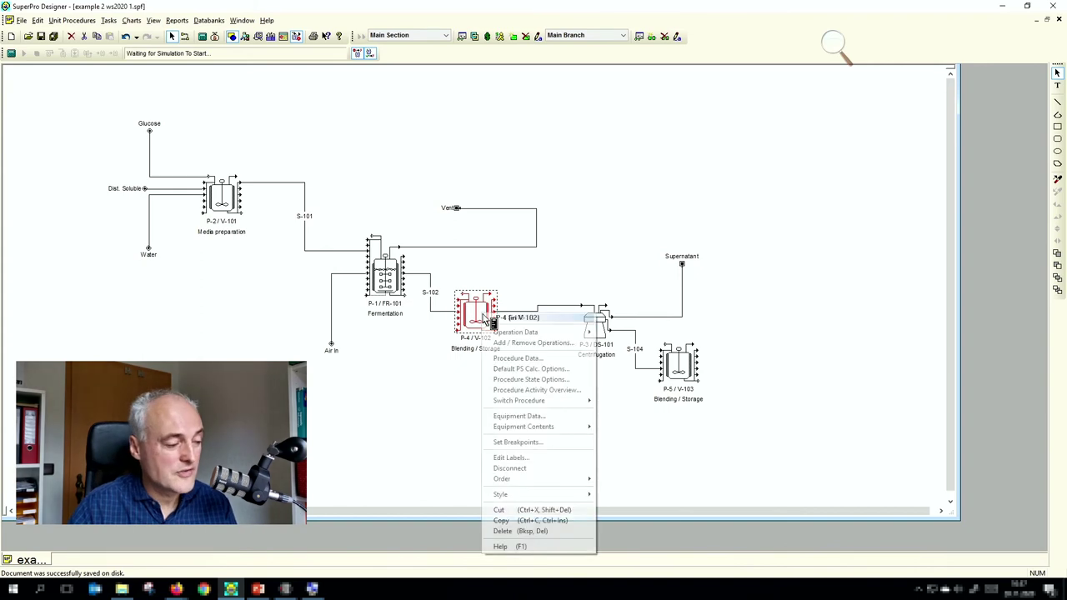
{"action": "mouse_move", "coordinate": [504, 334]}
{"action": "left_click", "coordinate": [454, 347]}
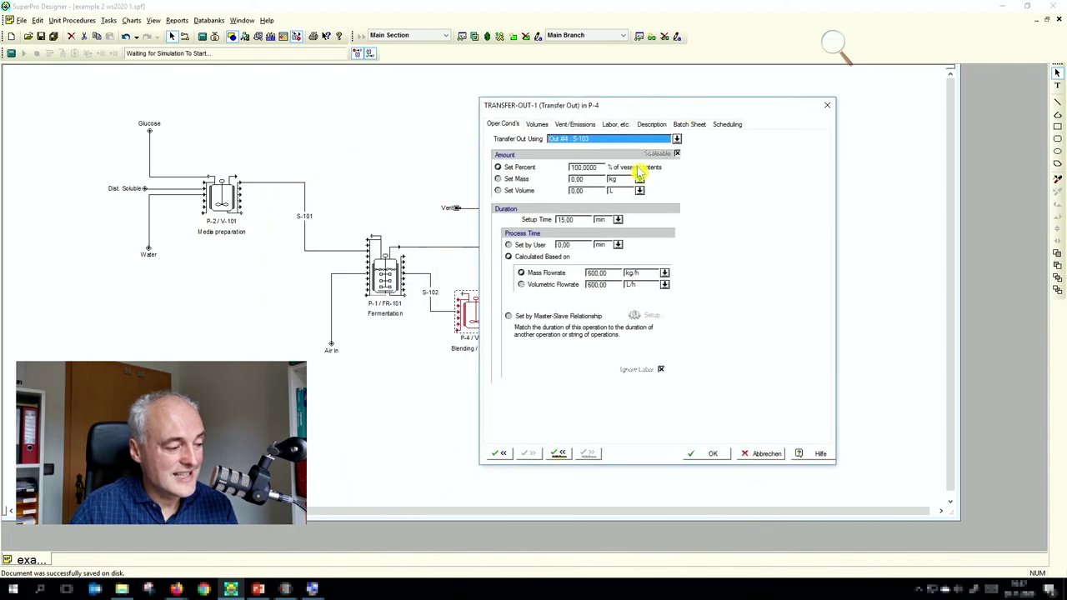
{"action": "left_click_drag", "start_coordinate": [619, 109], "coordinate": [791, 109]}
{"action": "left_click", "coordinate": [677, 312]}
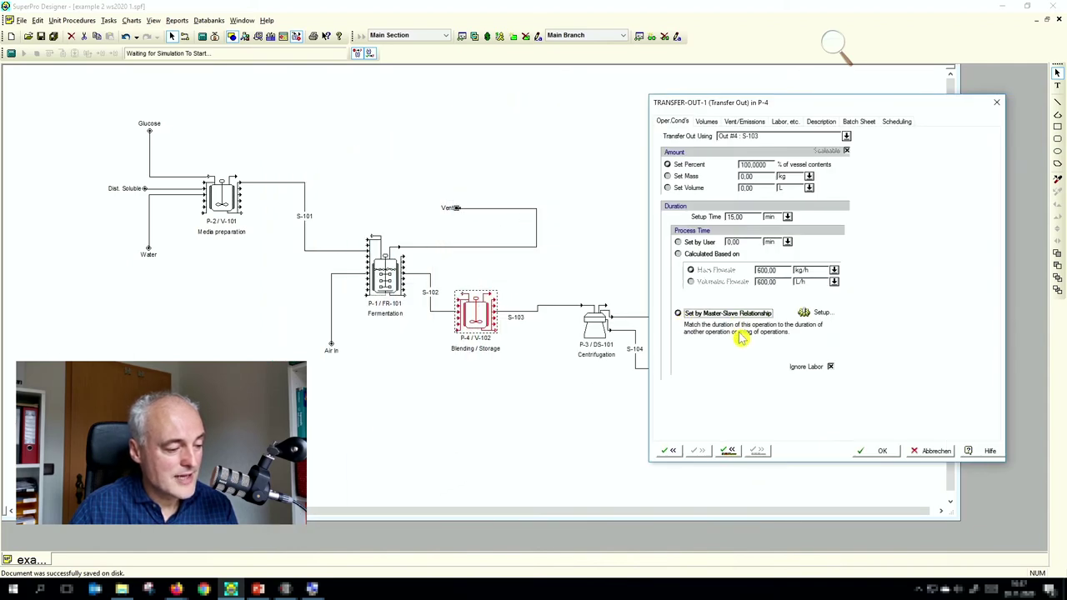
Match the duration of TRANSFER-OUT-1 in P-4 to the single operation CENTRIFUGE-1 in P-3 (in DS-101) and accept the operation settings.
{"action": "left_click", "coordinate": [814, 314]}
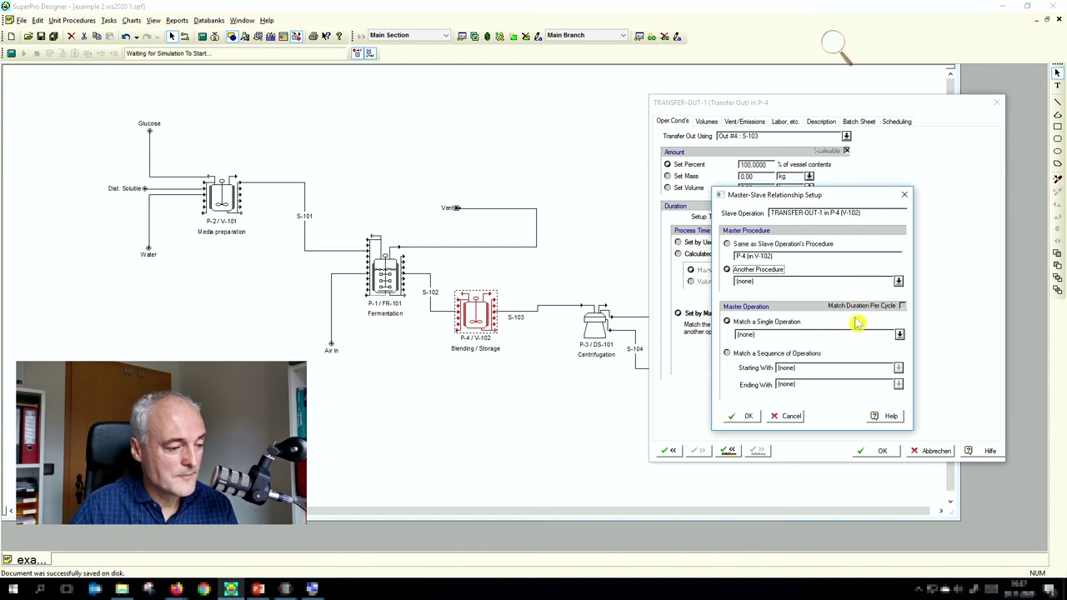
{"action": "left_click", "coordinate": [898, 281]}
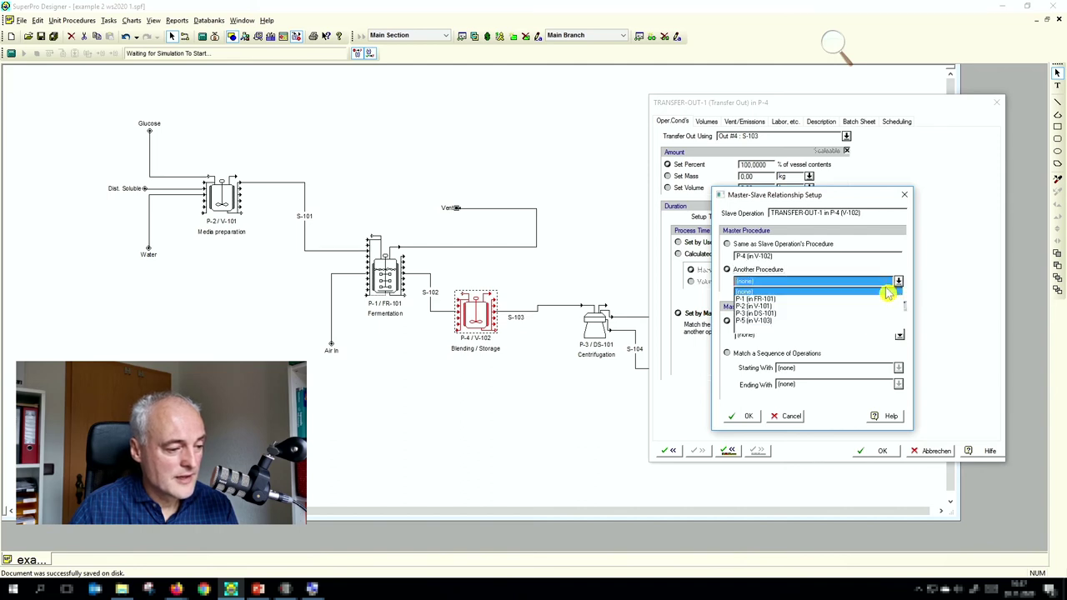
{"action": "left_click", "coordinate": [771, 313]}
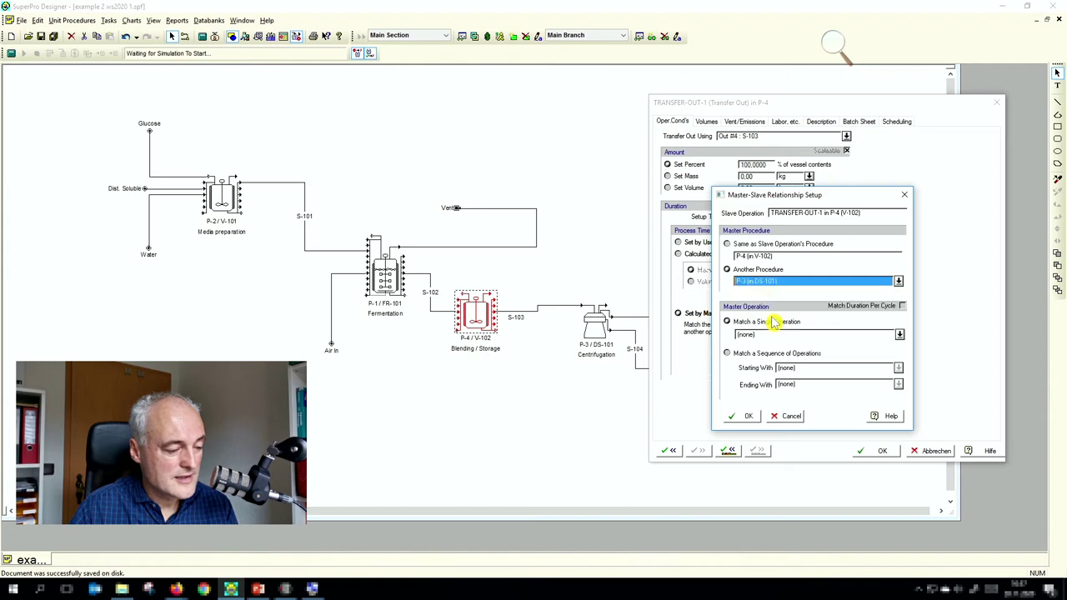
{"action": "left_click", "coordinate": [898, 334]}
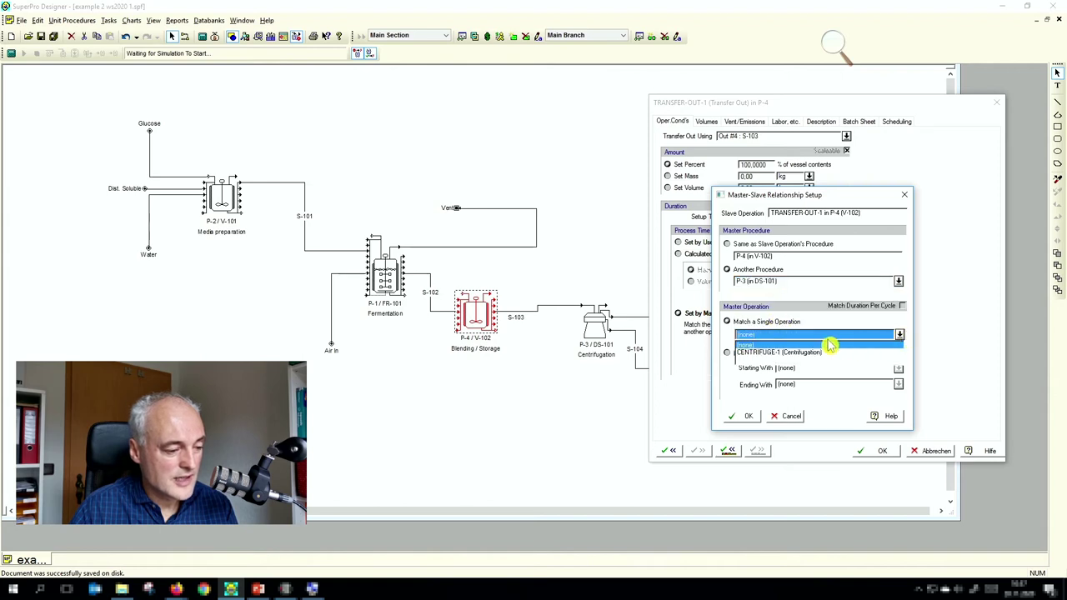
{"action": "left_click", "coordinate": [807, 353]}
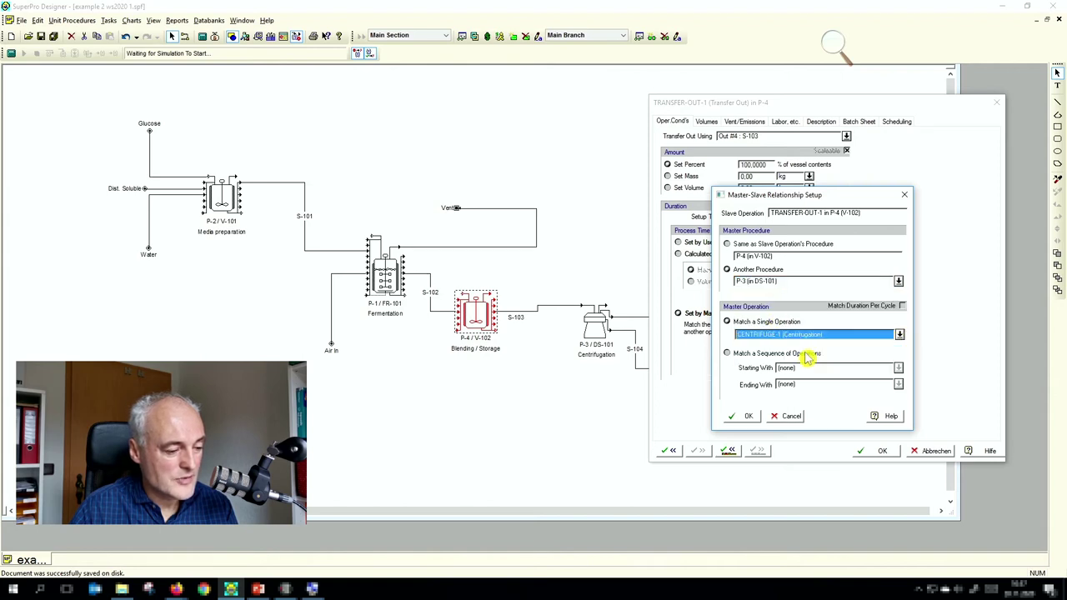
{"action": "left_click", "coordinate": [744, 417]}
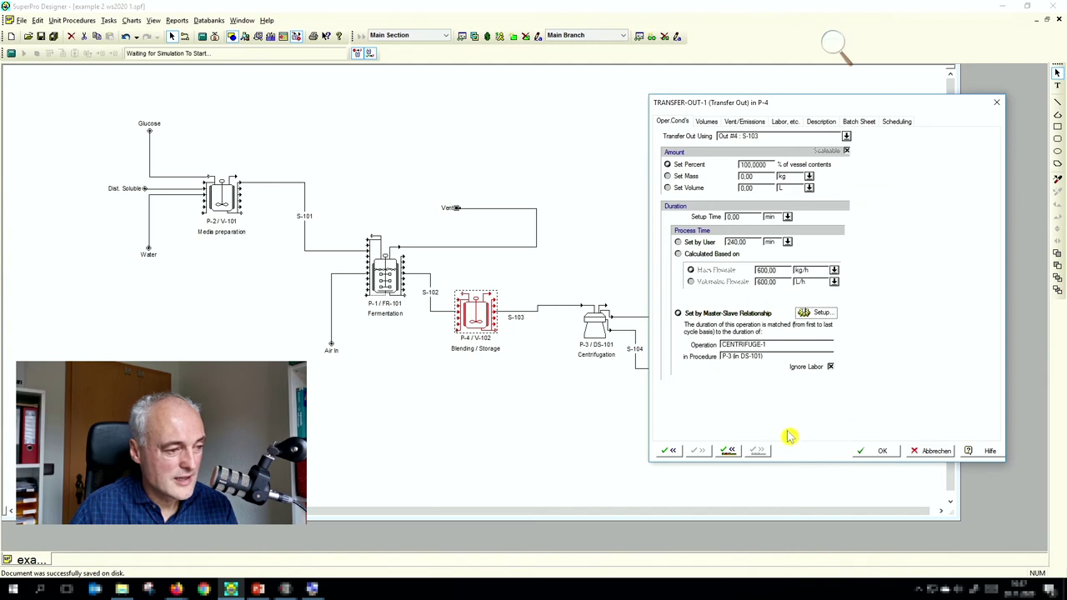
{"action": "left_click", "coordinate": [861, 454]}
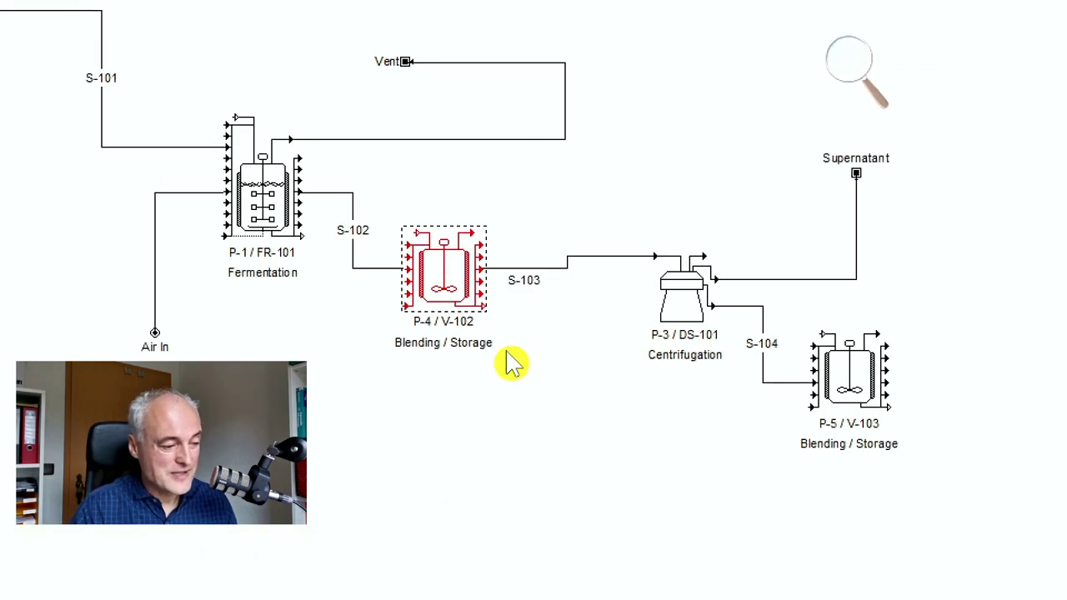
{"action": "left_click", "coordinate": [509, 421]}
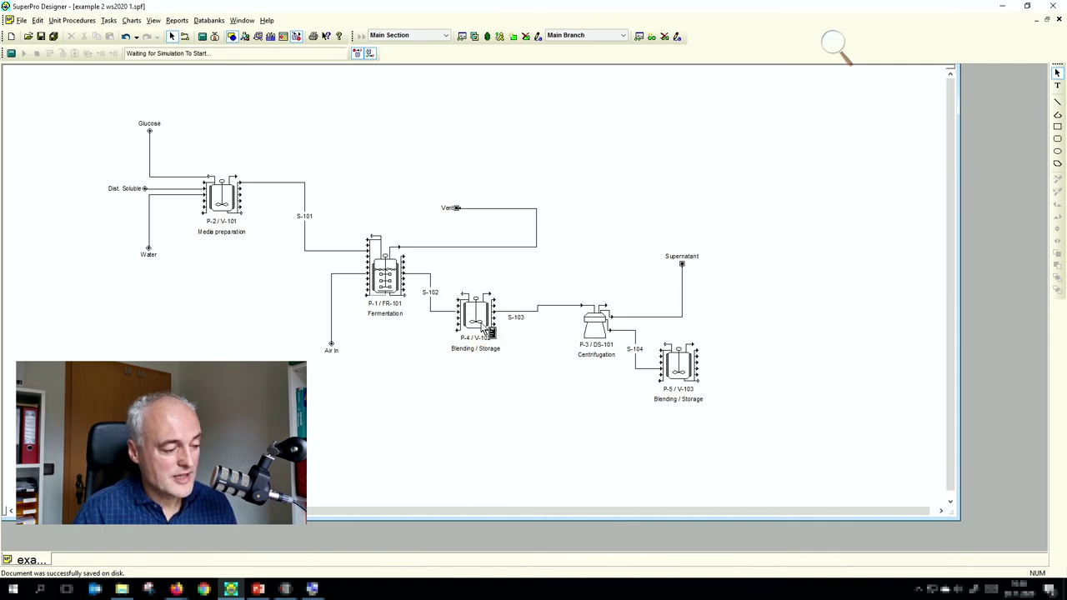
Open the TRANSFER-IN-1 operation data of storage procedure P-5 and show its scheduling settings.
{"action": "right_click", "coordinate": [678, 366]}
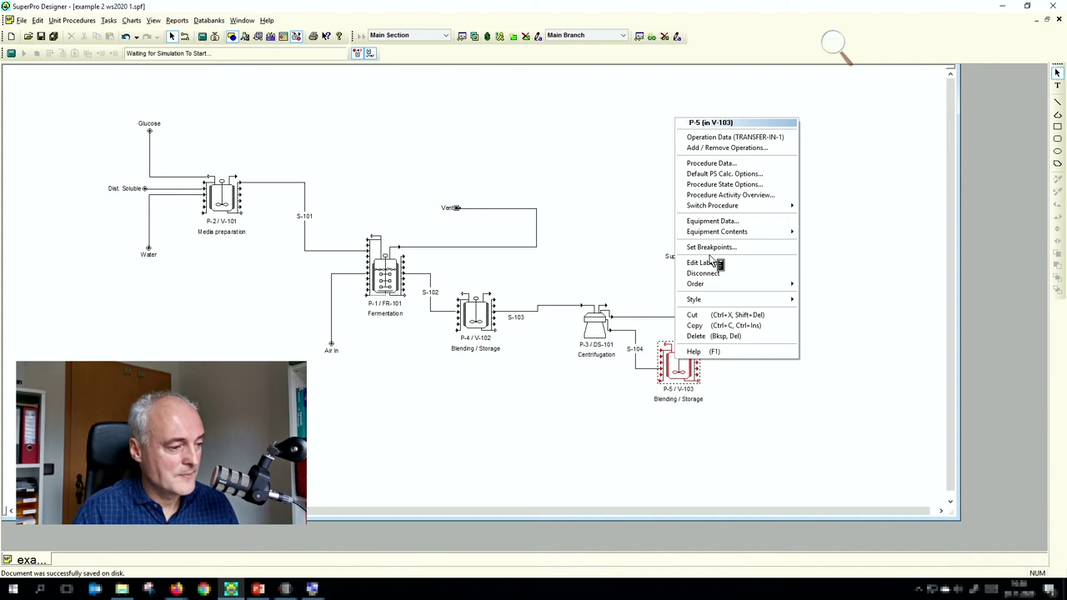
{"action": "left_click", "coordinate": [709, 139]}
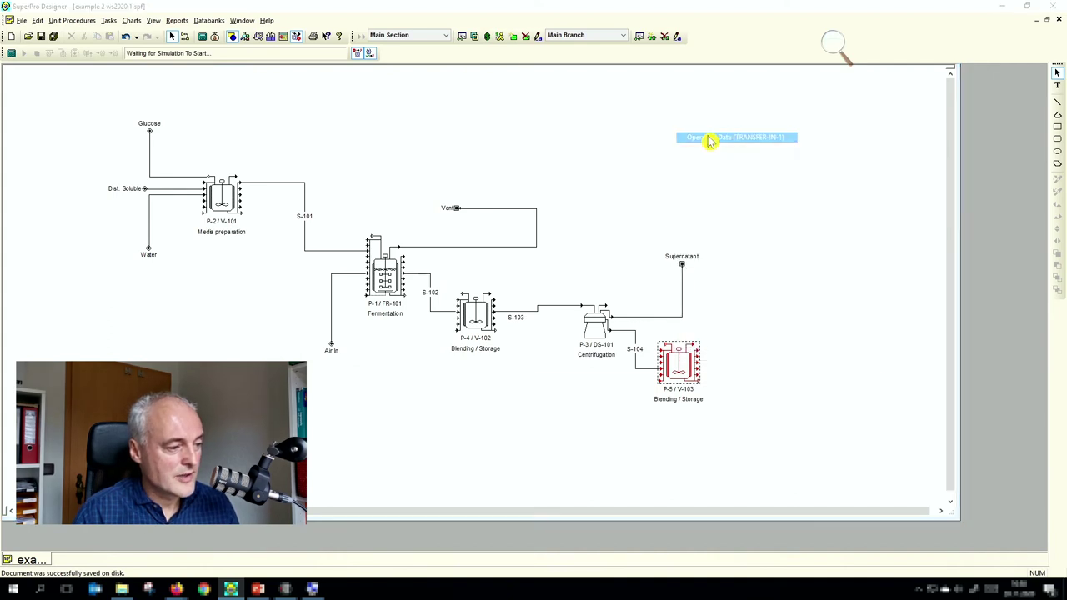
{"action": "left_click_drag", "start_coordinate": [689, 9], "coordinate": [674, 102]}
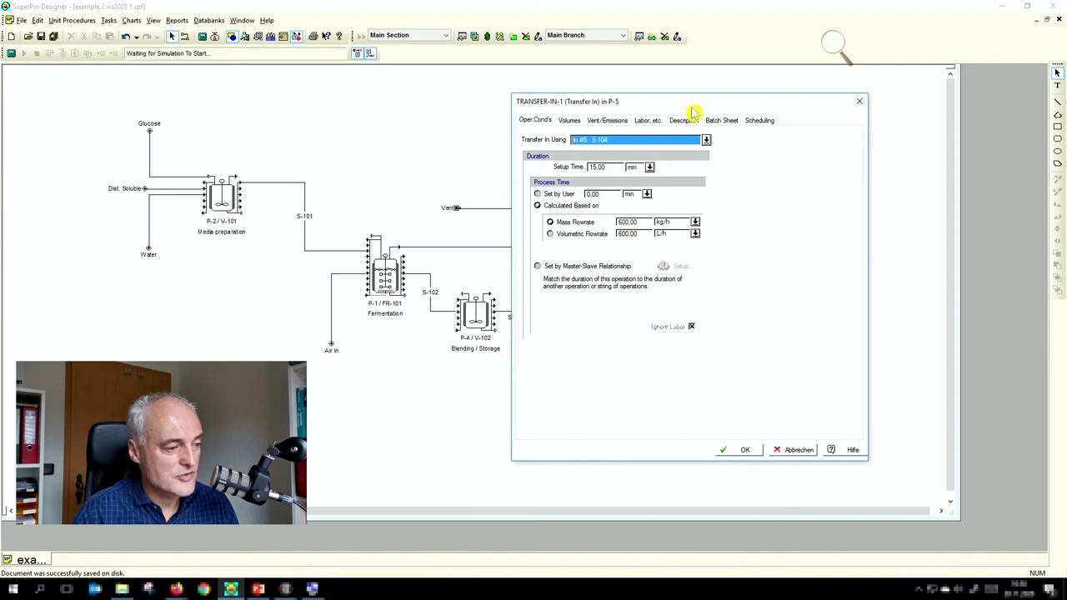
{"action": "left_click_drag", "start_coordinate": [691, 104], "coordinate": [357, 82]}
{"action": "left_click", "coordinate": [340, 135]}
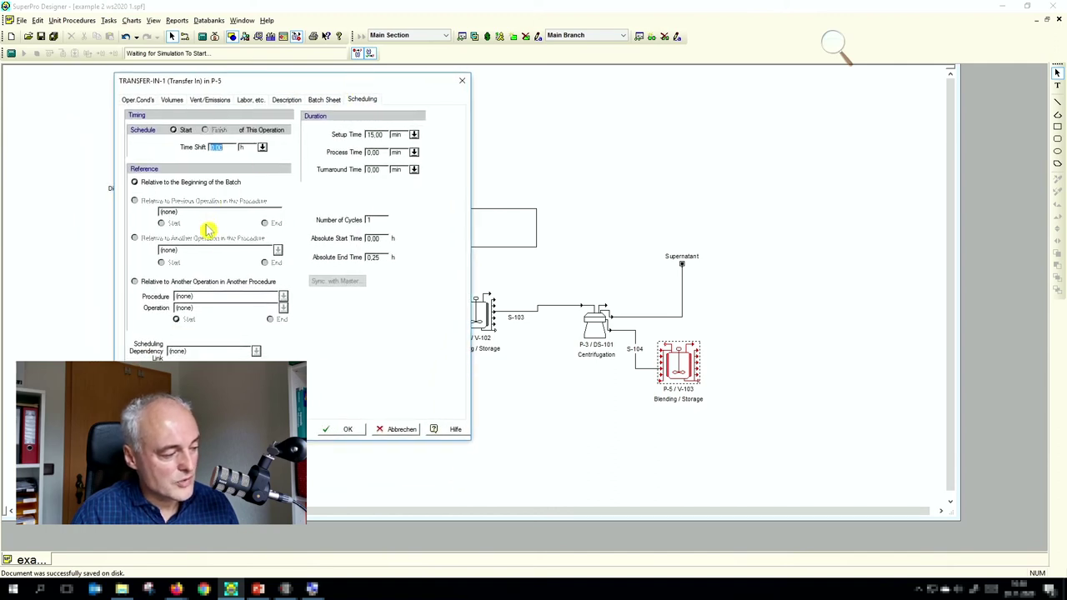
{"action": "left_click_drag", "start_coordinate": [265, 89], "coordinate": [701, 106]}
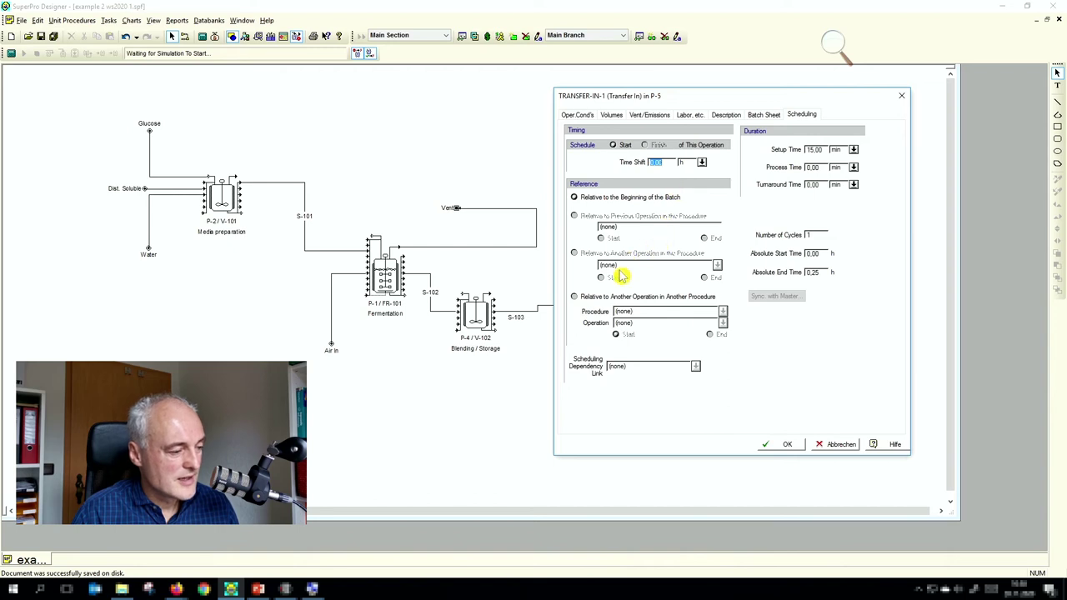
Schedule TRANSFER-IN-1 in P-5 relative to the start of TRANSFER-OUT-1 in procedure P-4 (in V-102).
{"action": "left_click", "coordinate": [602, 298]}
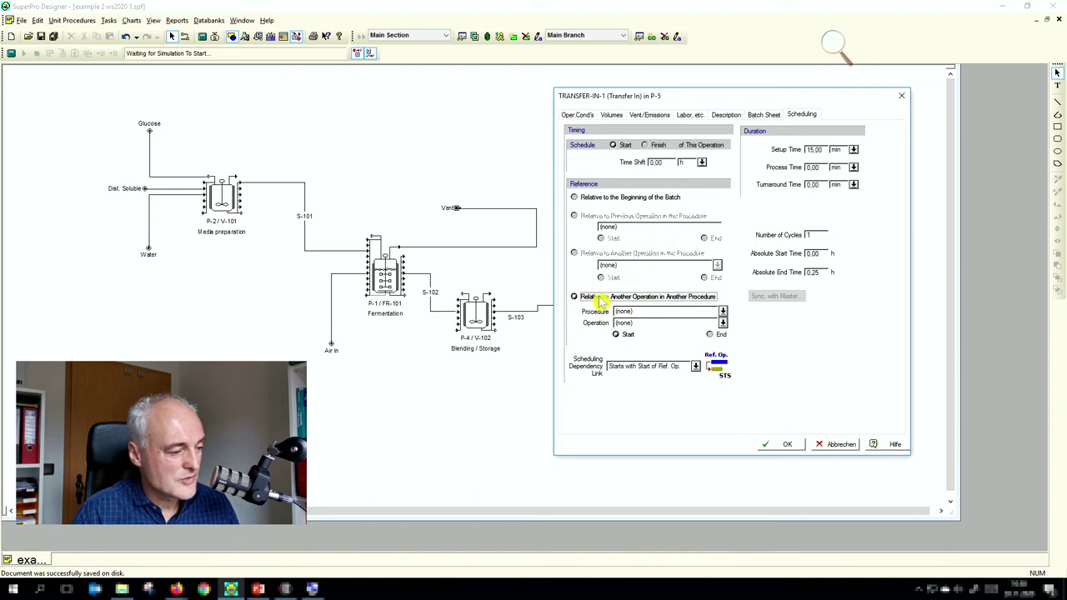
{"action": "left_click", "coordinate": [722, 313]}
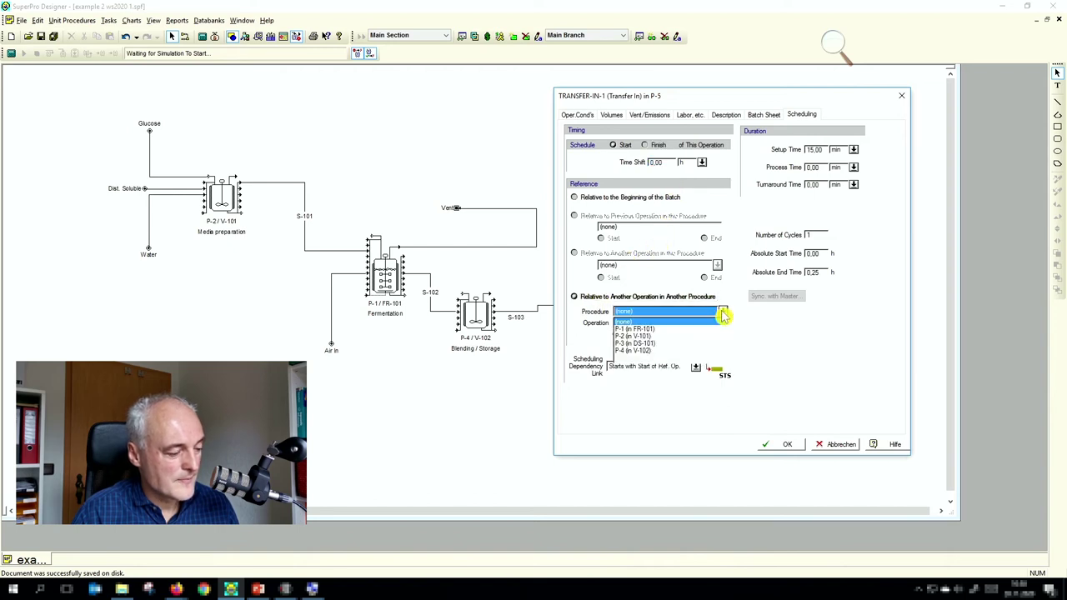
{"action": "left_click", "coordinate": [632, 351]}
{"action": "left_click", "coordinate": [723, 324]}
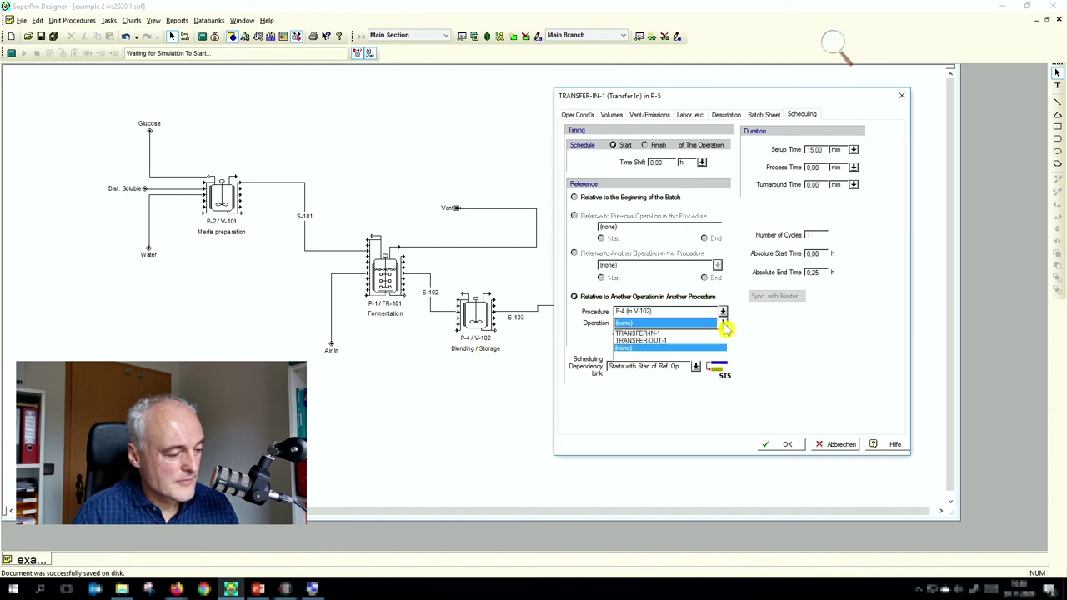
{"action": "left_click", "coordinate": [665, 341]}
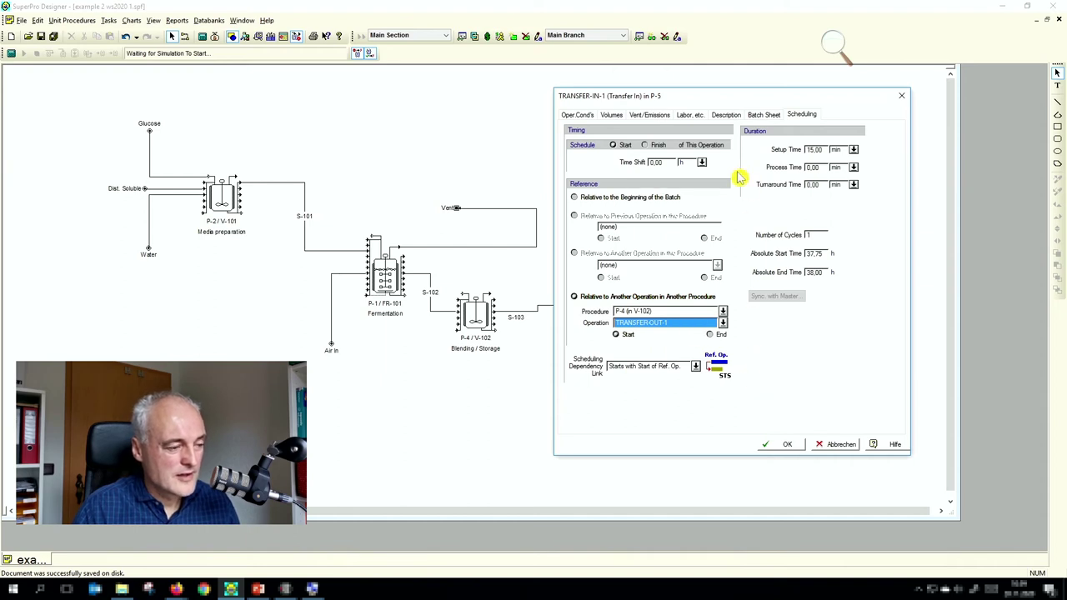
Set the process time of TRANSFER-IN-1 in P-5 by master-slave relationship, matching the single operation CENTRIFUGE-1 in P-3 (in DS-101).
{"action": "left_click", "coordinate": [579, 116]}
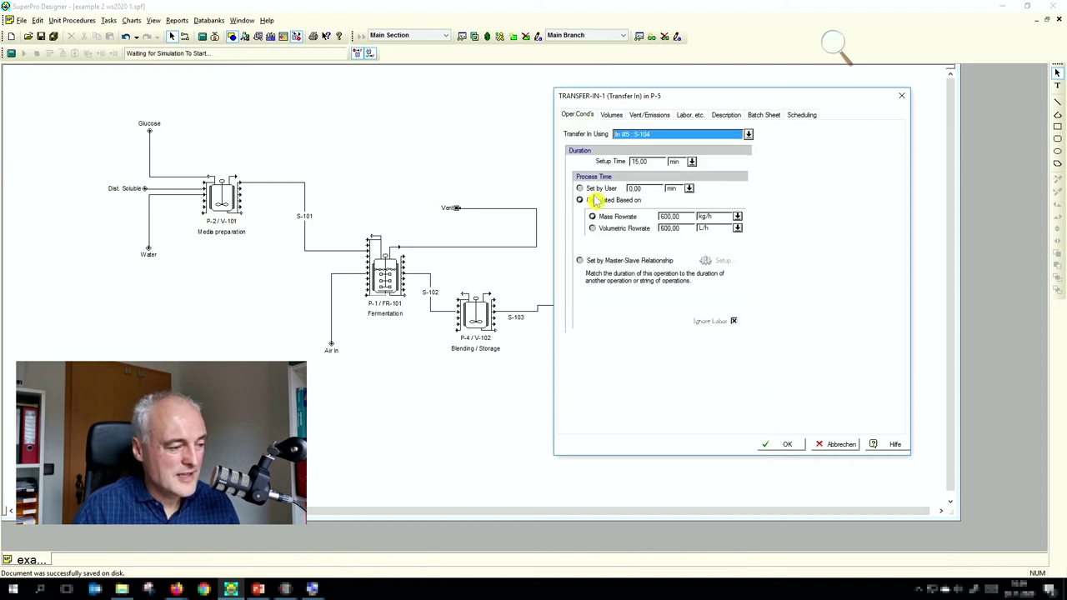
{"action": "left_click", "coordinate": [596, 261]}
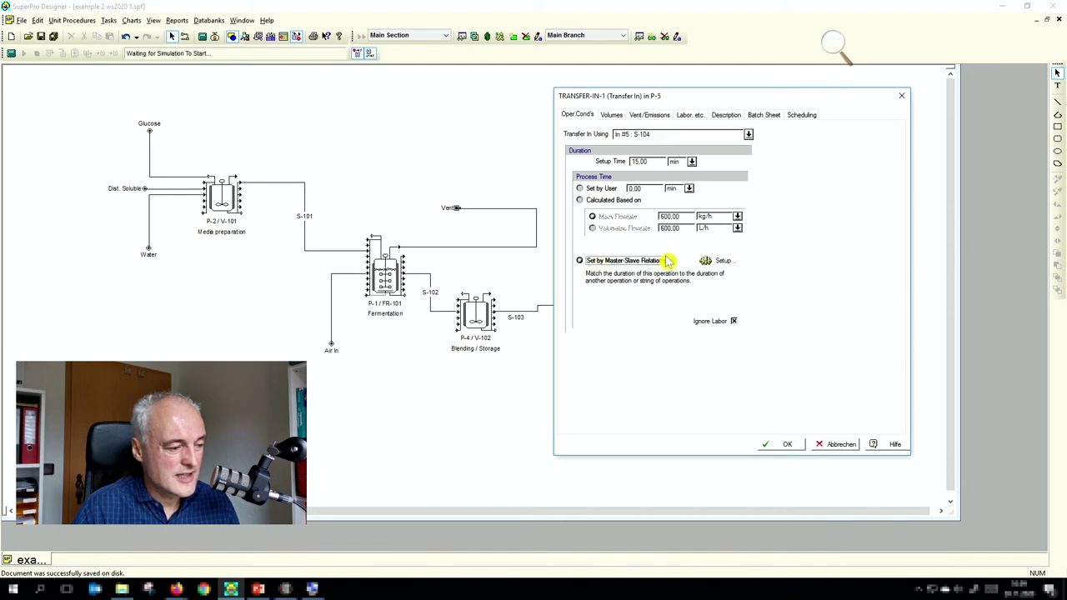
{"action": "left_click", "coordinate": [705, 262]}
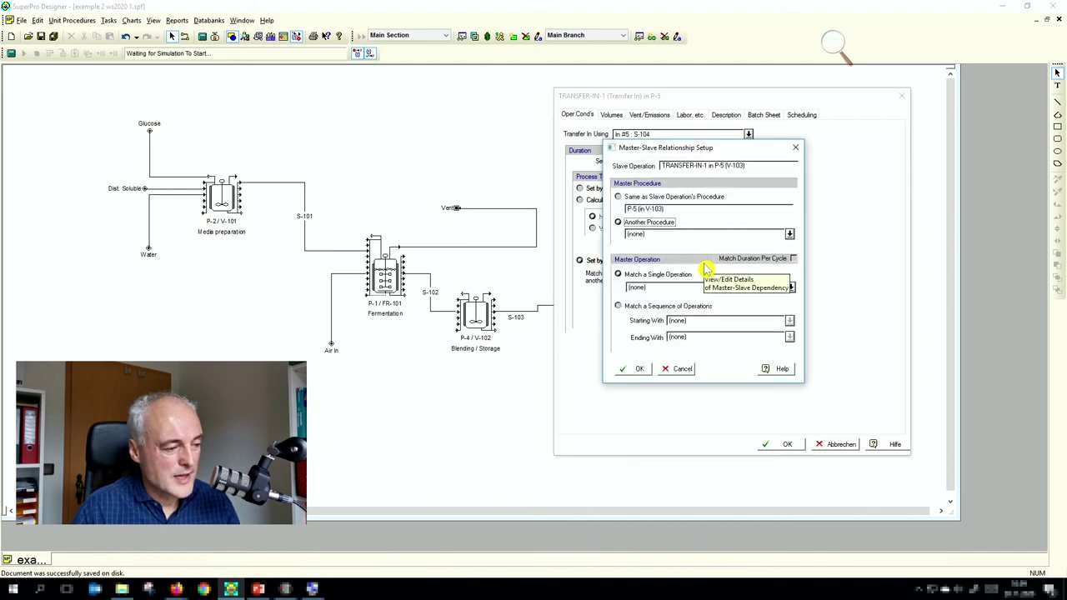
{"action": "left_click", "coordinate": [789, 235]}
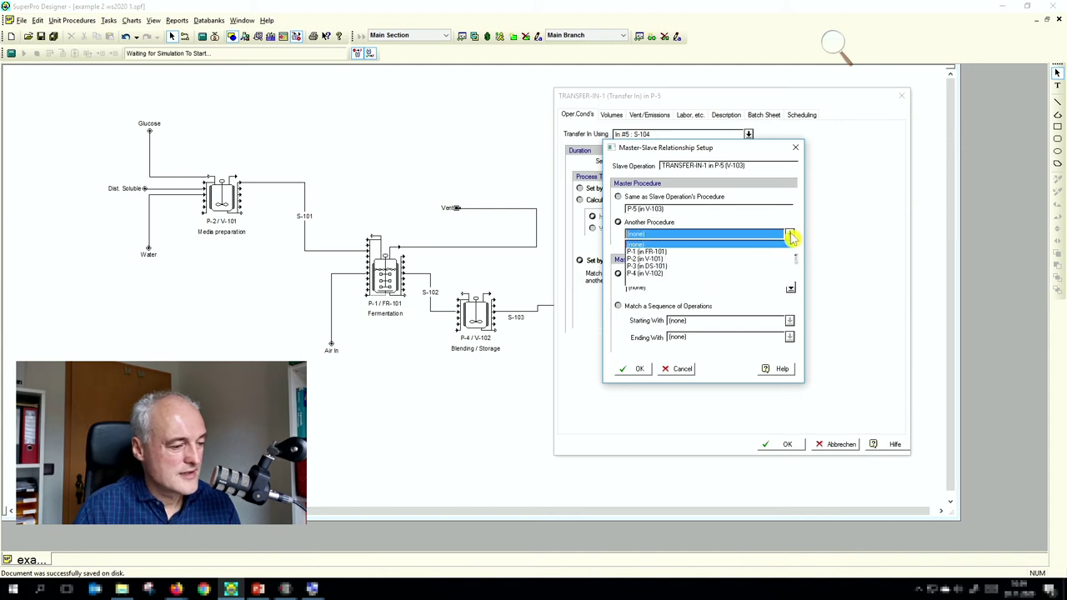
{"action": "left_click", "coordinate": [658, 266]}
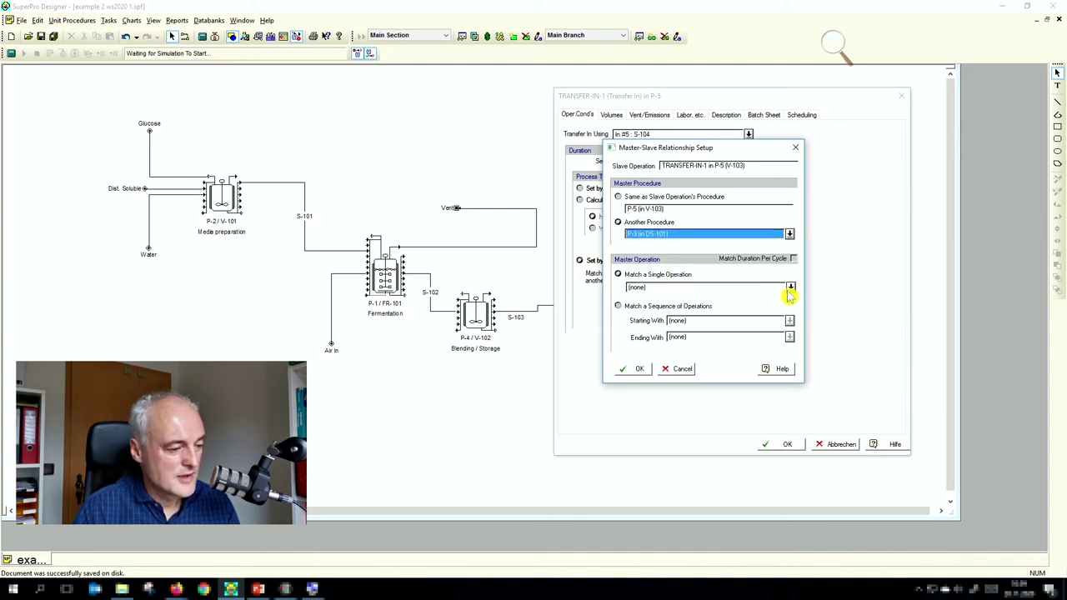
{"action": "left_click", "coordinate": [788, 288]}
{"action": "left_click", "coordinate": [708, 307]}
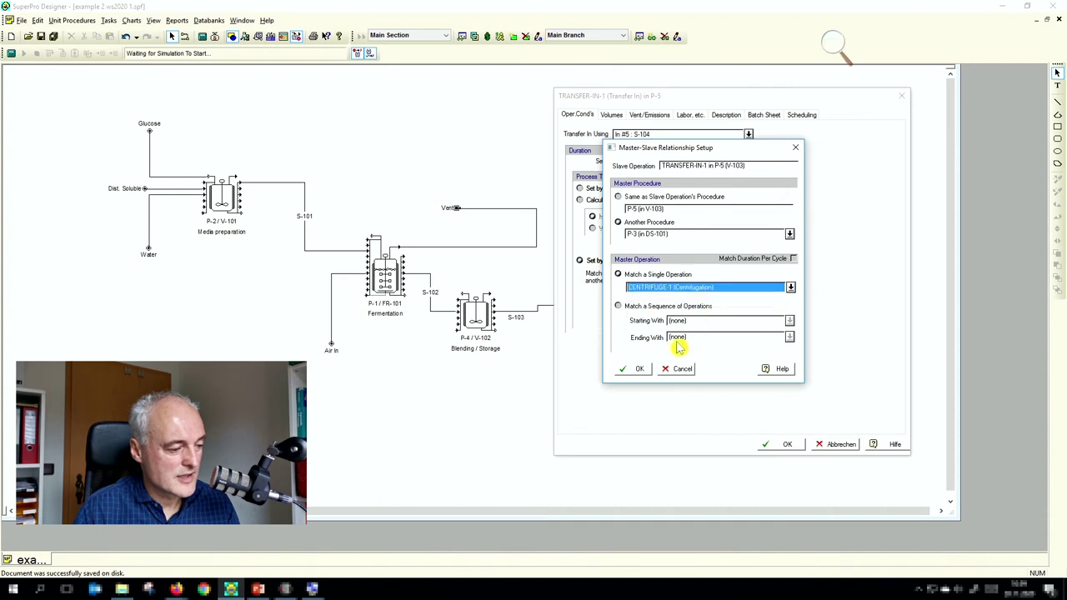
{"action": "left_click", "coordinate": [637, 372]}
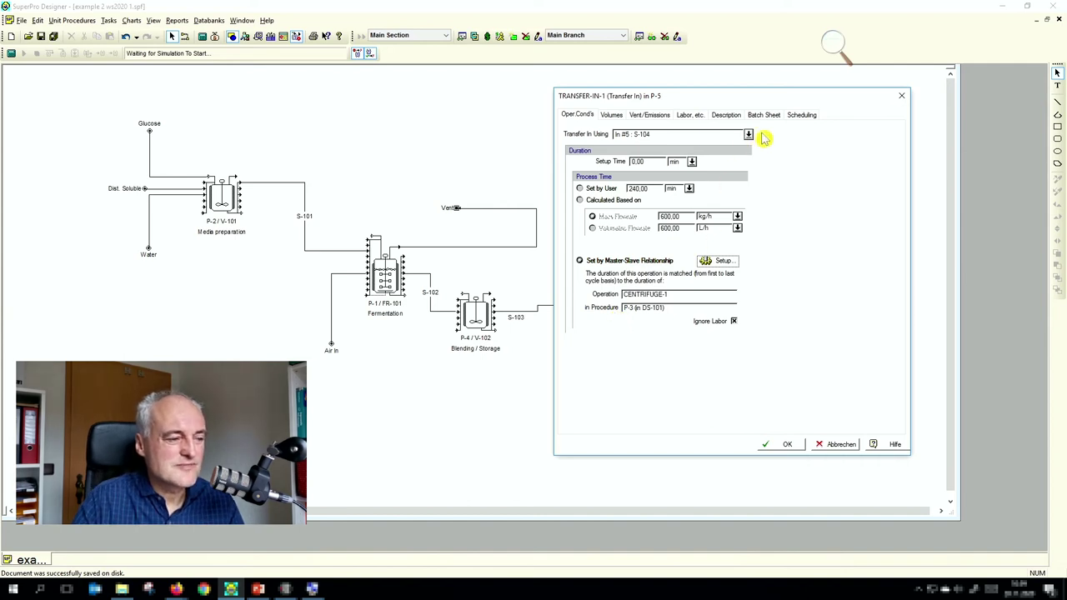
Synchronize the scheduling of TRANSFER-IN-1 in P-5 with its master operation and accept the operation settings.
{"action": "left_click", "coordinate": [801, 115]}
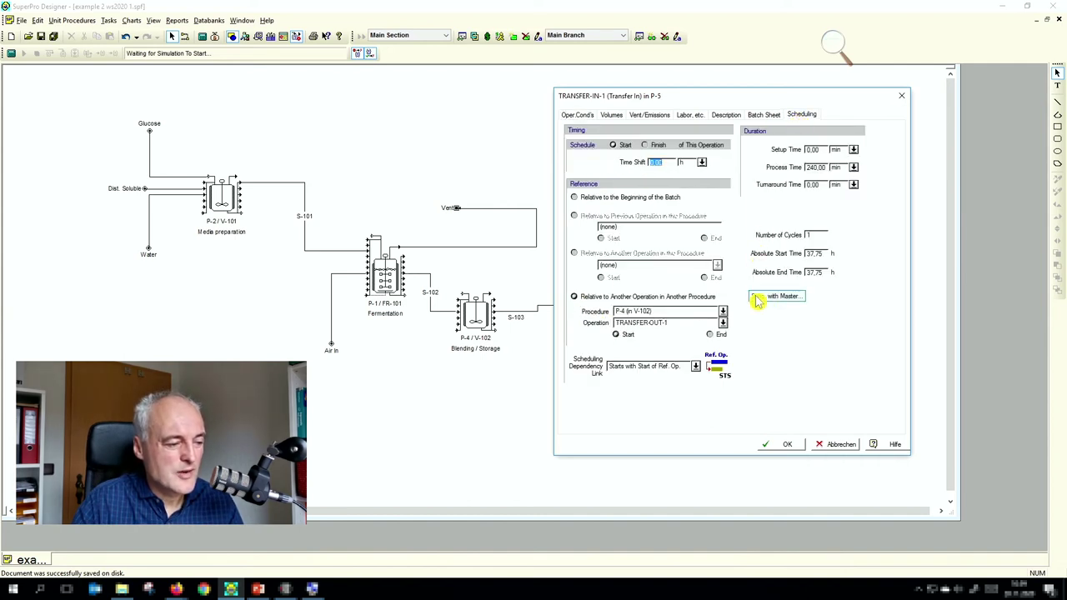
{"action": "left_click", "coordinate": [759, 297]}
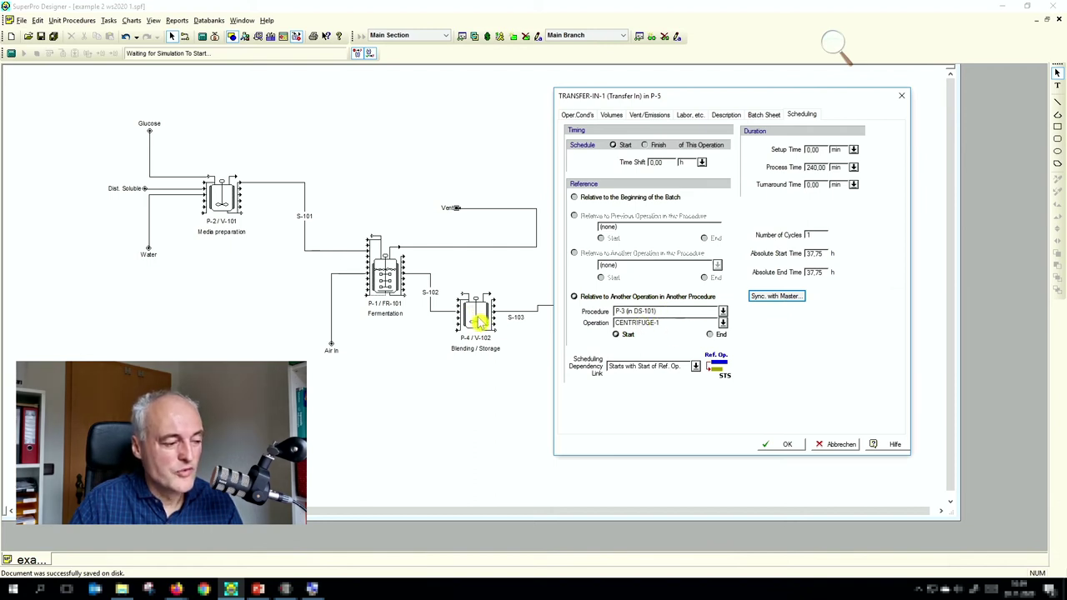
{"action": "left_click_drag", "start_coordinate": [738, 102], "coordinate": [717, 111]}
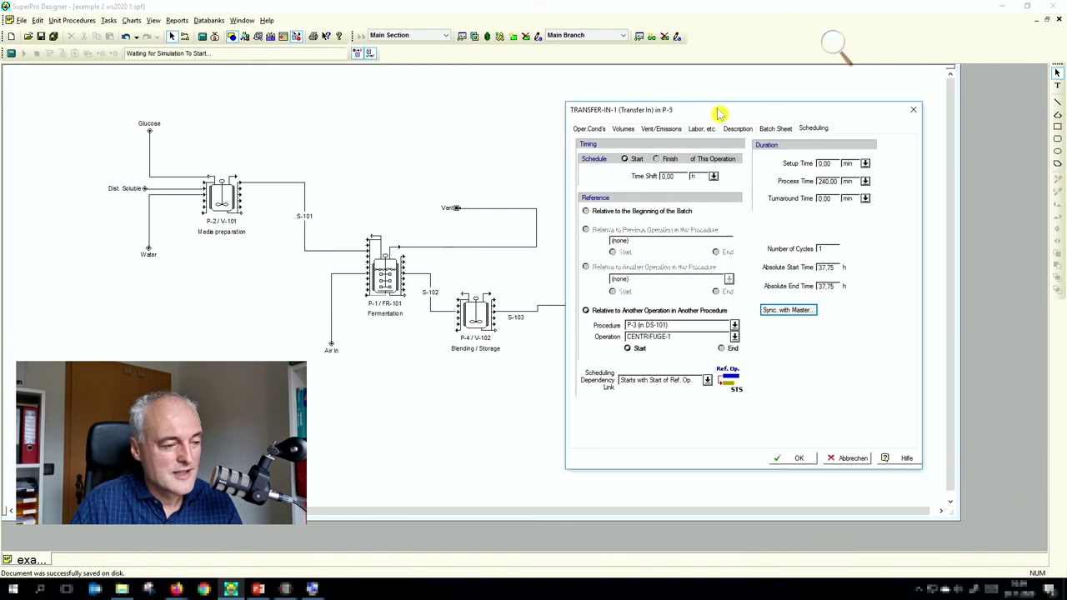
{"action": "left_click", "coordinate": [796, 459]}
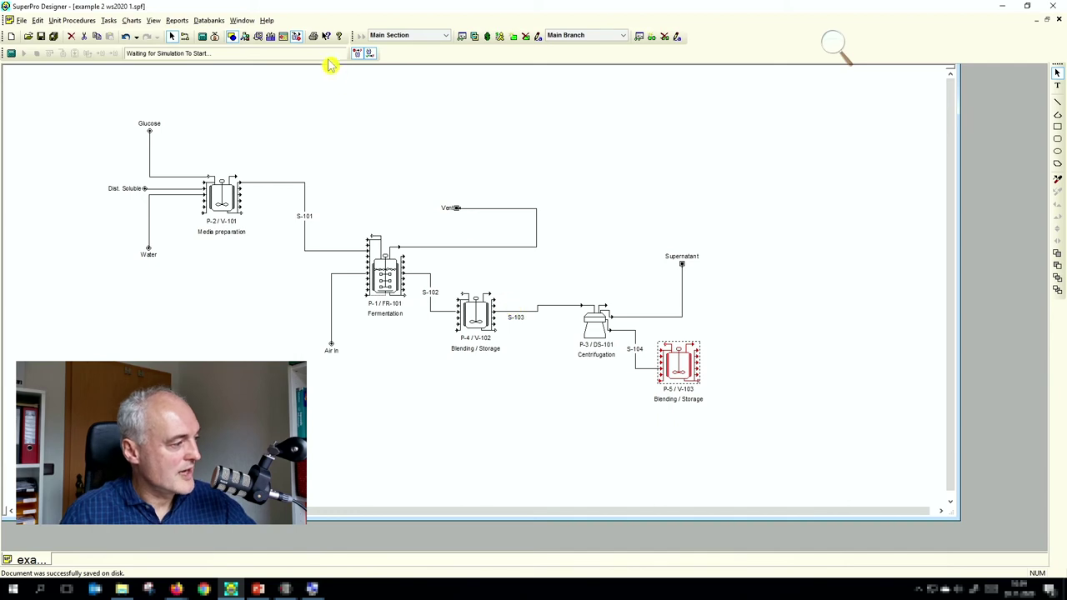
Solve the mass and energy balances and check the contents of V-103 during the execution of P-5.
{"action": "left_click", "coordinate": [214, 38]}
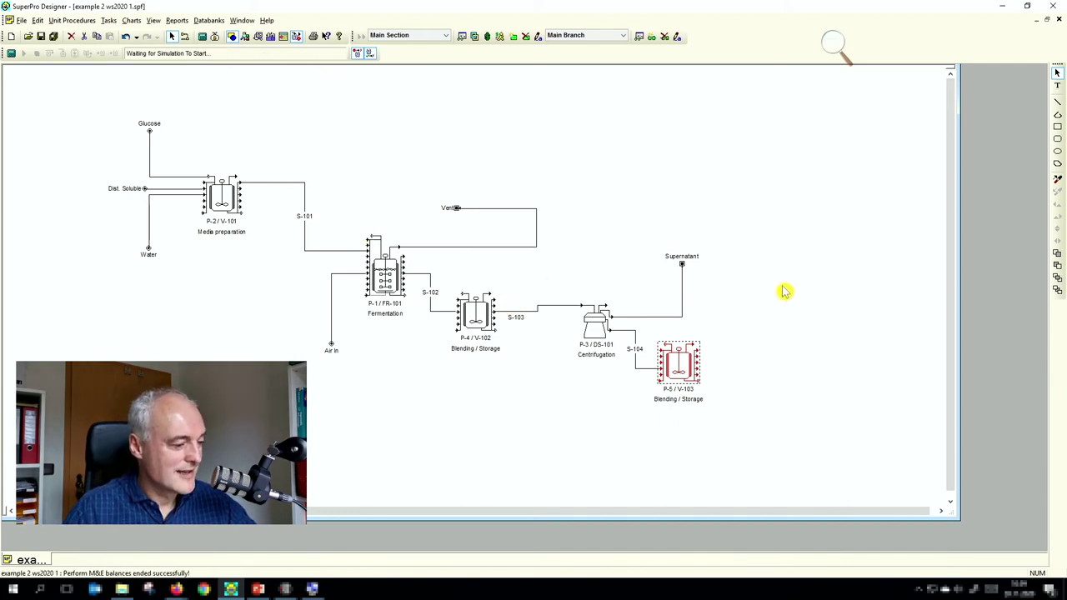
{"action": "right_click", "coordinate": [679, 367]}
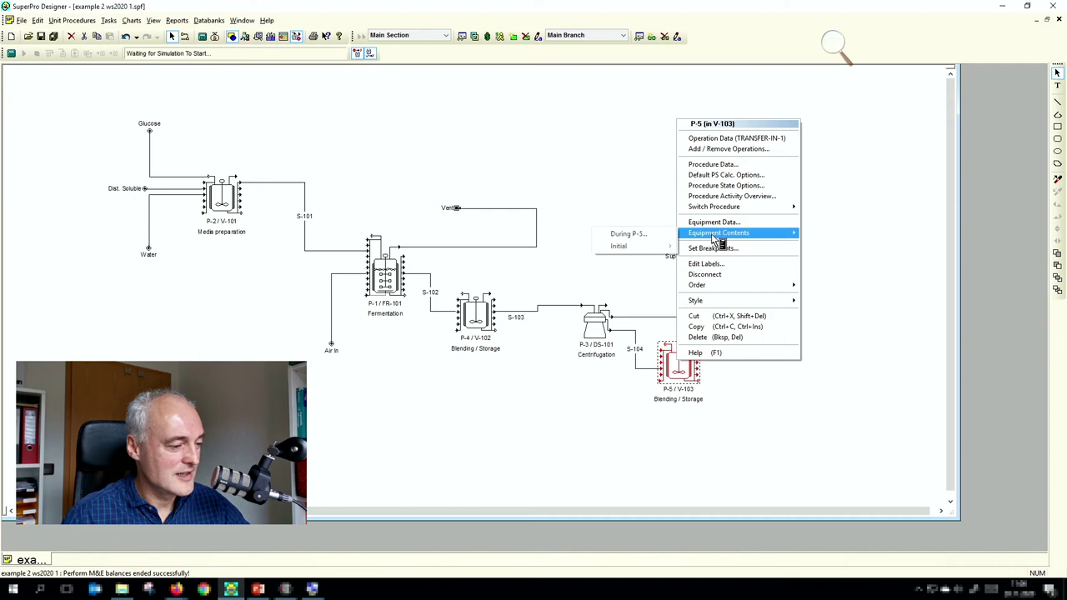
{"action": "mouse_move", "coordinate": [717, 242]}
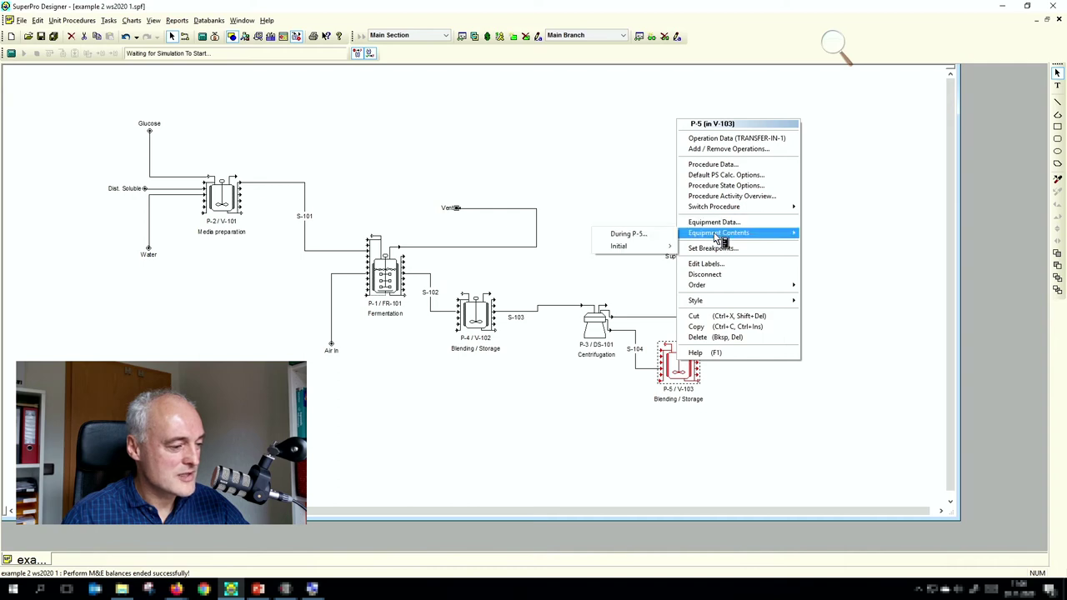
{"action": "left_click", "coordinate": [655, 237]}
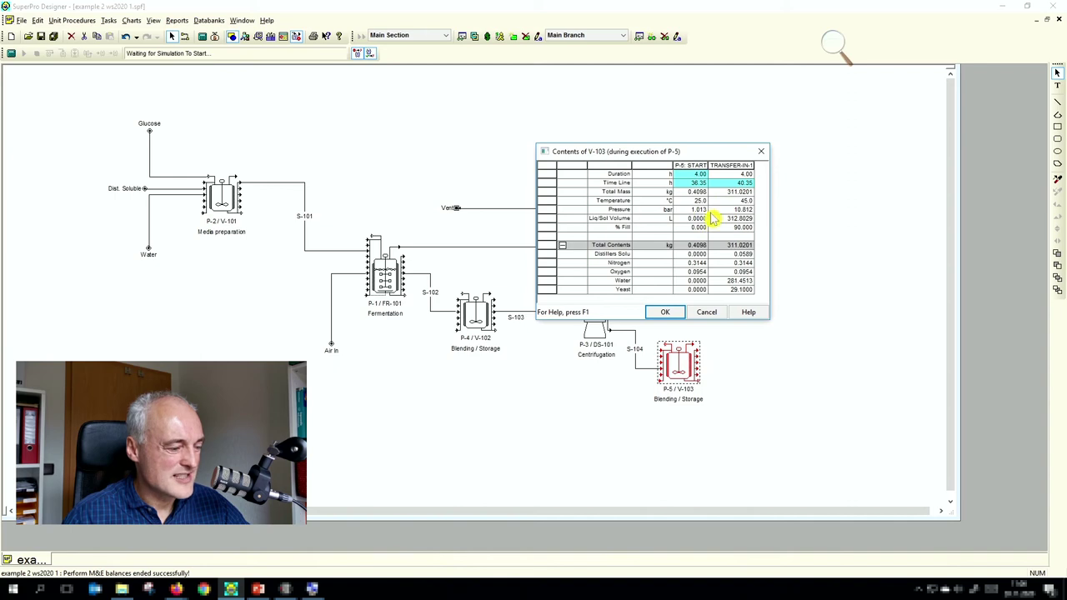
{"action": "left_click", "coordinate": [671, 313]}
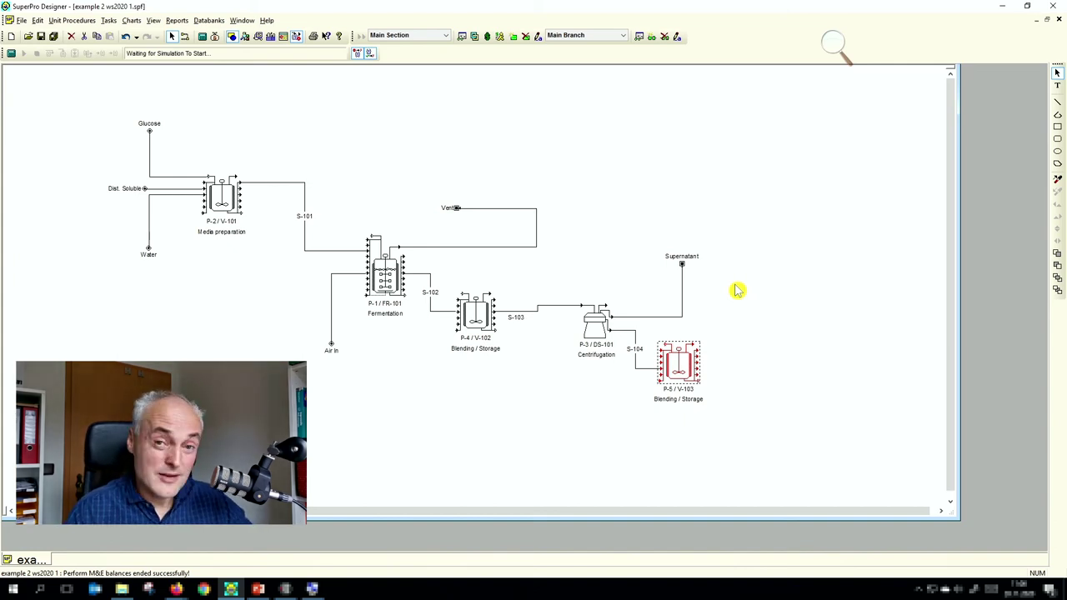
Review the single-batch operations Gantt chart, examining how the transfers of P-1, P-4 and P-5 line up with CENTRIFUGE-1, and close it.
{"action": "left_click", "coordinate": [130, 21]}
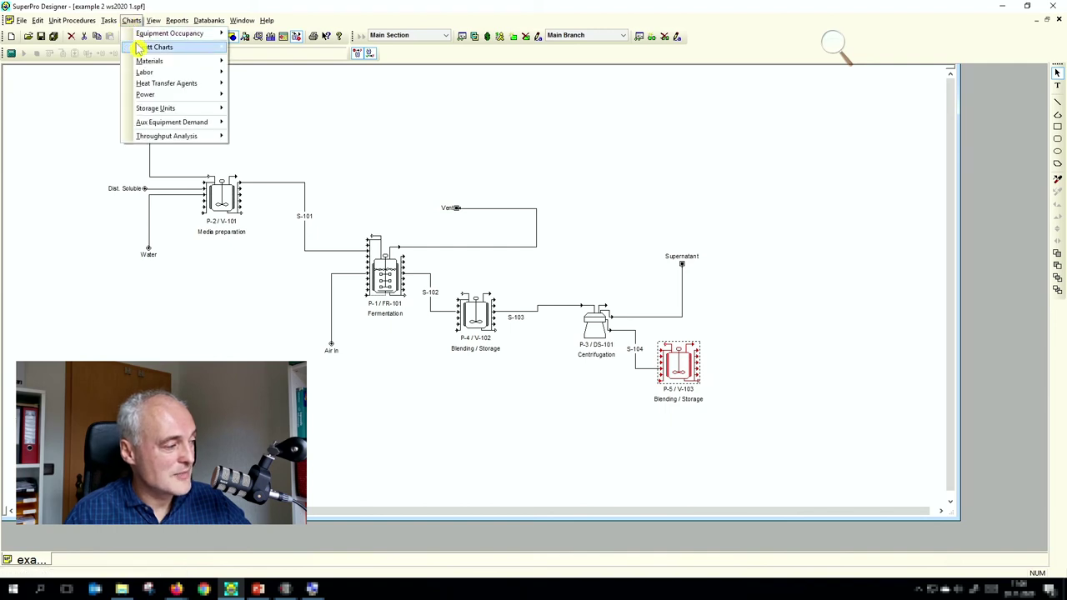
{"action": "mouse_move", "coordinate": [180, 50]}
{"action": "left_click", "coordinate": [250, 48]}
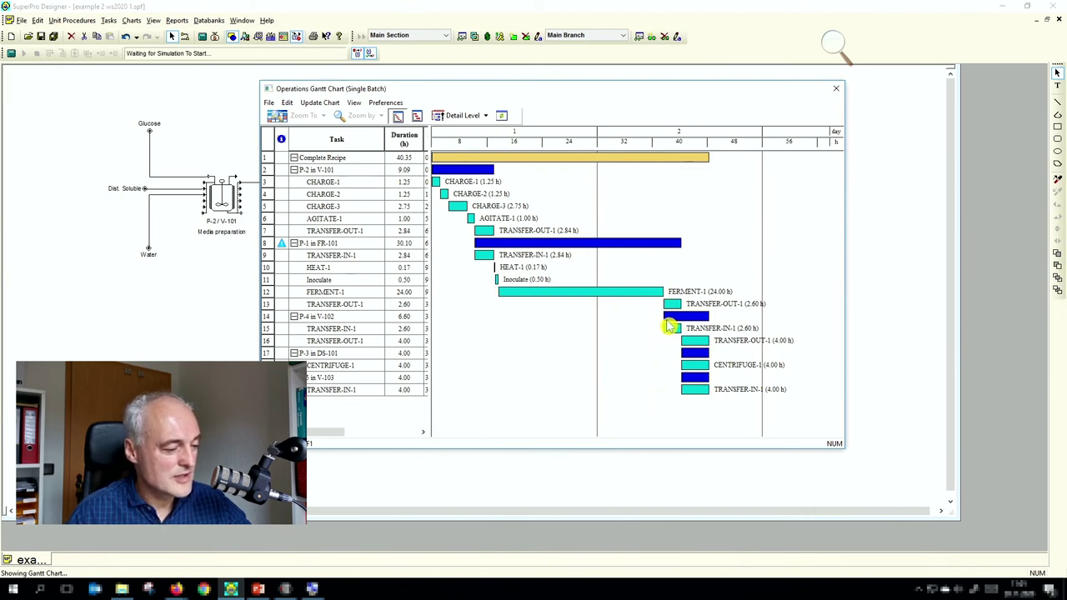
{"action": "left_click_drag", "start_coordinate": [568, 90], "coordinate": [280, 120]}
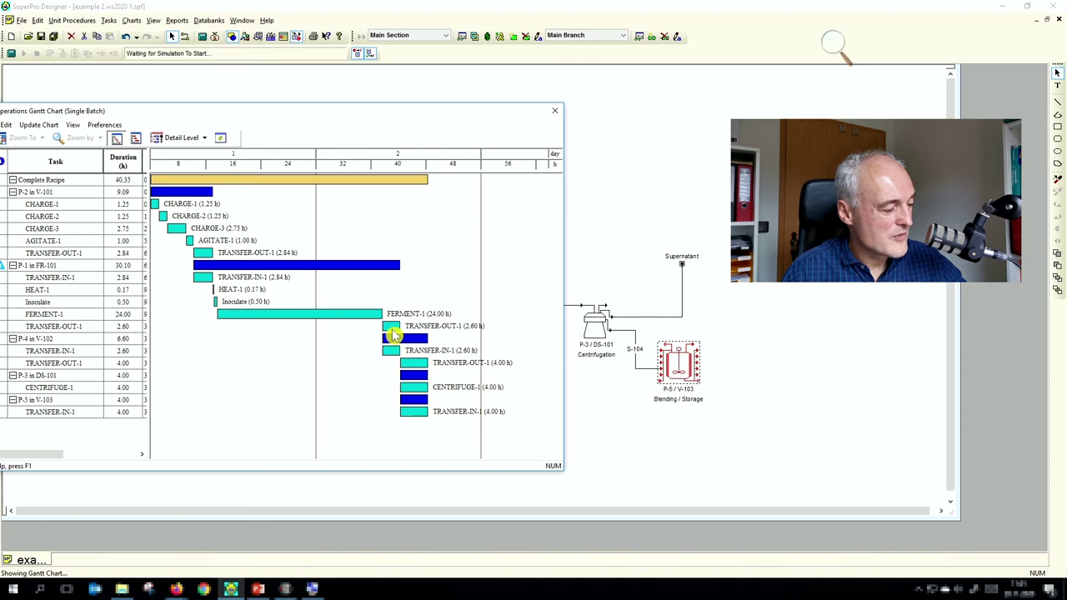
{"action": "mouse_move", "coordinate": [392, 352]}
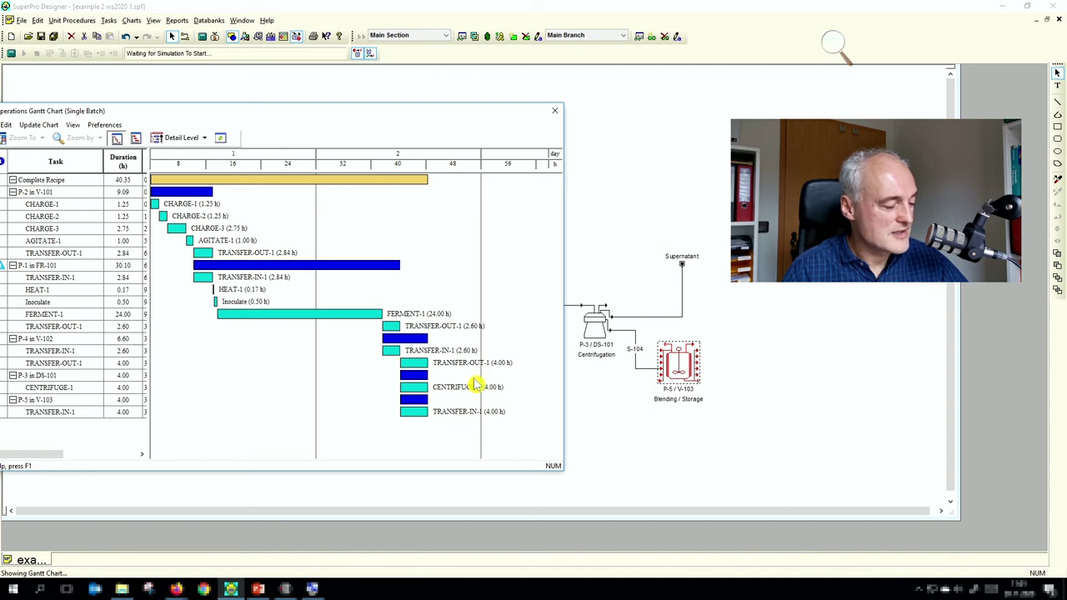
{"action": "left_click_drag", "start_coordinate": [437, 114], "coordinate": [694, 101]}
{"action": "left_click", "coordinate": [807, 95]}
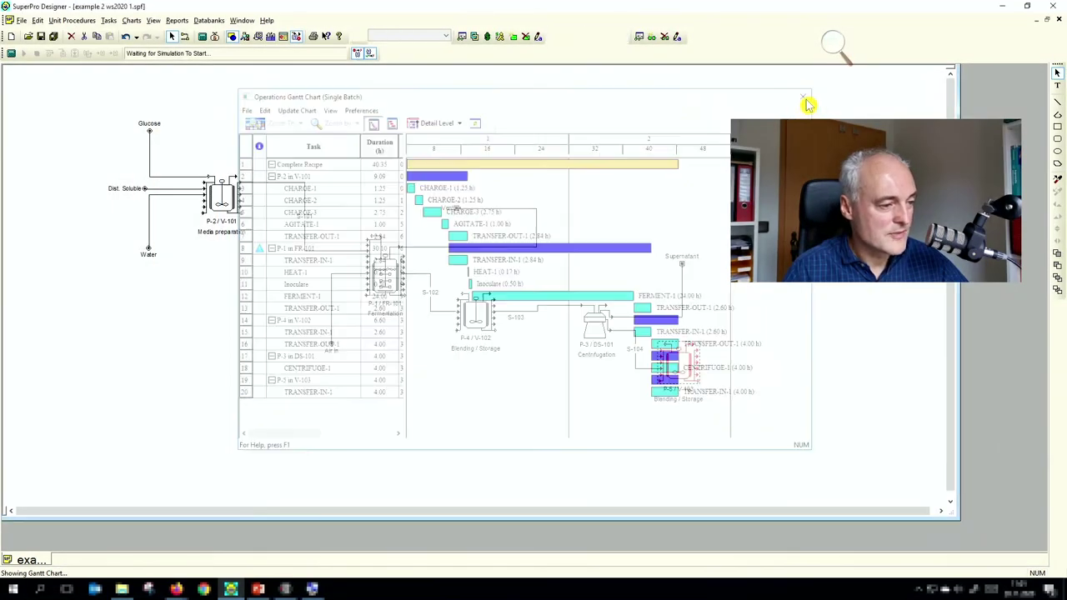
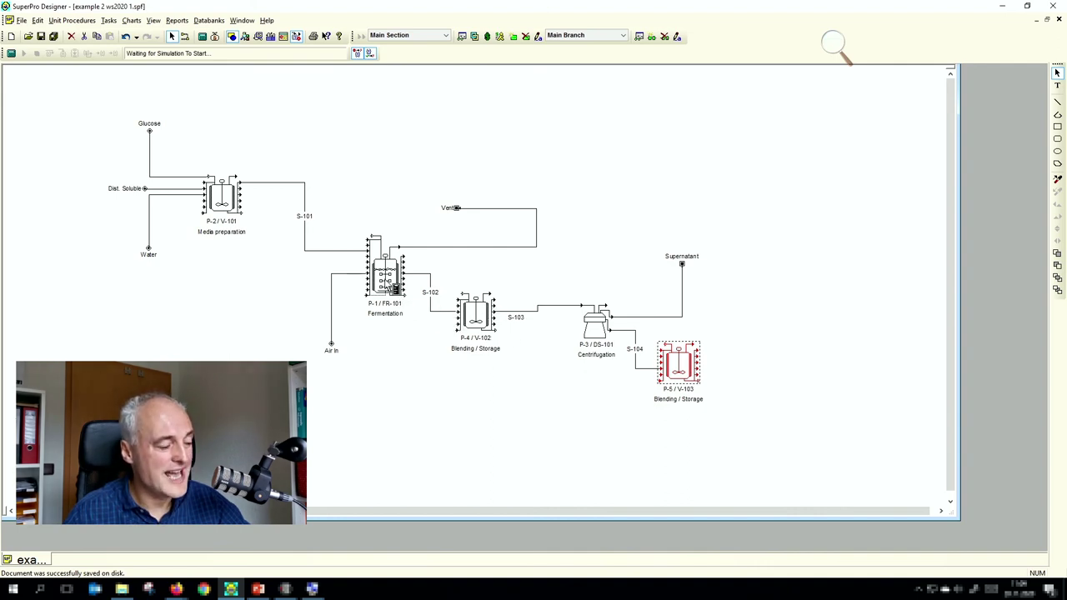
Add a CIP operation after TRANSFER-OUT-1 in the operation sequence of fermentation procedure P-1.
{"action": "right_click", "coordinate": [392, 287]}
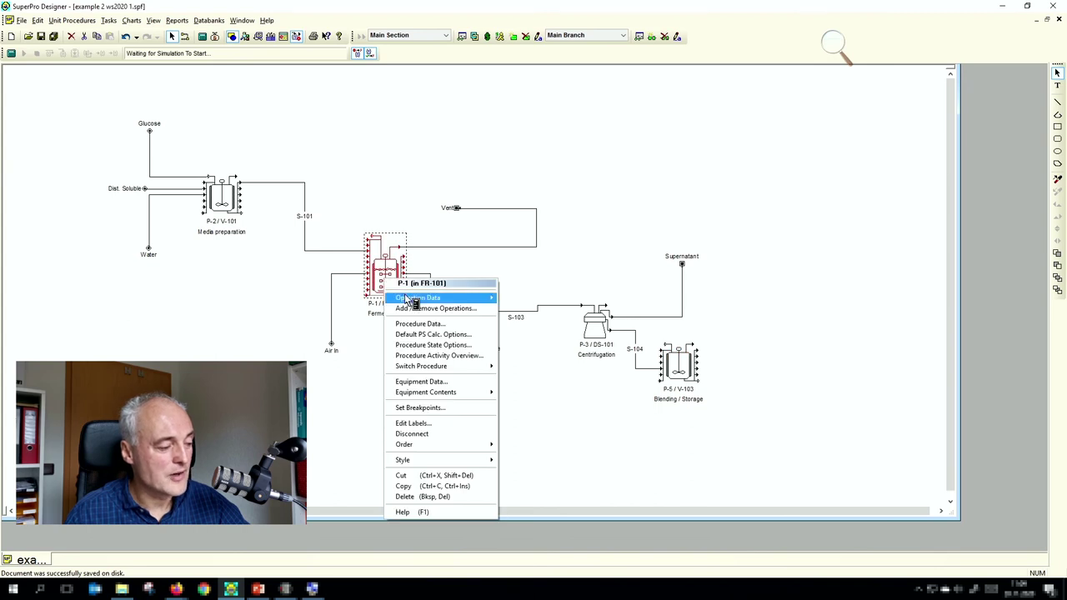
{"action": "mouse_move", "coordinate": [406, 298]}
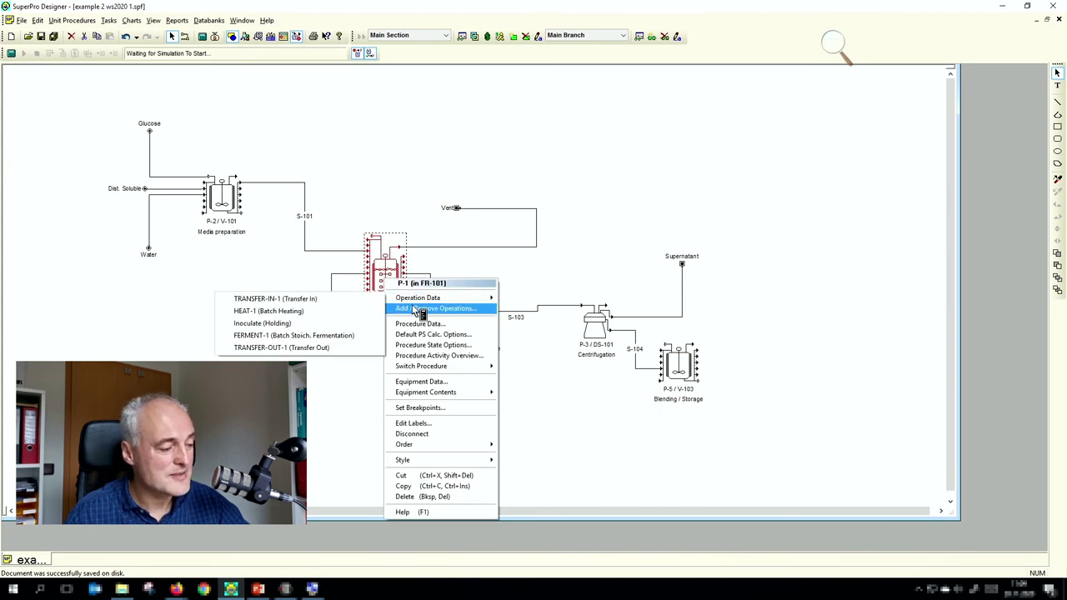
{"action": "left_click", "coordinate": [425, 309]}
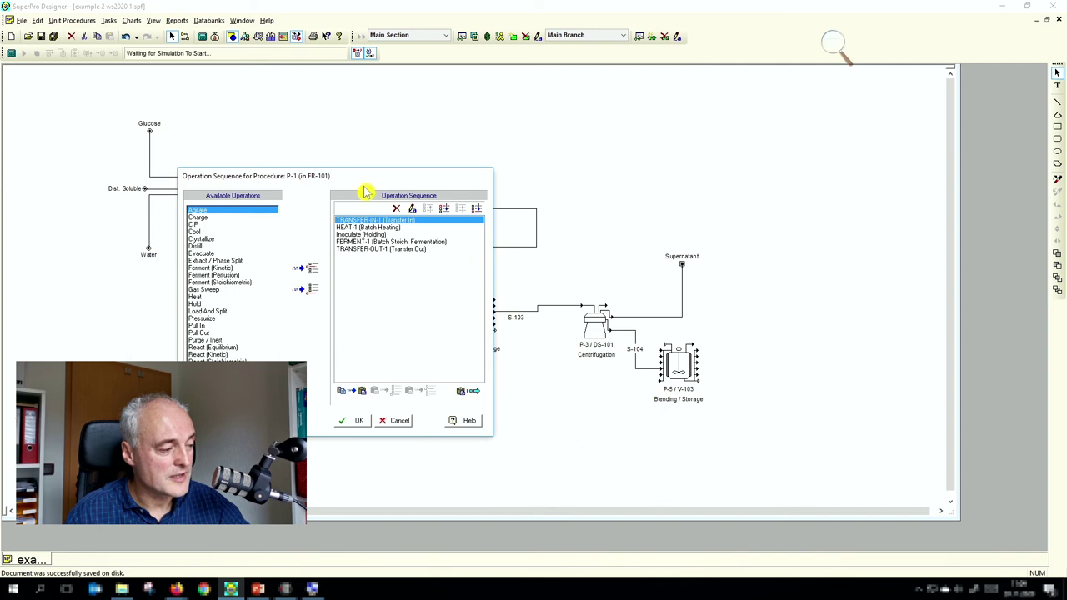
{"action": "left_click_drag", "start_coordinate": [365, 180], "coordinate": [561, 159]}
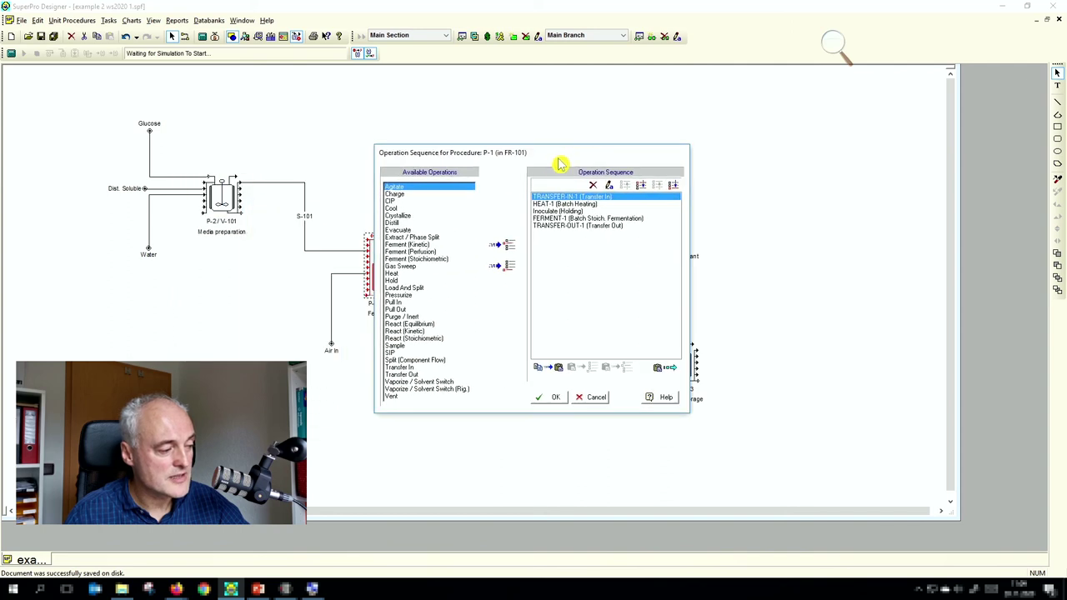
{"action": "left_click", "coordinate": [391, 201]}
{"action": "left_click", "coordinate": [498, 266]}
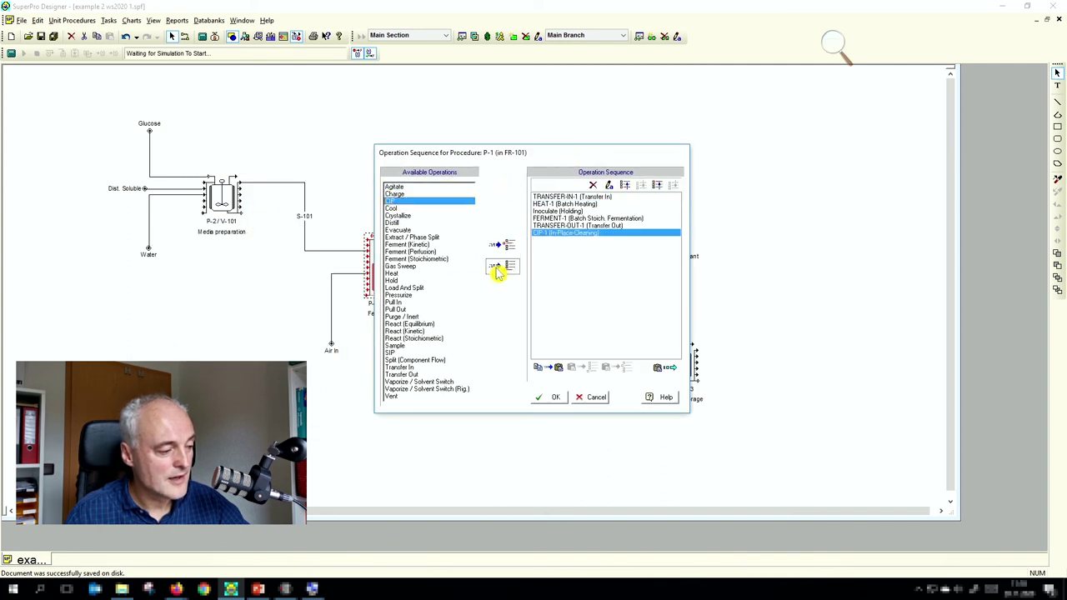
{"action": "left_click", "coordinate": [547, 398]}
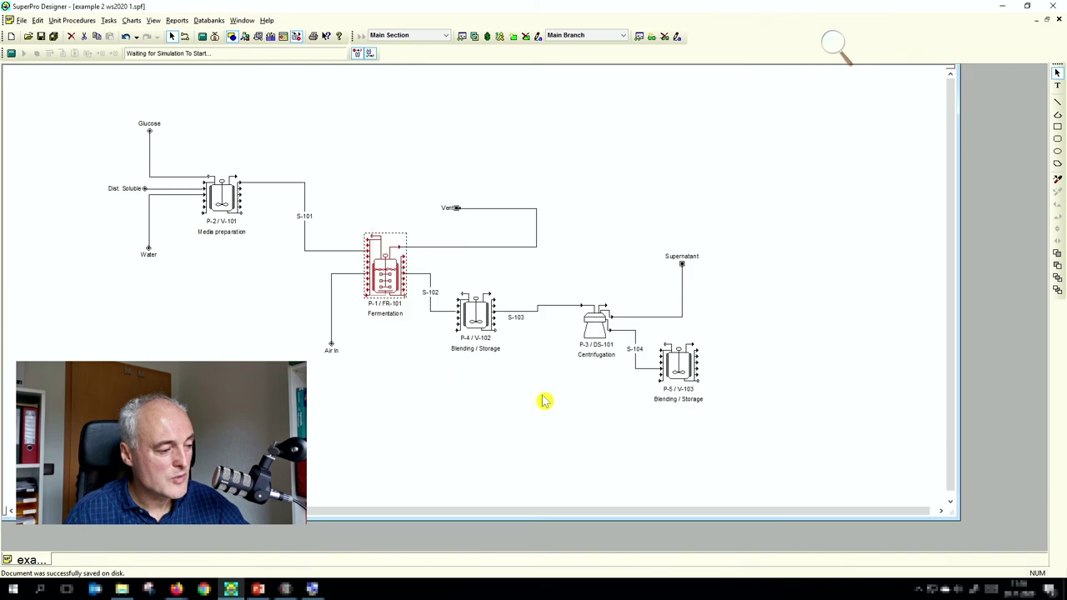
{"action": "left_click", "coordinate": [597, 338]}
{"action": "right_click", "coordinate": [594, 338]}
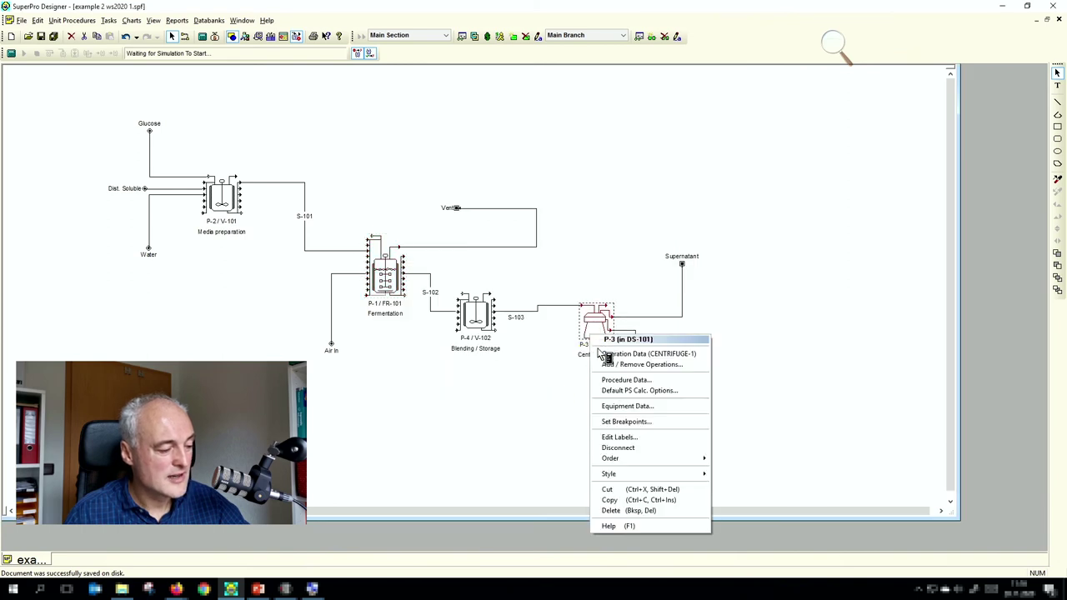
{"action": "left_click", "coordinate": [606, 365]}
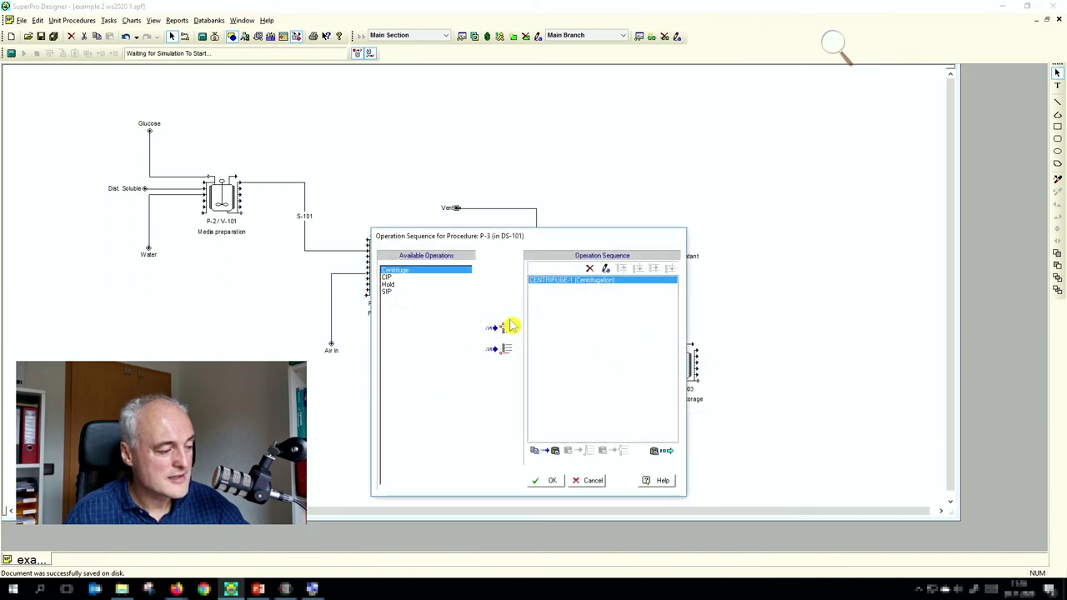
{"action": "left_click", "coordinate": [394, 294]}
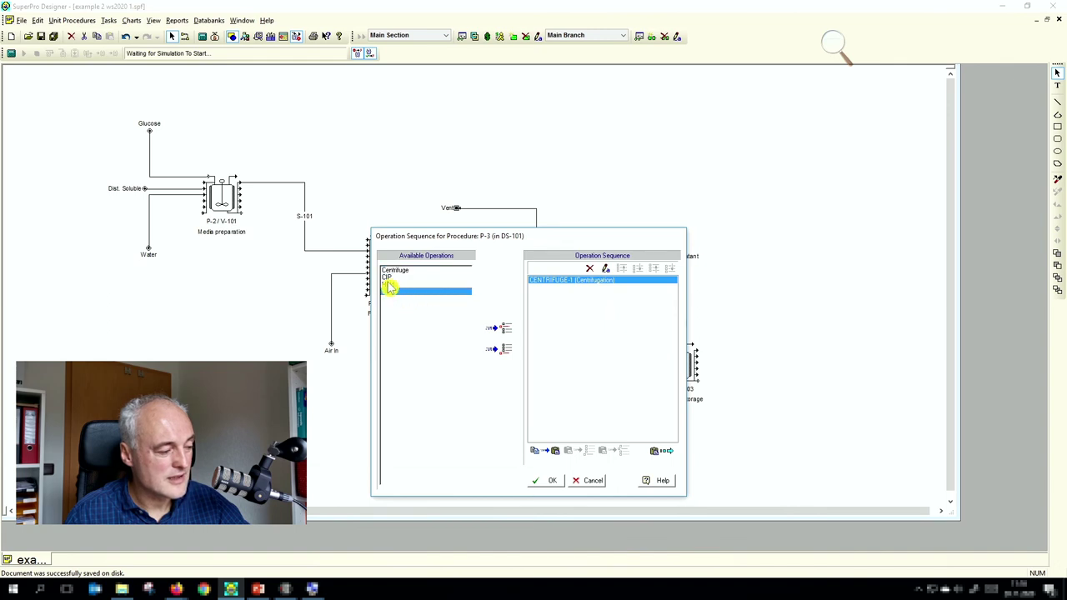
{"action": "left_click", "coordinate": [389, 278]}
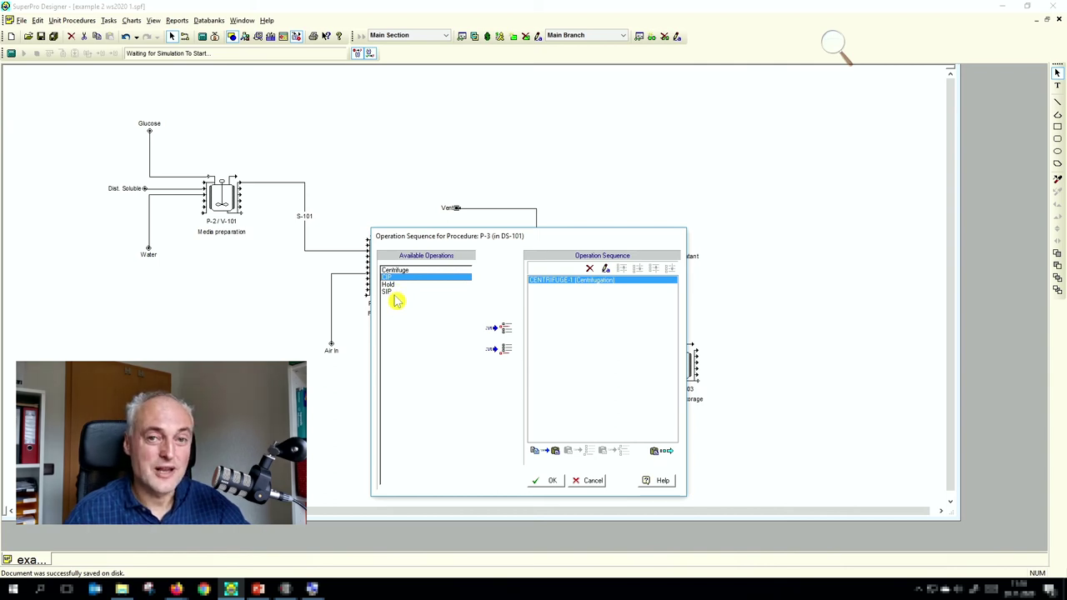
{"action": "left_click", "coordinate": [549, 484]}
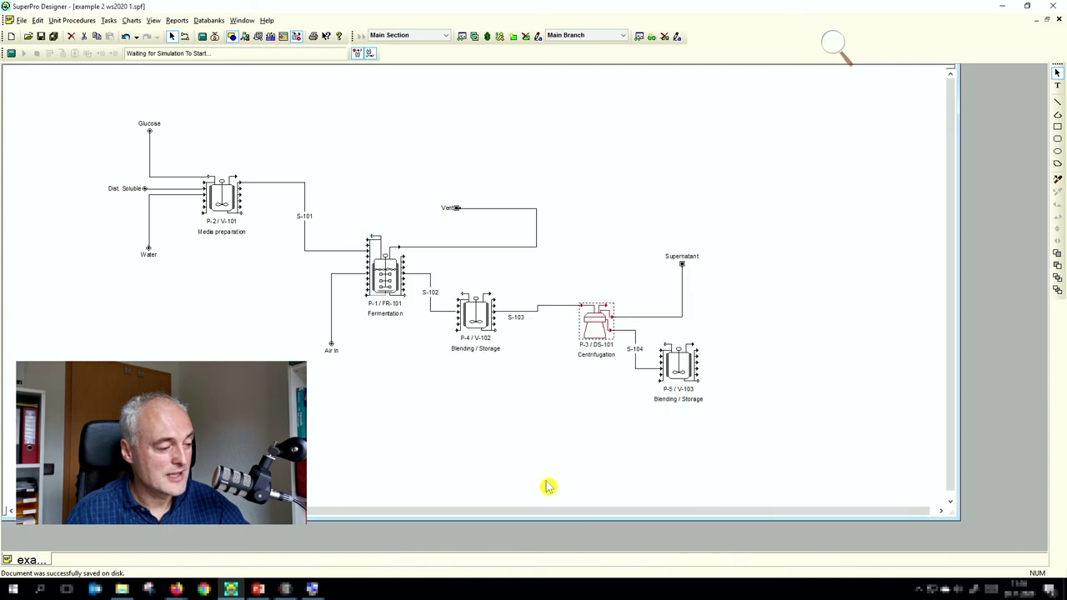
Add a CIP operation after CENTRIFUGE-1 in the operation sequence of centrifugation procedure P-3.
{"action": "right_click", "coordinate": [594, 327]}
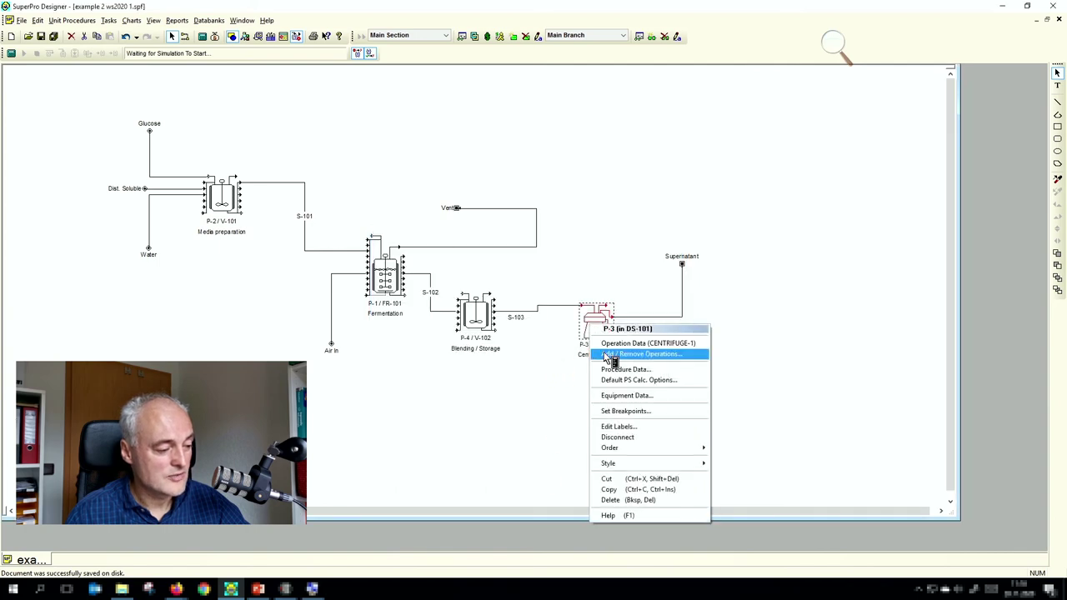
{"action": "left_click", "coordinate": [605, 357]}
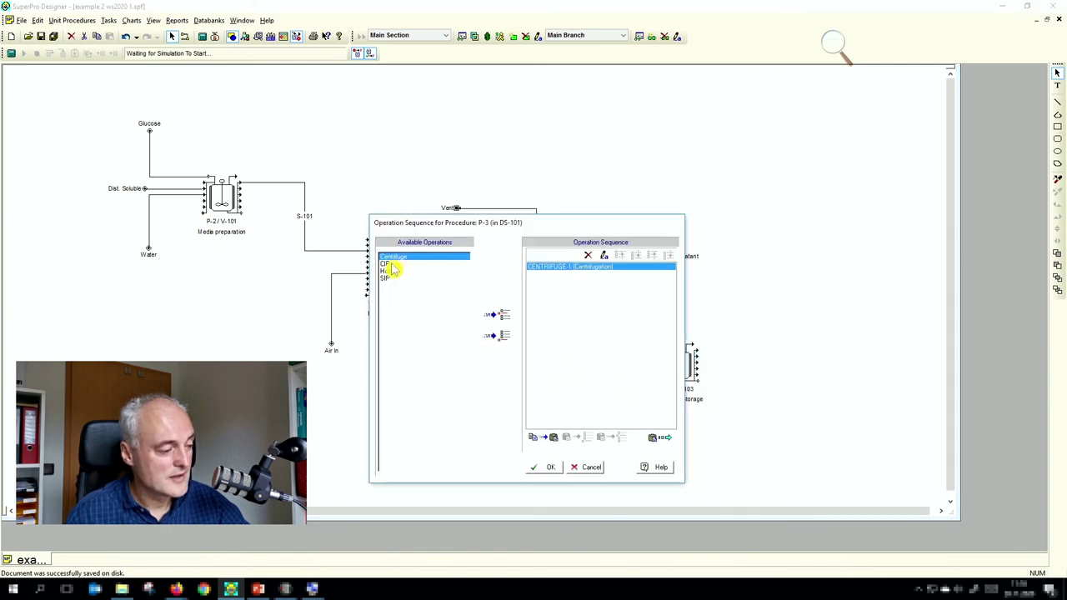
{"action": "left_click", "coordinate": [390, 265]}
{"action": "left_click", "coordinate": [495, 336]}
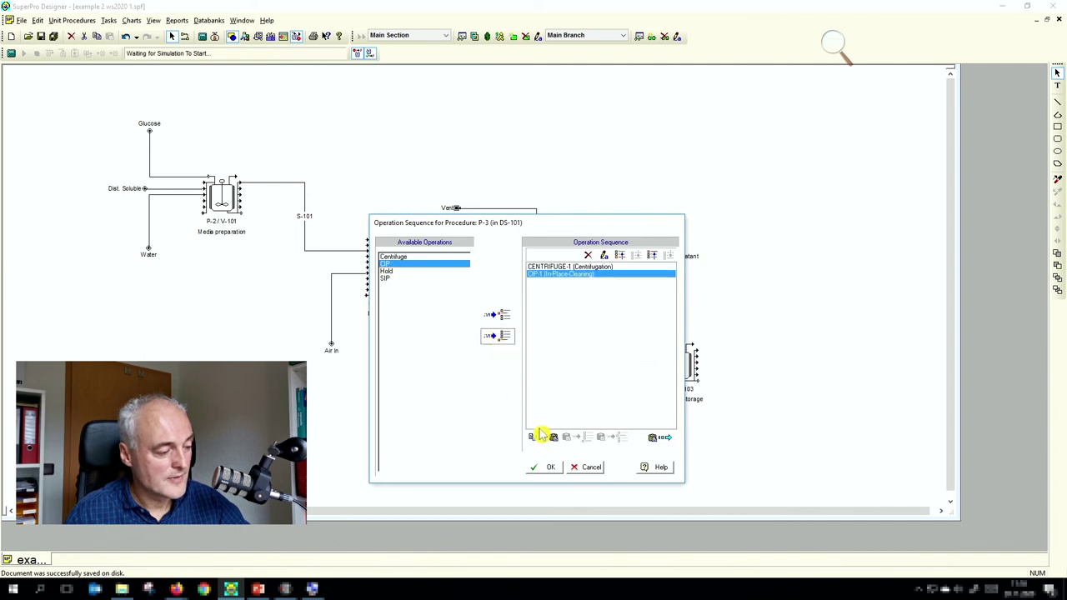
{"action": "left_click", "coordinate": [549, 471]}
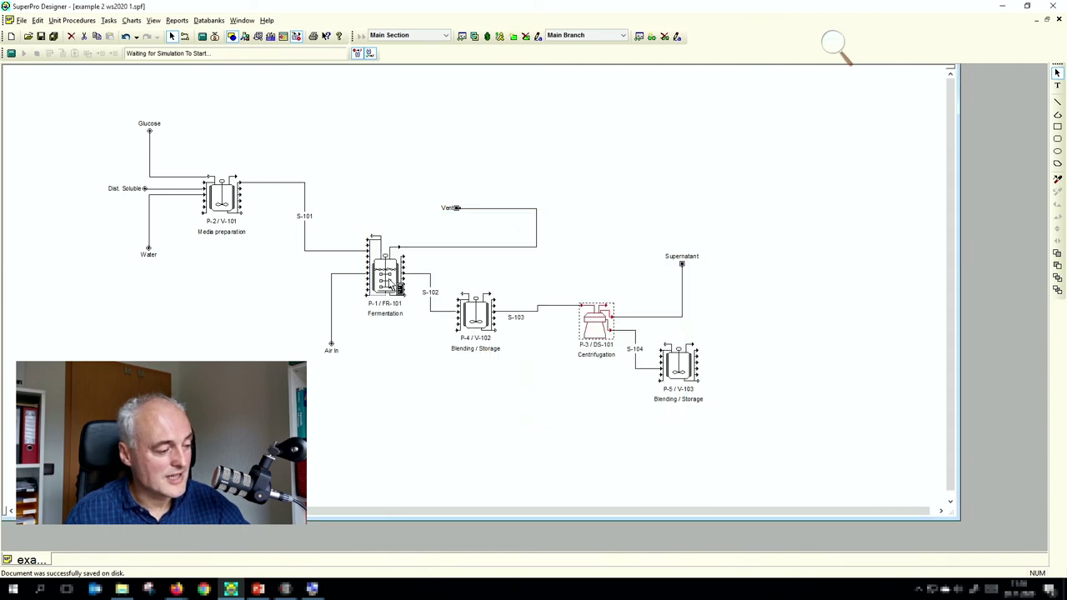
In the CIP-1 operation of P-1, consider consumption in skid sizing and stop ignoring the CIP skid, creating the new skid CIP.SKD-101.
{"action": "left_click", "coordinate": [390, 284]}
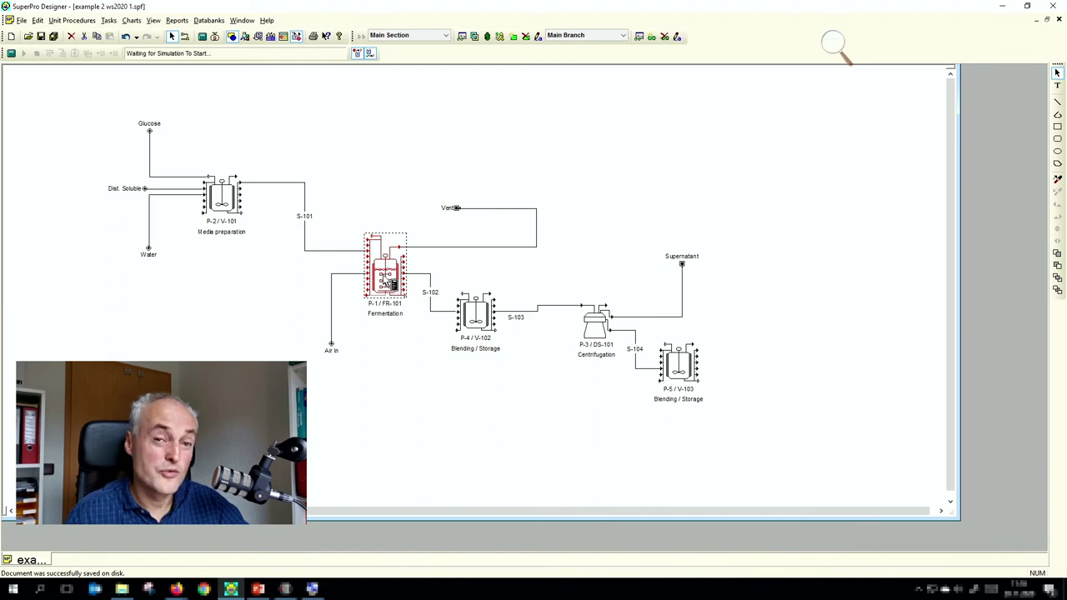
{"action": "right_click", "coordinate": [390, 284]}
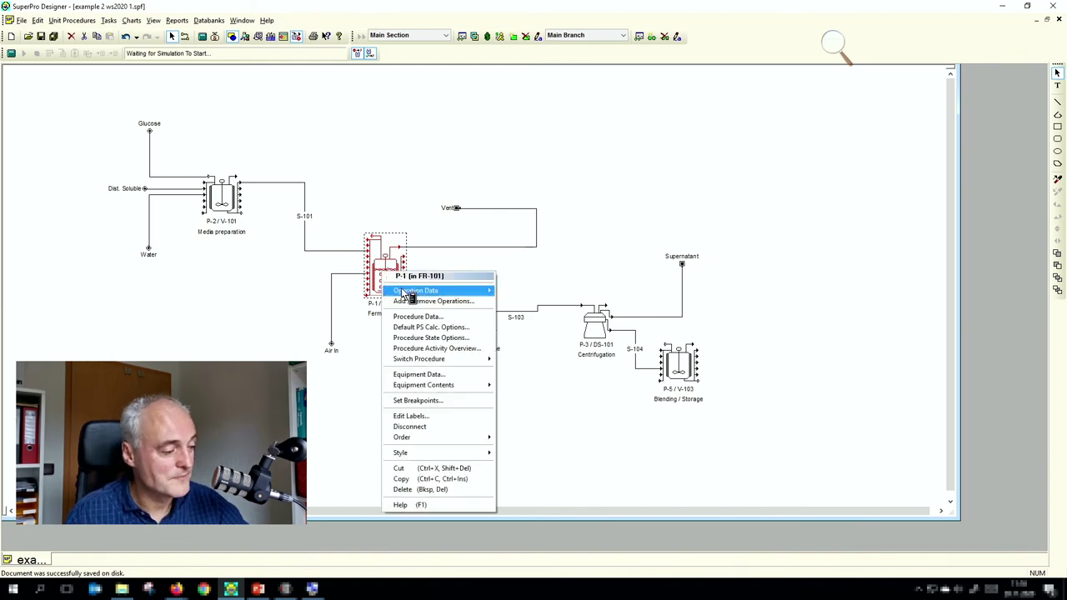
{"action": "mouse_move", "coordinate": [402, 290]}
{"action": "left_click", "coordinate": [310, 353]}
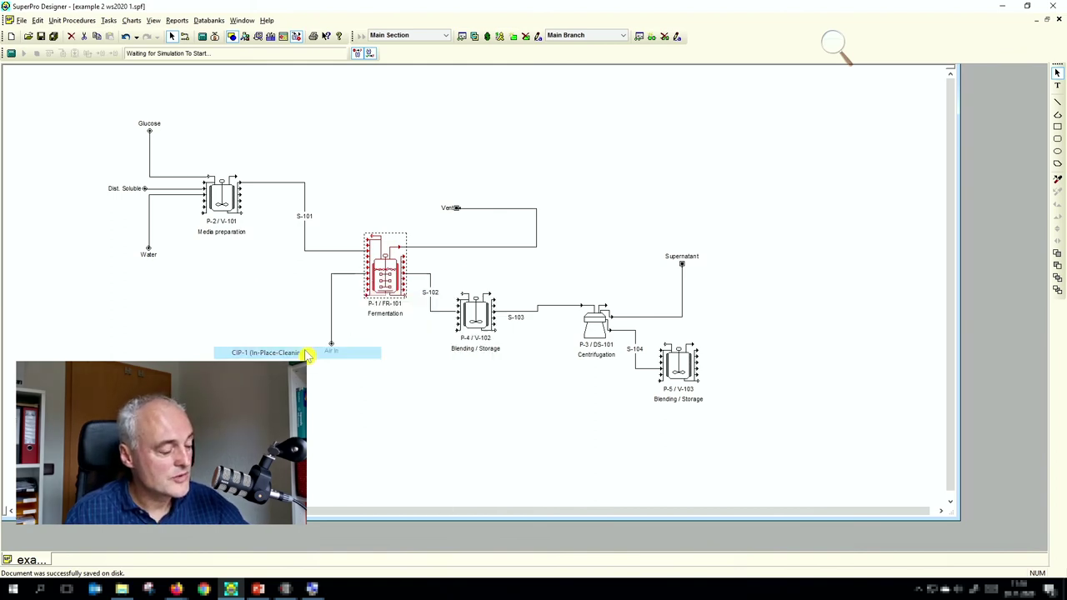
{"action": "left_click_drag", "start_coordinate": [308, 154], "coordinate": [553, 82]}
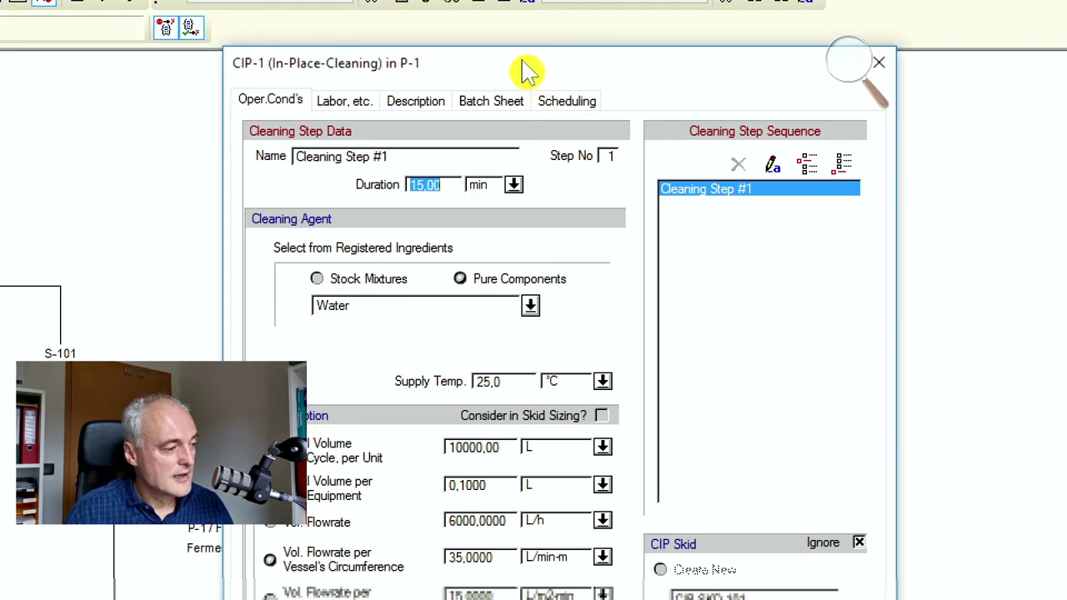
{"action": "left_click_drag", "start_coordinate": [524, 72], "coordinate": [638, 36]}
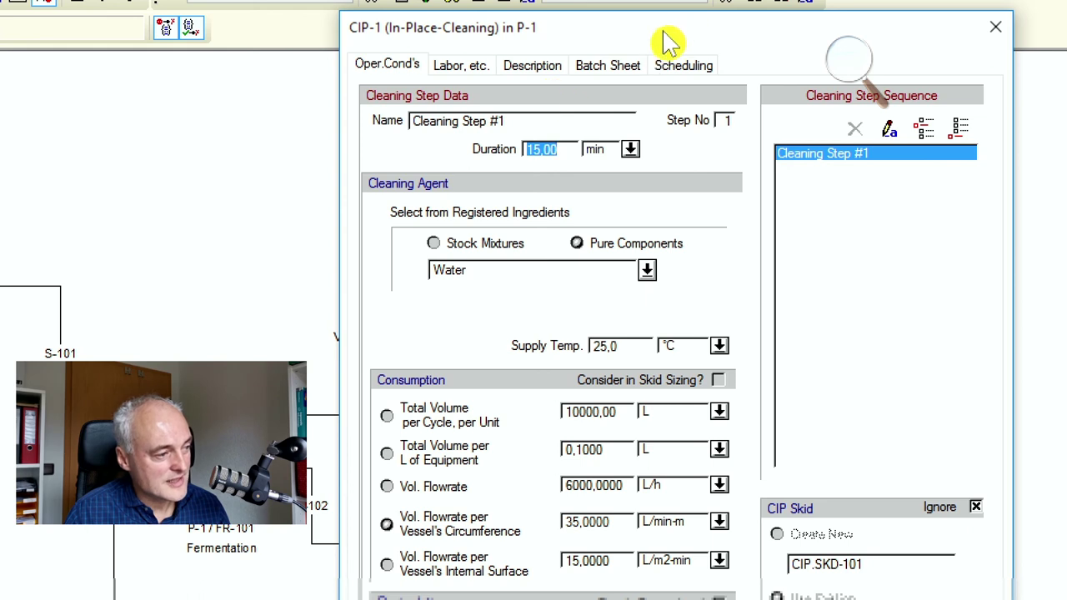
{"action": "left_click_drag", "start_coordinate": [667, 42], "coordinate": [662, 26]}
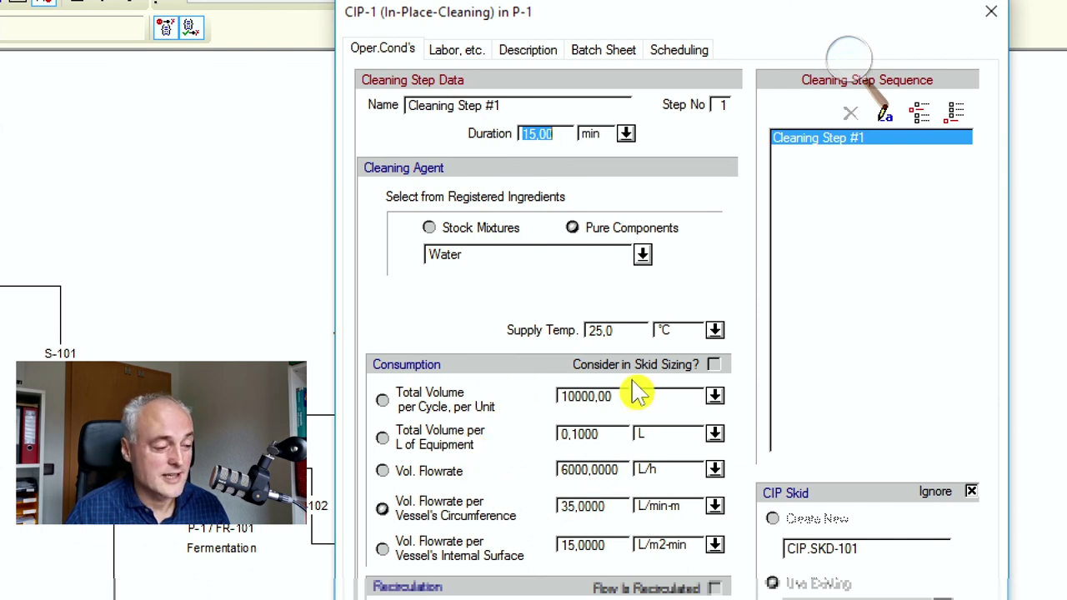
{"action": "left_click", "coordinate": [713, 367]}
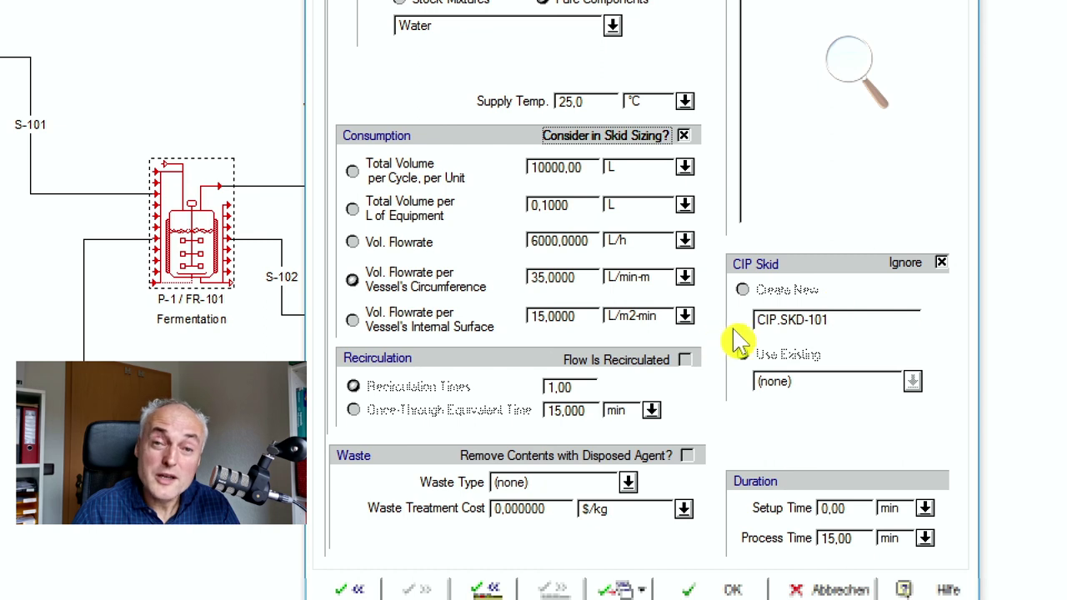
{"action": "left_click", "coordinate": [941, 263]}
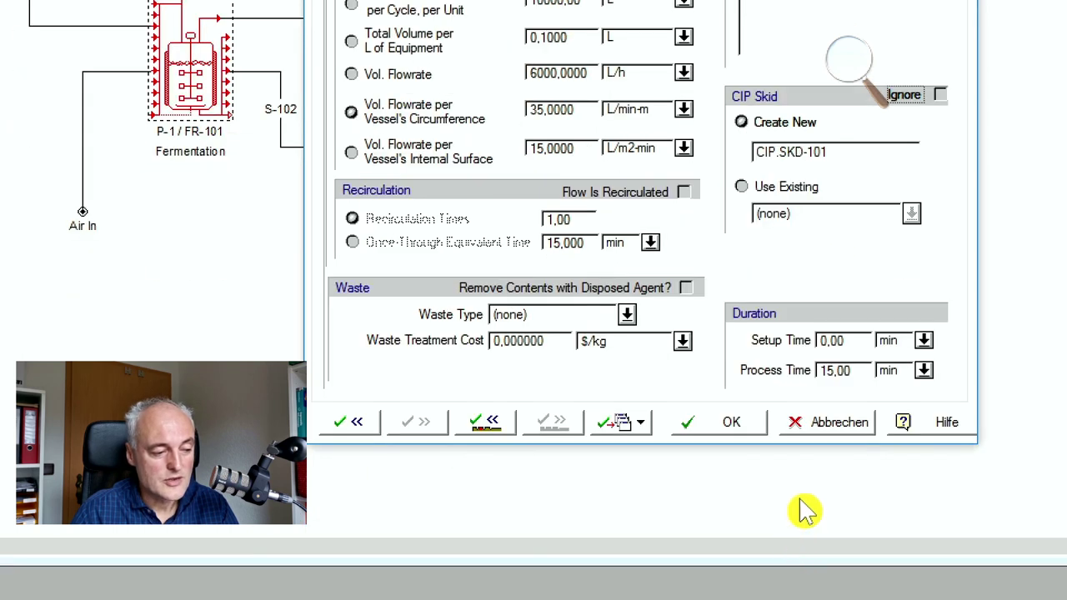
{"action": "left_click", "coordinate": [733, 423]}
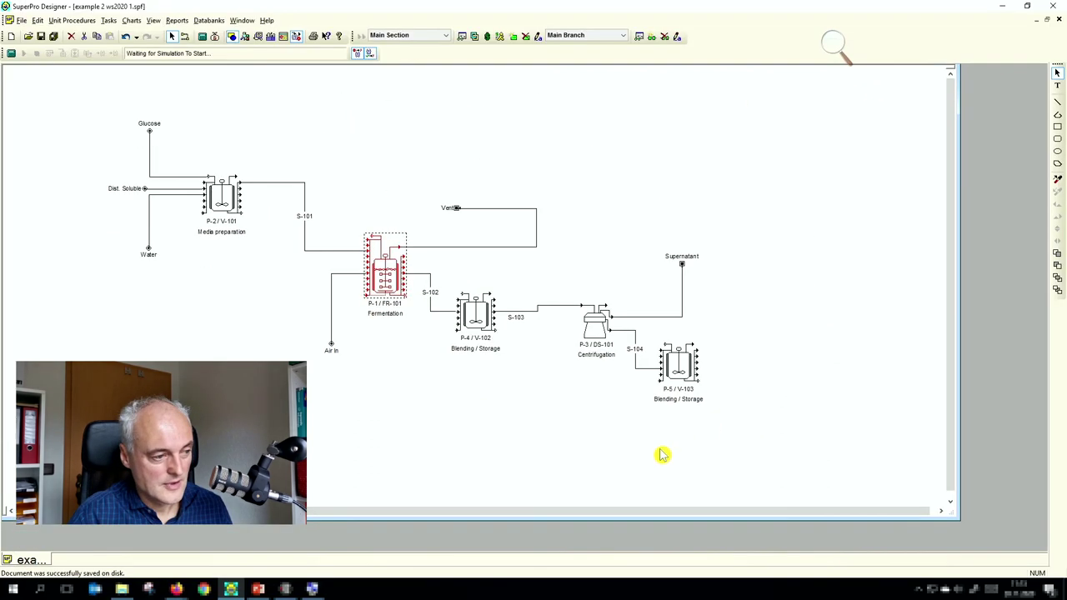
In the CIP-1 operation of P-3, consider consumption in skid sizing and stop ignoring the CIP skid, assigning the existing skid CIP.SKD-101.
{"action": "right_click", "coordinate": [588, 334]}
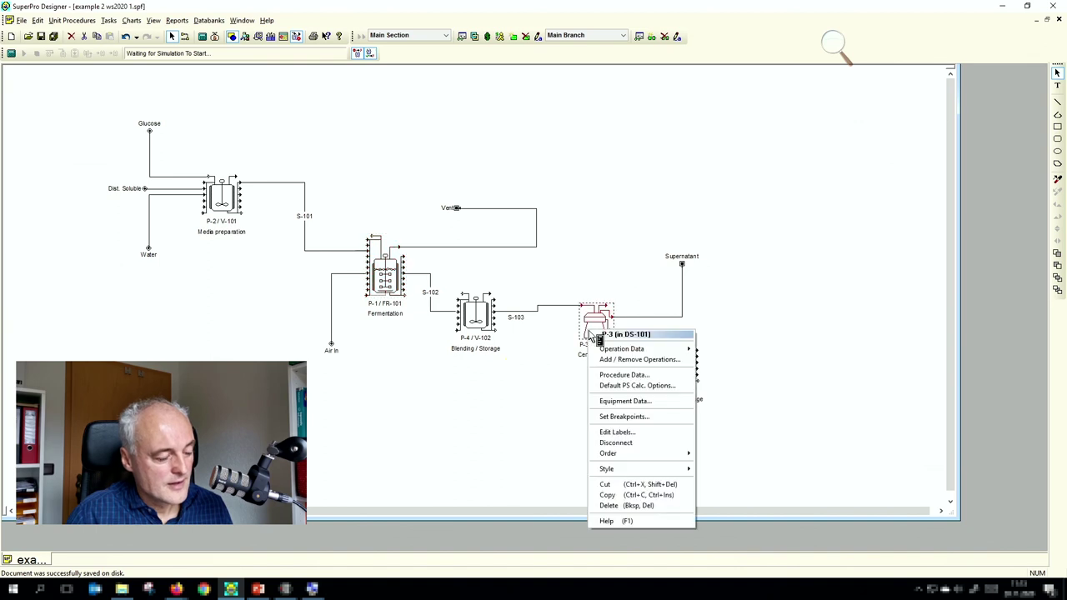
{"action": "mouse_move", "coordinate": [608, 352]}
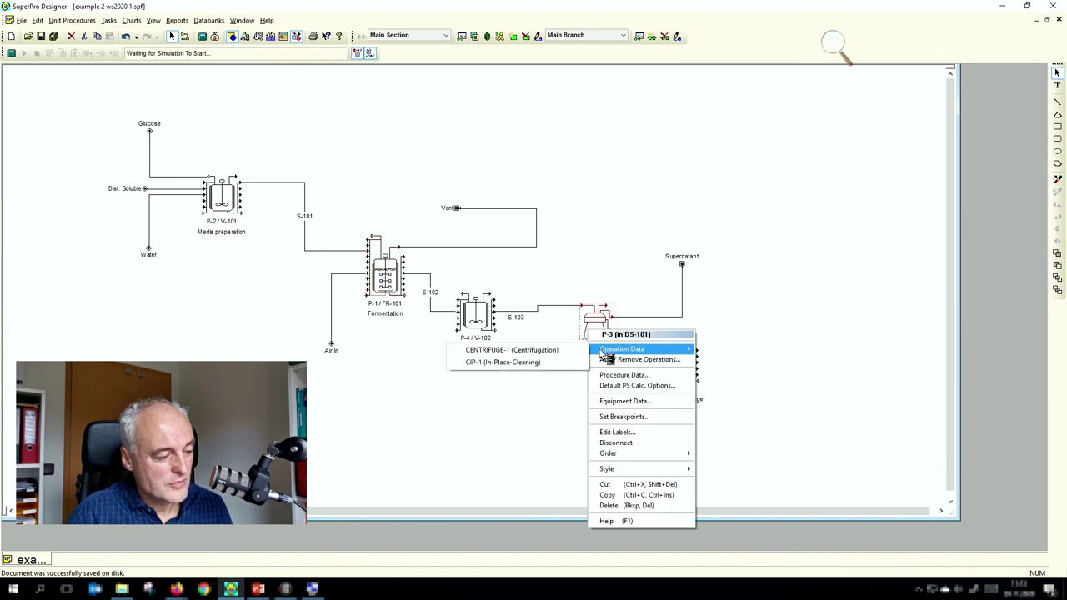
{"action": "left_click", "coordinate": [537, 363]}
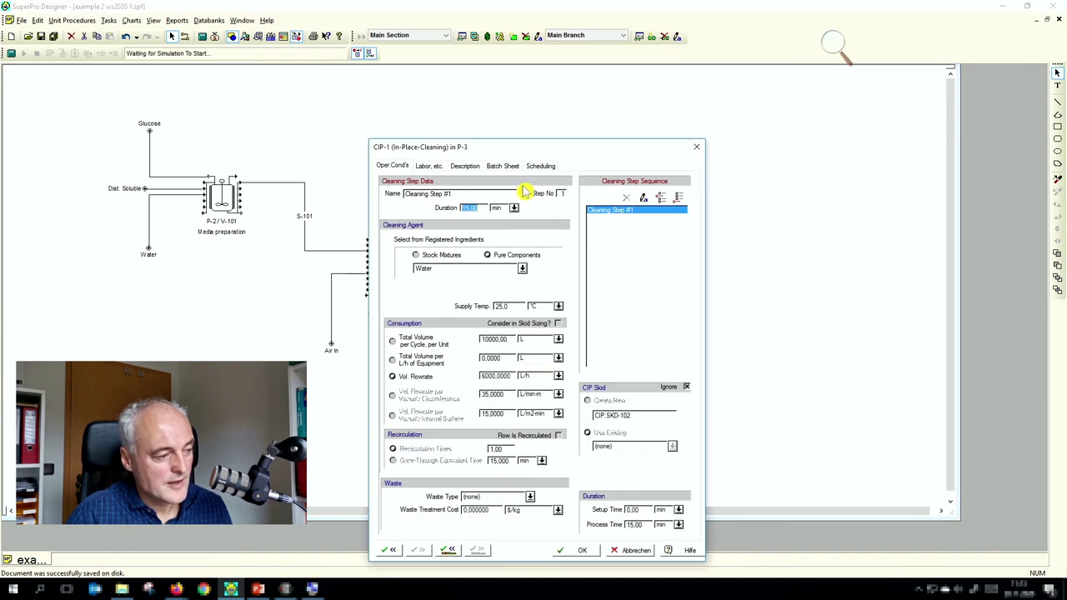
{"action": "left_click_drag", "start_coordinate": [523, 153], "coordinate": [607, 84]}
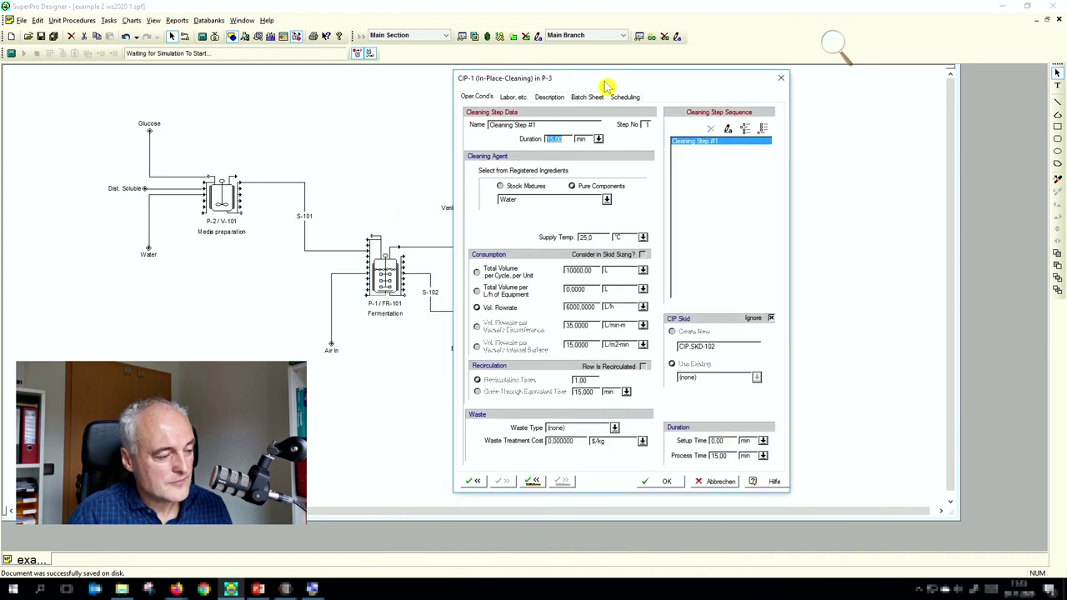
{"action": "left_click", "coordinate": [643, 255]}
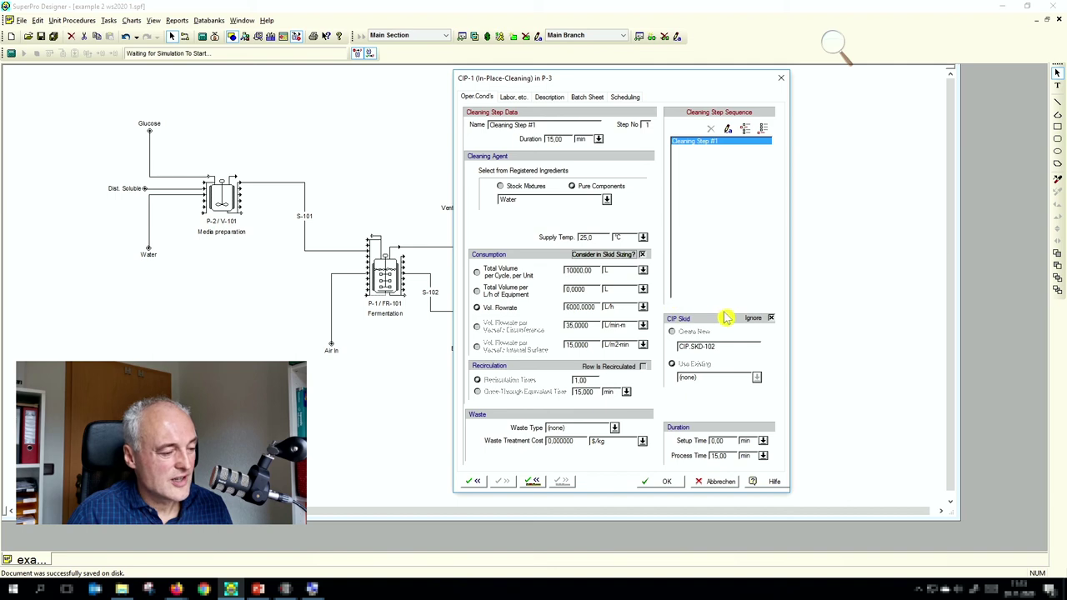
{"action": "left_click", "coordinate": [771, 320]}
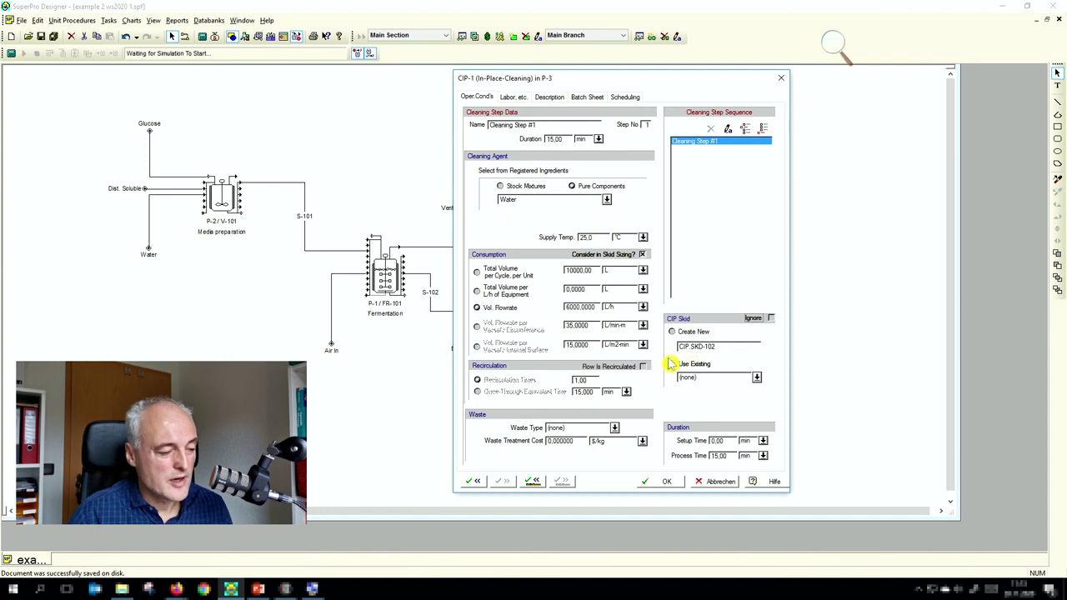
{"action": "left_click", "coordinate": [755, 382]}
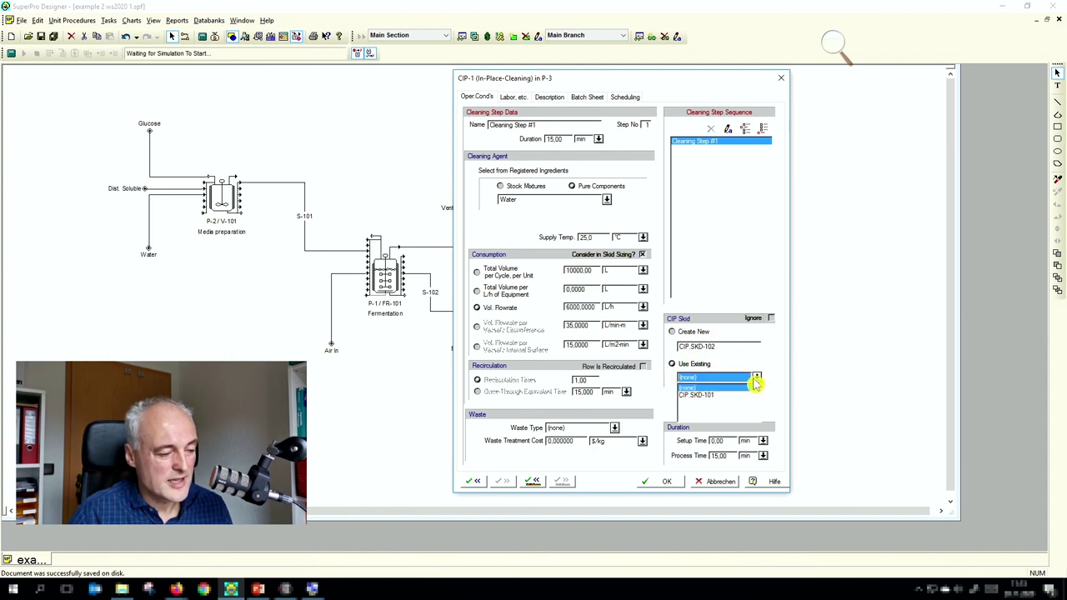
{"action": "left_click", "coordinate": [706, 402]}
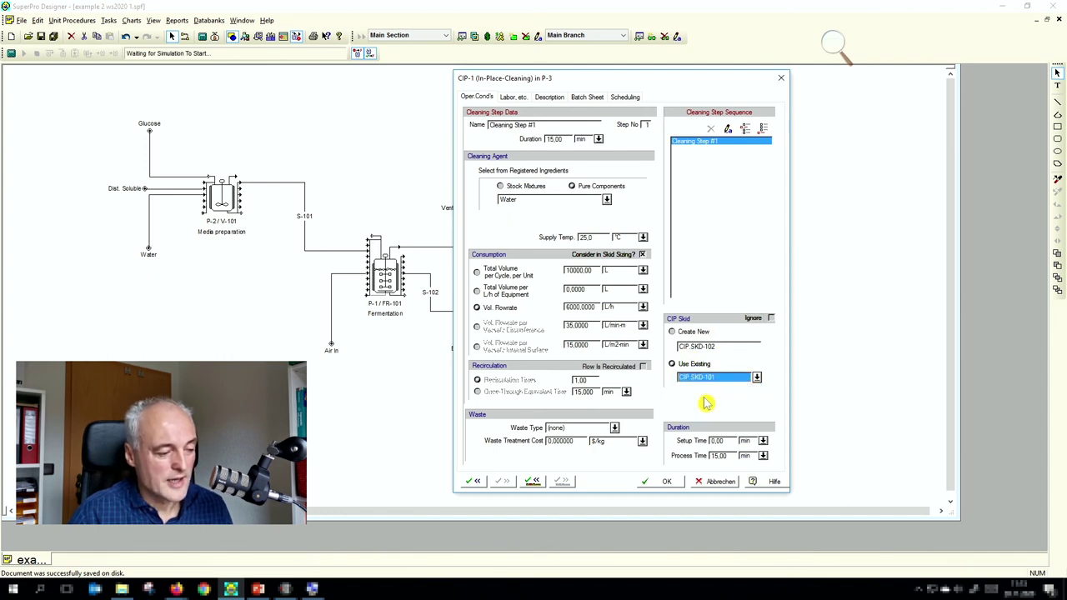
{"action": "left_click", "coordinate": [661, 483]}
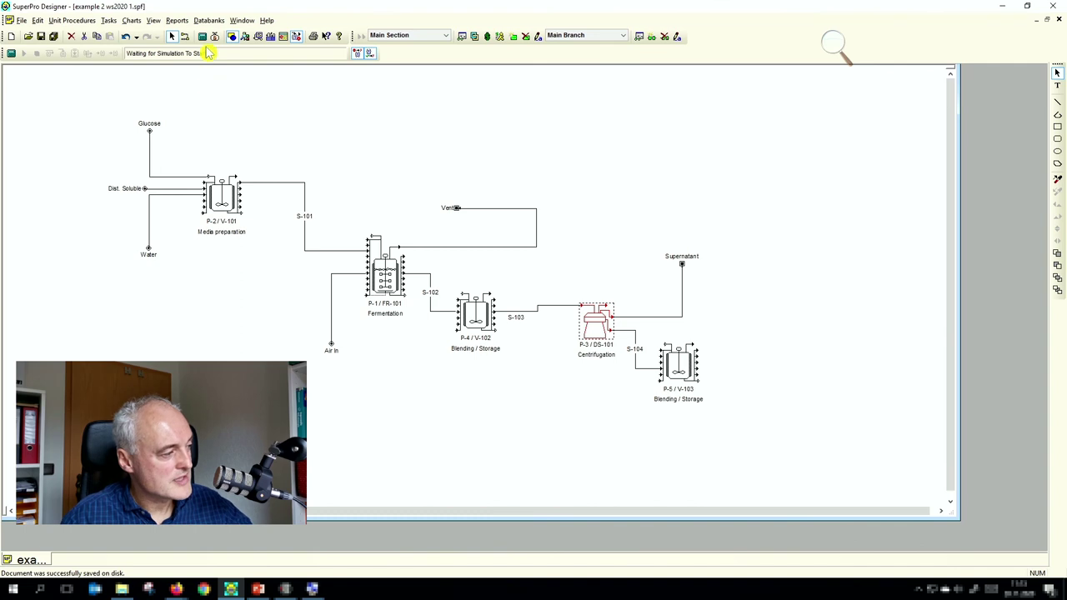
Solve the mass and energy balances and examine the timing of the P-1 and P-3 CIP-1 operations in the single-batch operations Gantt chart.
{"action": "left_click", "coordinate": [204, 37]}
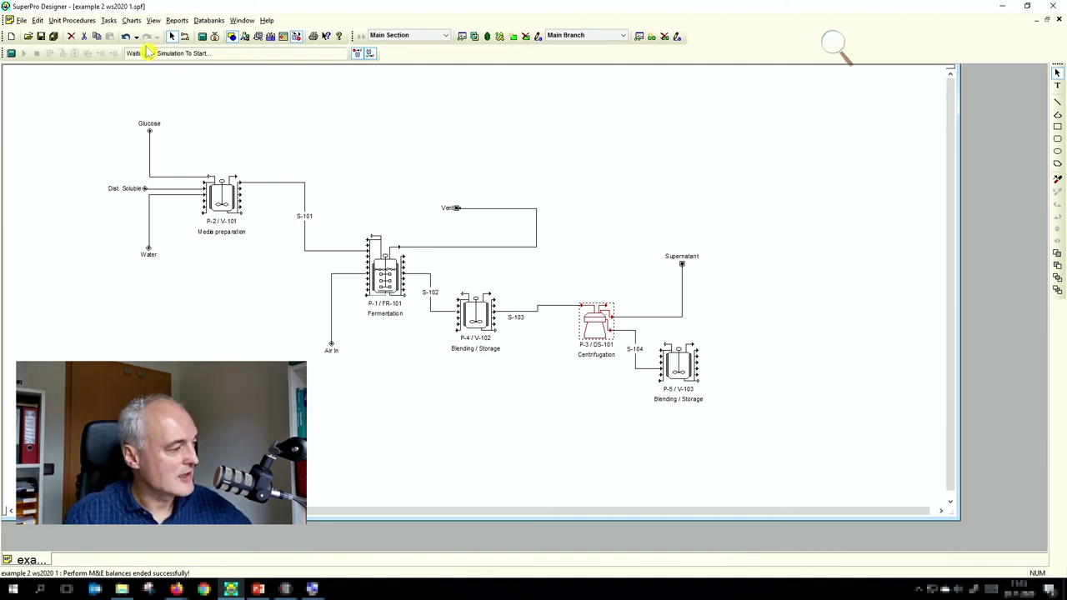
{"action": "left_click", "coordinate": [131, 20]}
{"action": "mouse_move", "coordinate": [146, 48]}
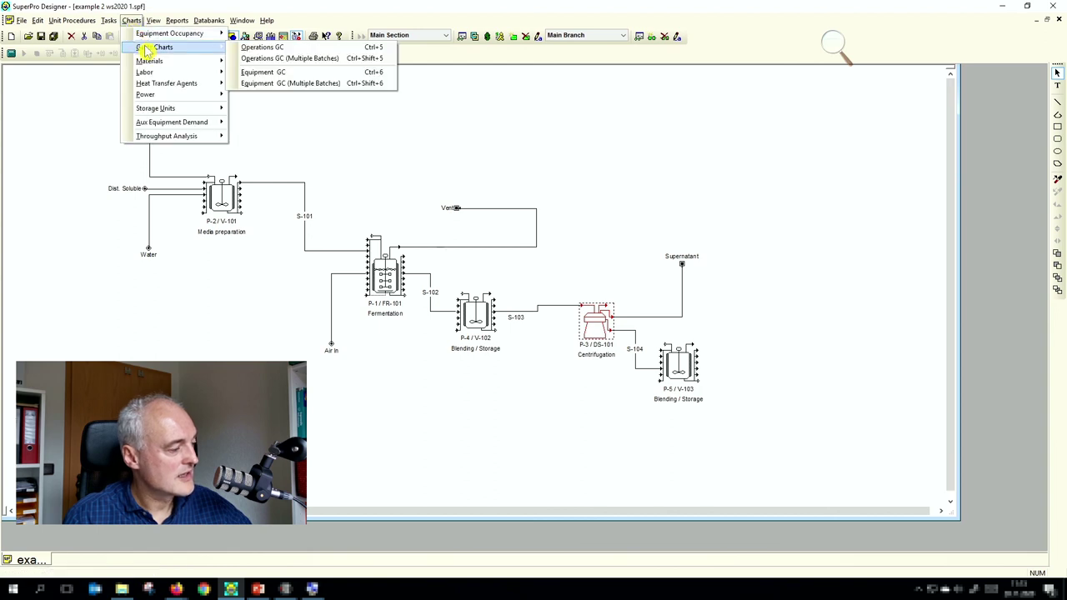
{"action": "left_click", "coordinate": [245, 47]}
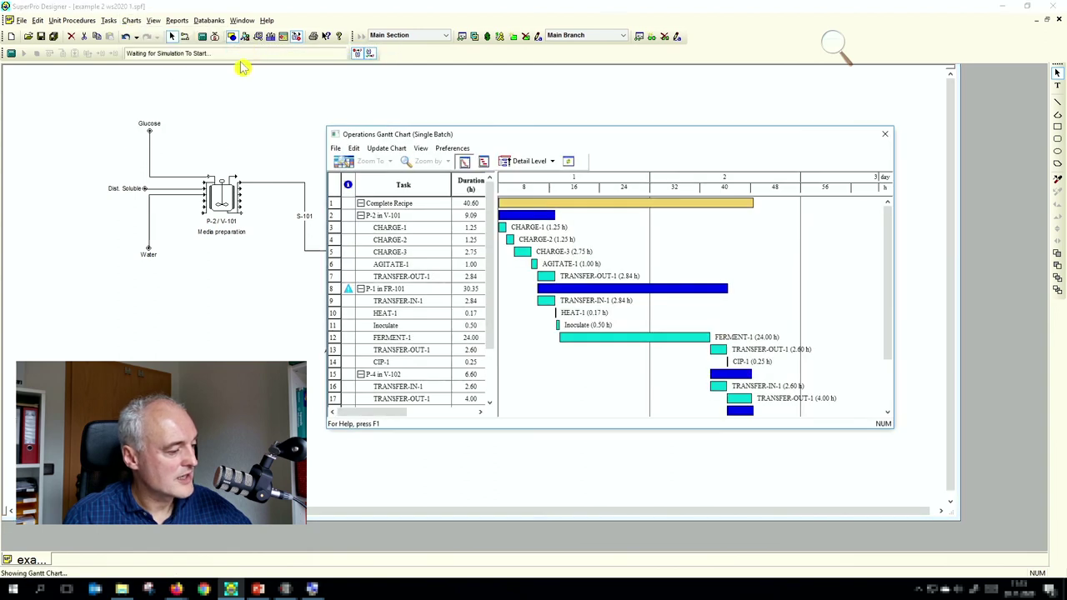
{"action": "left_click_drag", "start_coordinate": [500, 134], "coordinate": [479, 104]}
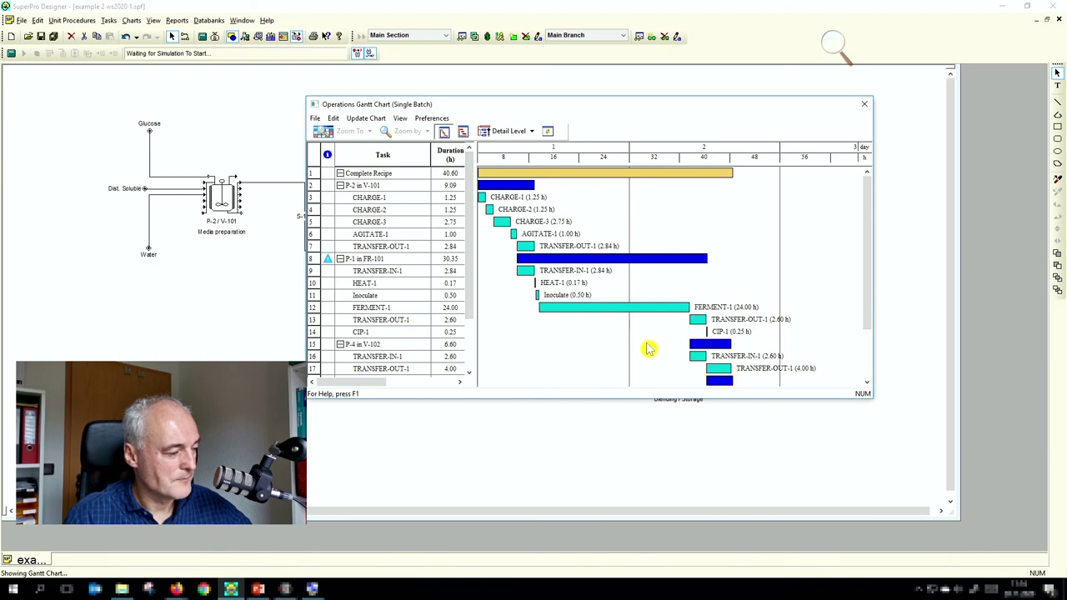
{"action": "scroll", "coordinate": [650, 349], "scroll_direction": "down", "scroll_amount": 1}
{"action": "scroll", "coordinate": [654, 346], "scroll_direction": "down", "scroll_amount": 1}
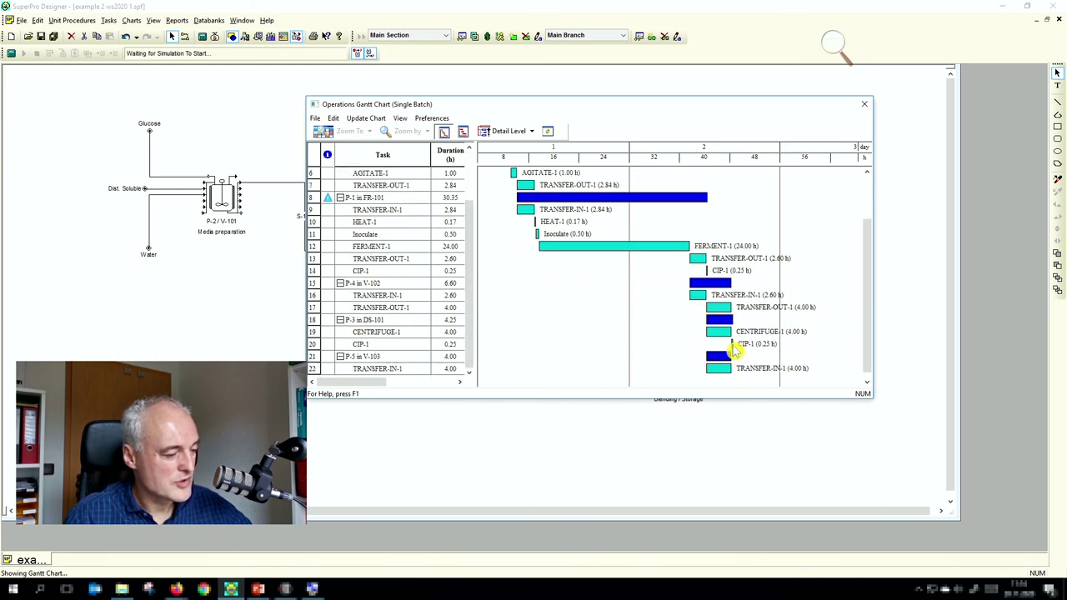
{"action": "mouse_move", "coordinate": [735, 351]}
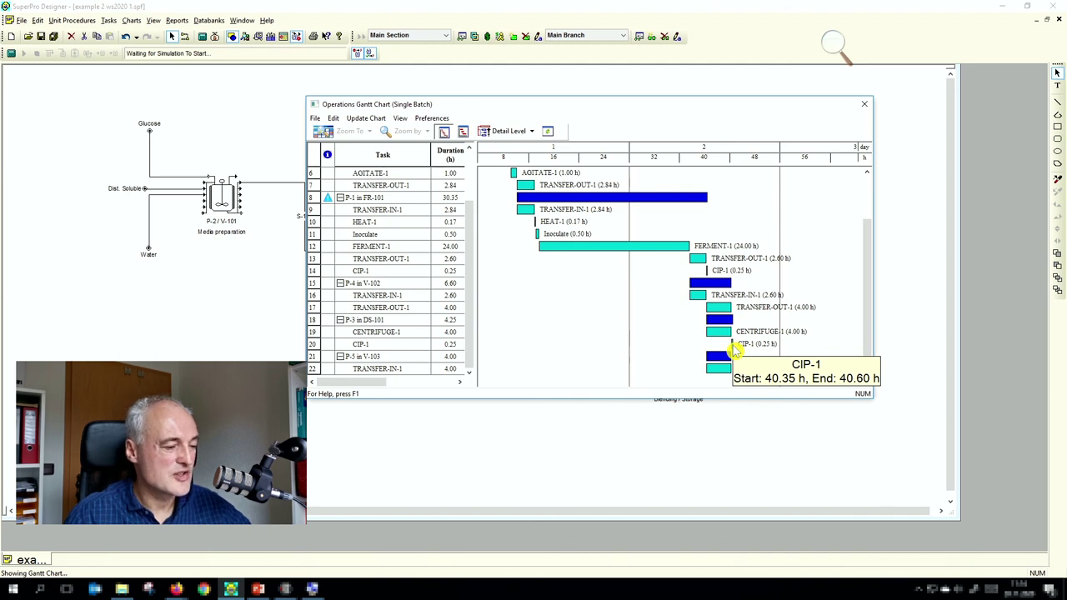